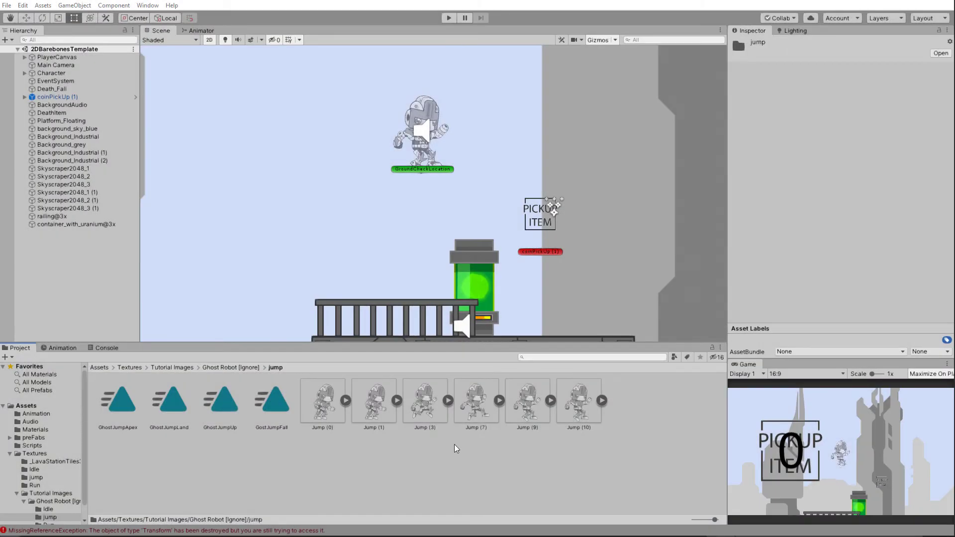
Select the ghost robot character in the scene, and switch to File Explorer to open the 2D Sidescroller Template project's Assets folder
click(426, 146)
scroll(426, 145, up, 2)
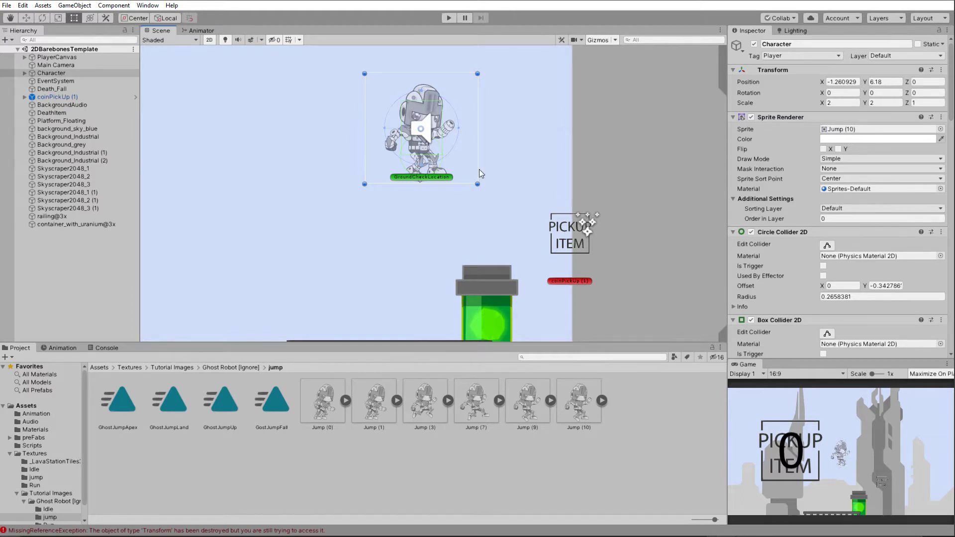
key(alt+Tab)
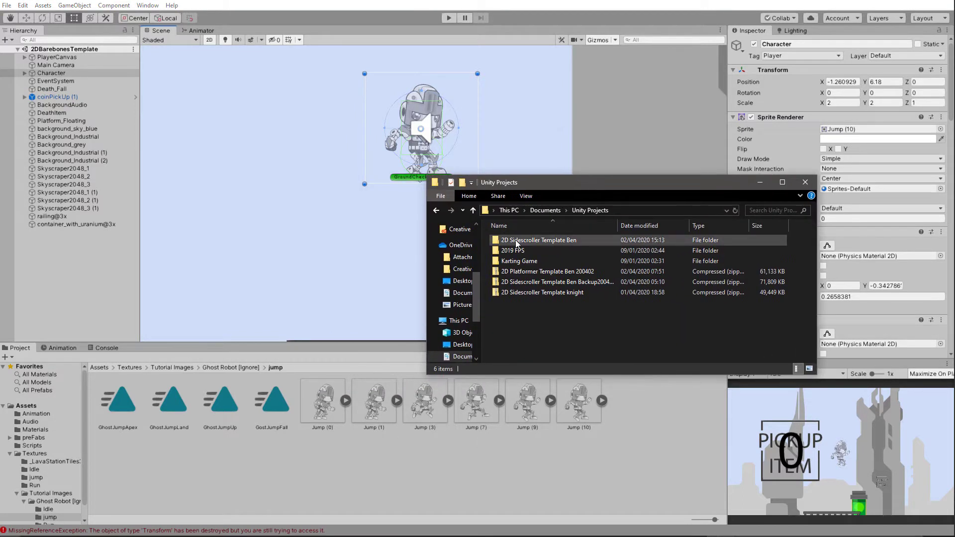
double_click(538, 242)
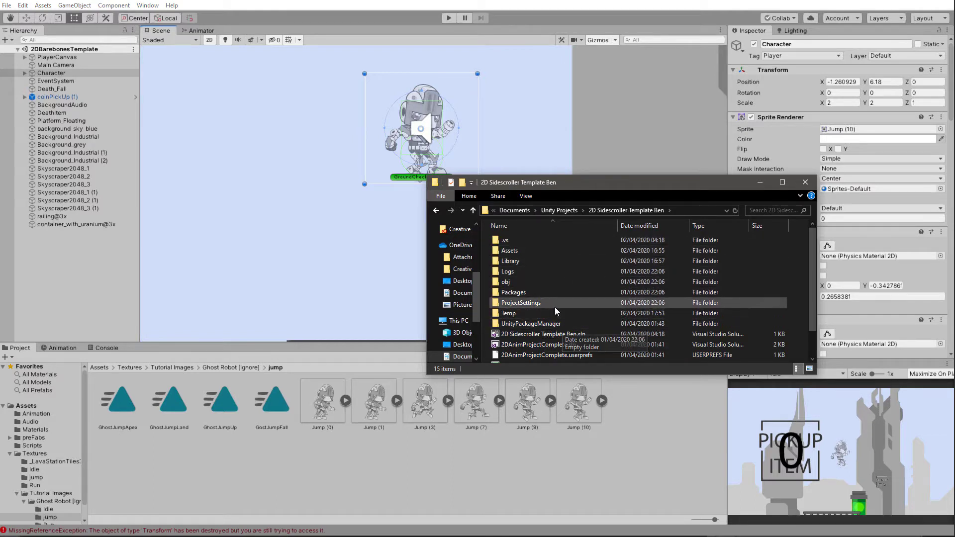
double_click(533, 250)
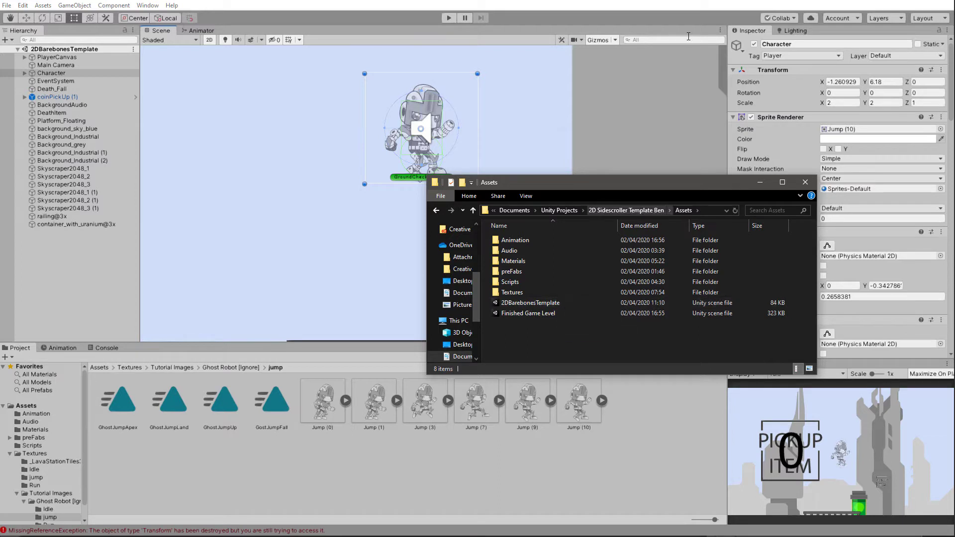
Look at the downloaded robot archive in the Downloads folder and return to Unity
click(489, 175)
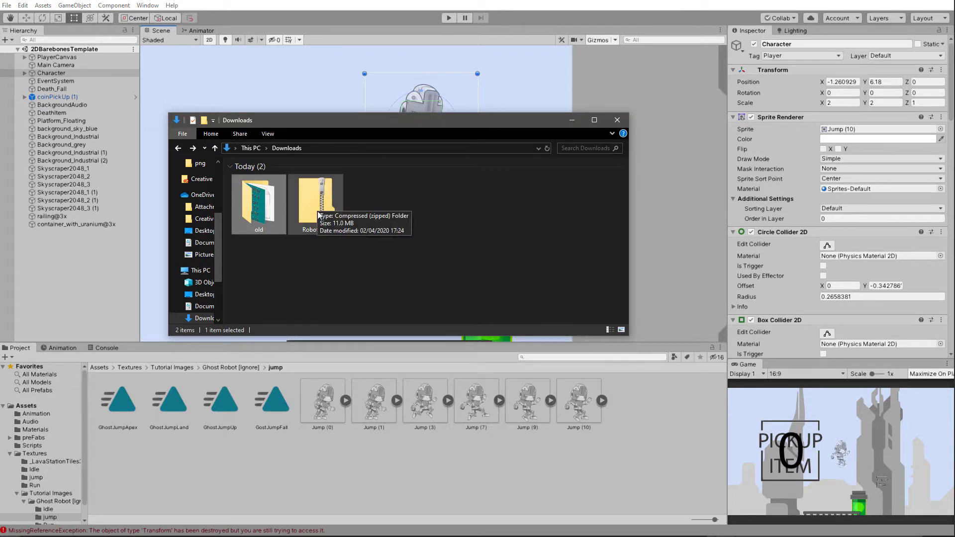
drag(386, 121, 339, 123)
key(alt+Tab)
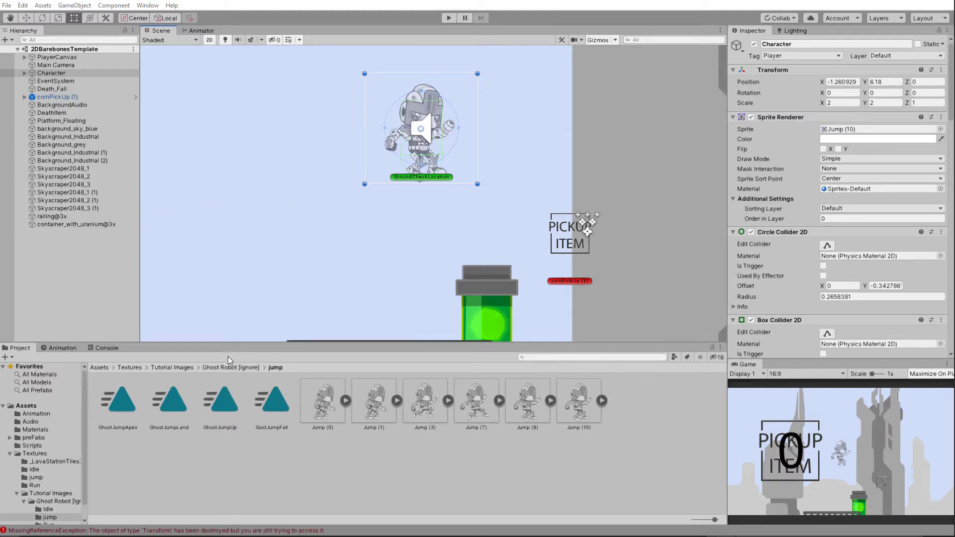
Inspect the ghost jump sprites up to Jump (9) and compare them with the robot frames in RobotFree's png folder
click(373, 406)
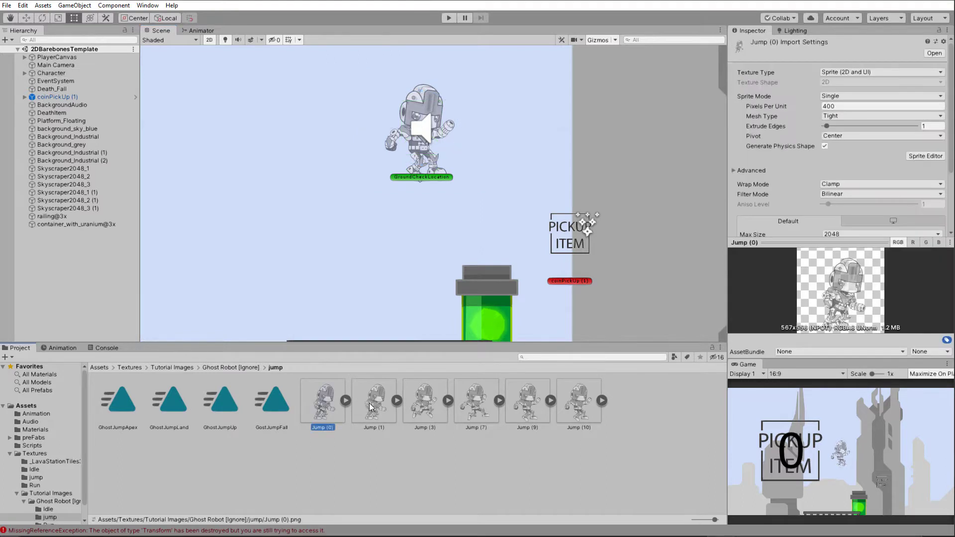
click(428, 401)
click(495, 403)
click(507, 409)
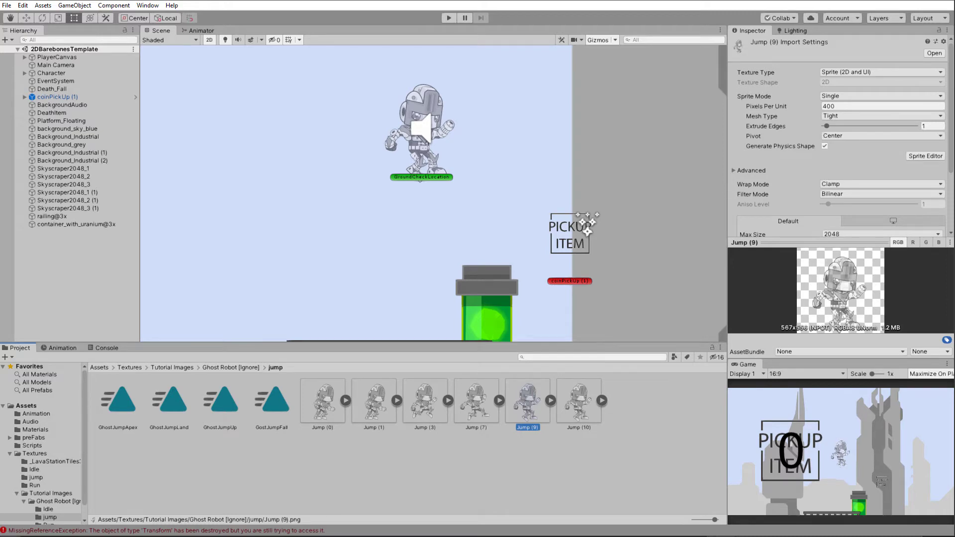
key(alt+Tab)
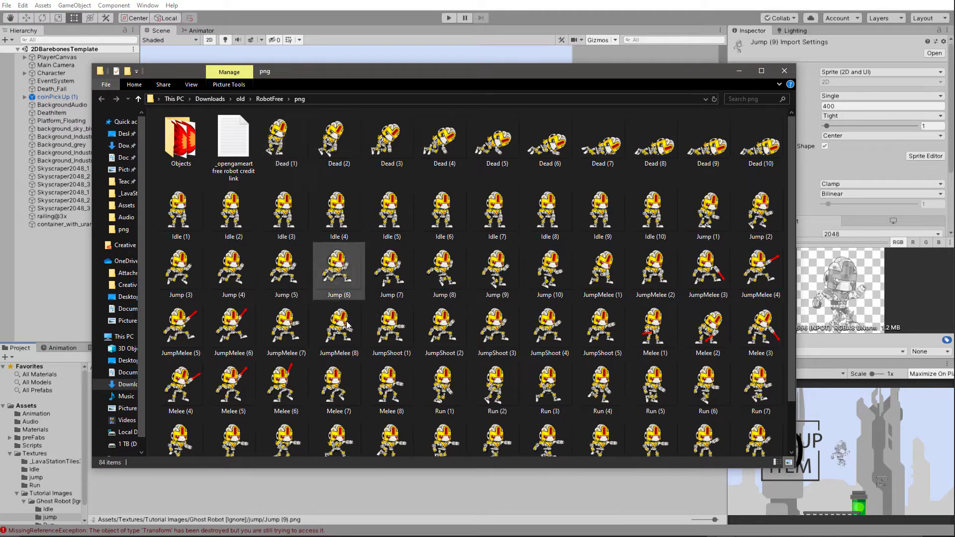
drag(367, 73, 337, 0)
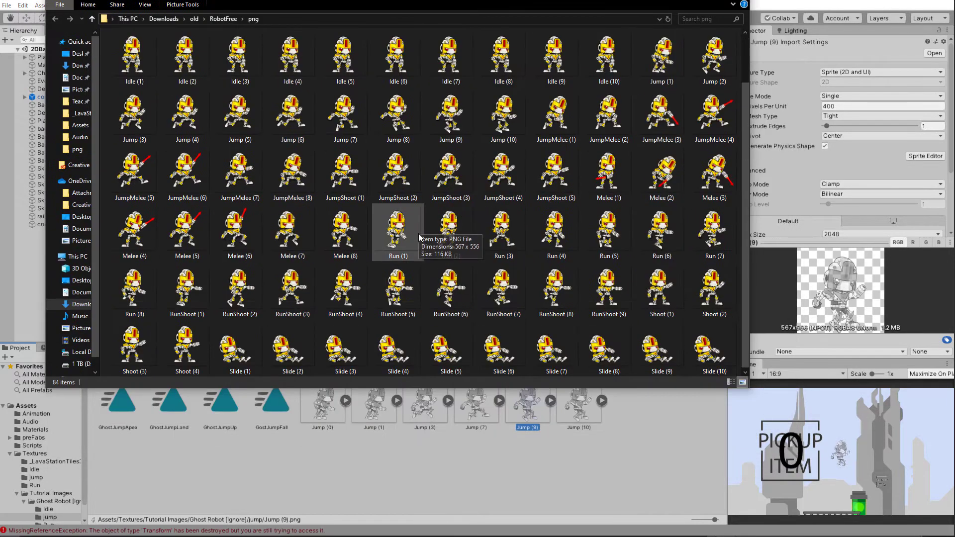
View the robosheet 8.bmp sprite sheet and the RunGif.gif animation in Photos, and close both images
key(alt+Tab)
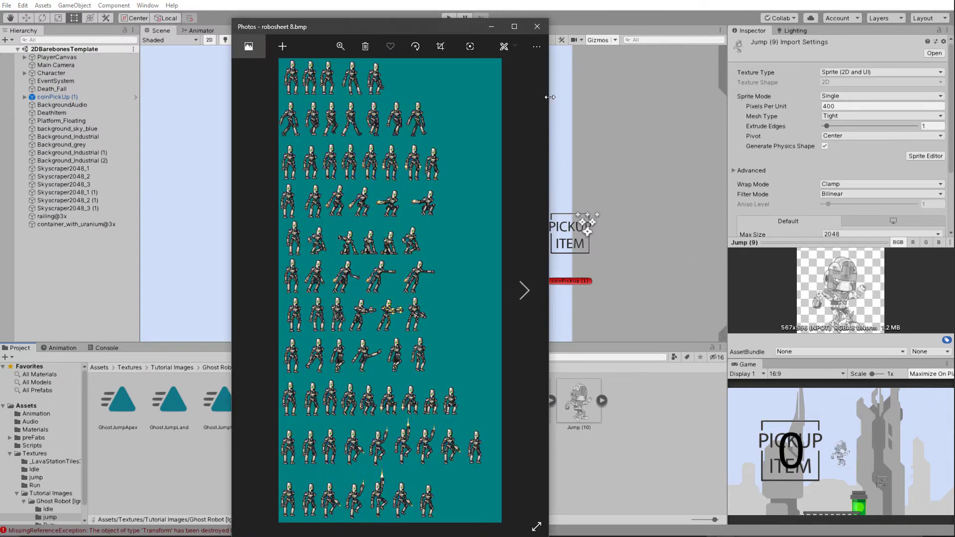
drag(557, 93, 599, 93)
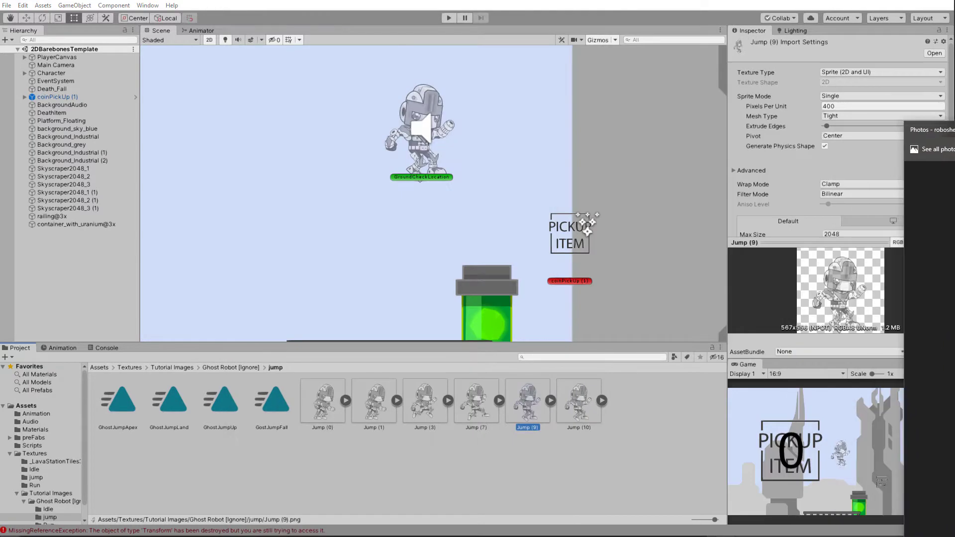
key(alt+F4)
drag(954, 99, 343, 98)
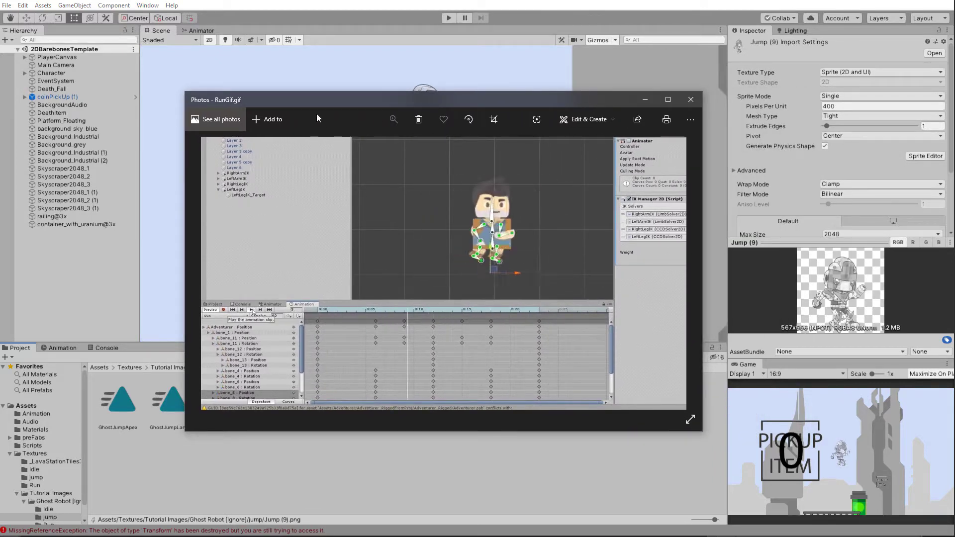
key(alt+F4)
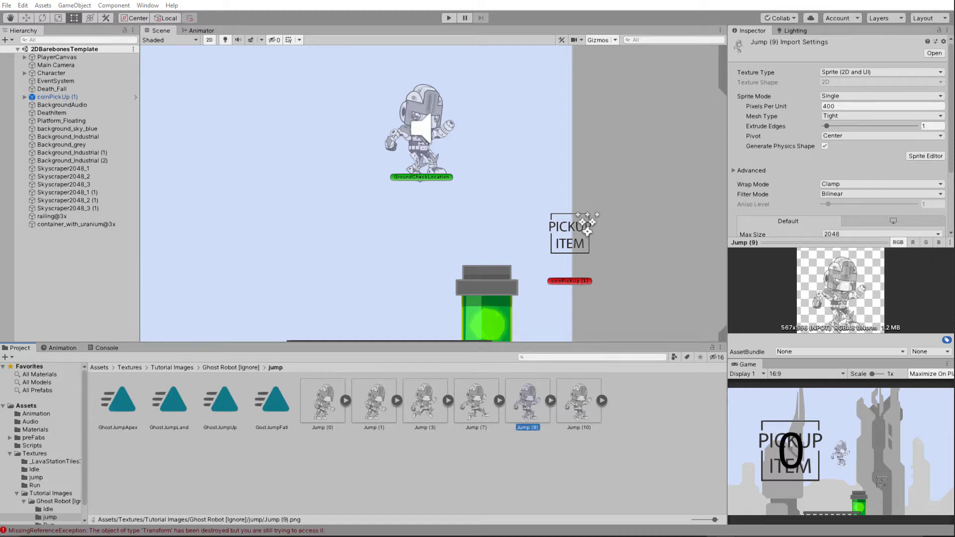
Go to the Ghost Robot [Ignore] folder under Textures, Tutorial Images, and point out its Idle, jump and Run subfolders
click(36, 453)
click(10, 454)
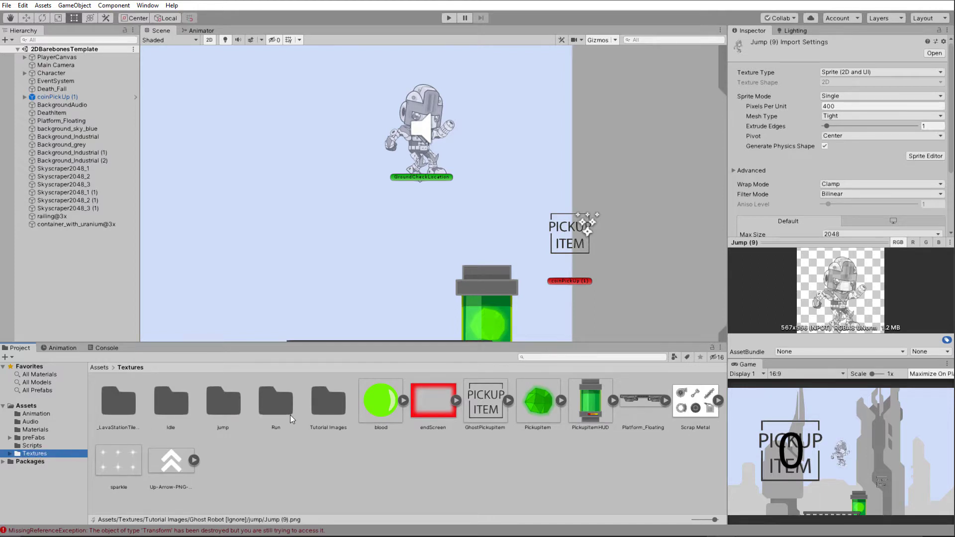
double_click(323, 401)
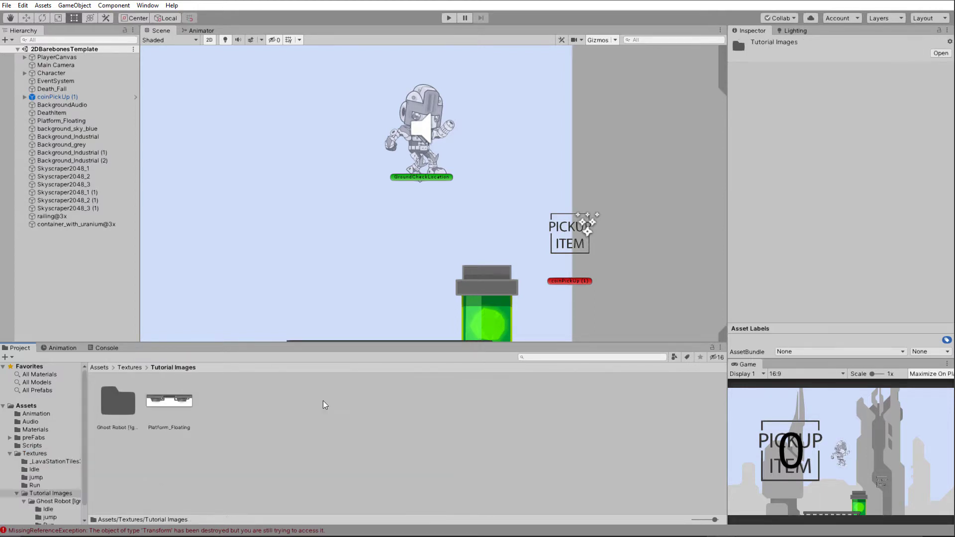
double_click(117, 401)
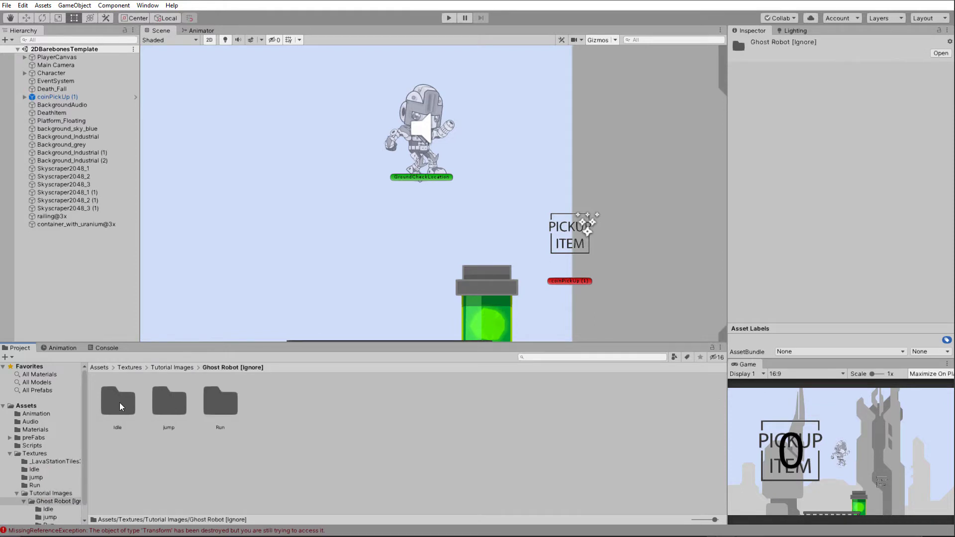
click(119, 402)
click(167, 401)
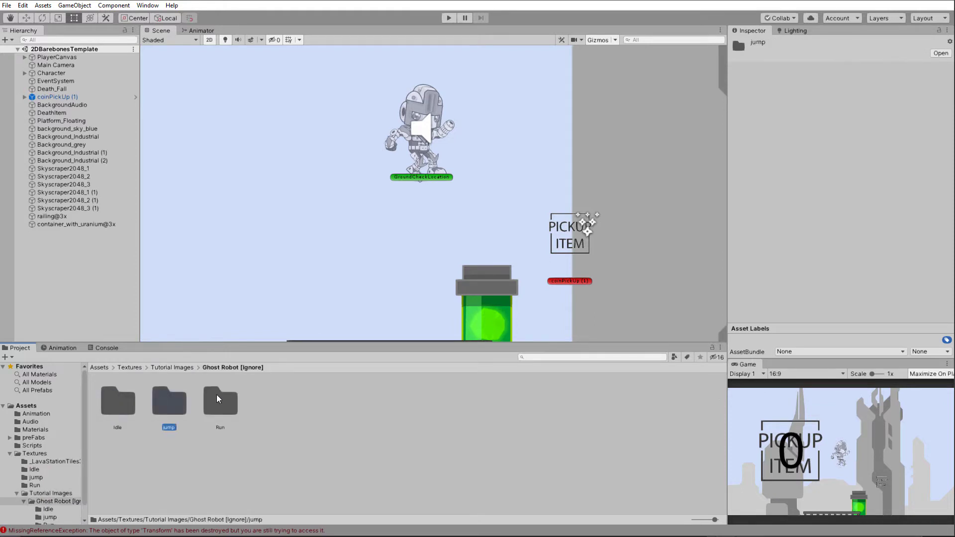
click(219, 399)
Play-test the level by running the ghost robot to the right and jumping to collect the pickup item, and stop the game
click(448, 16)
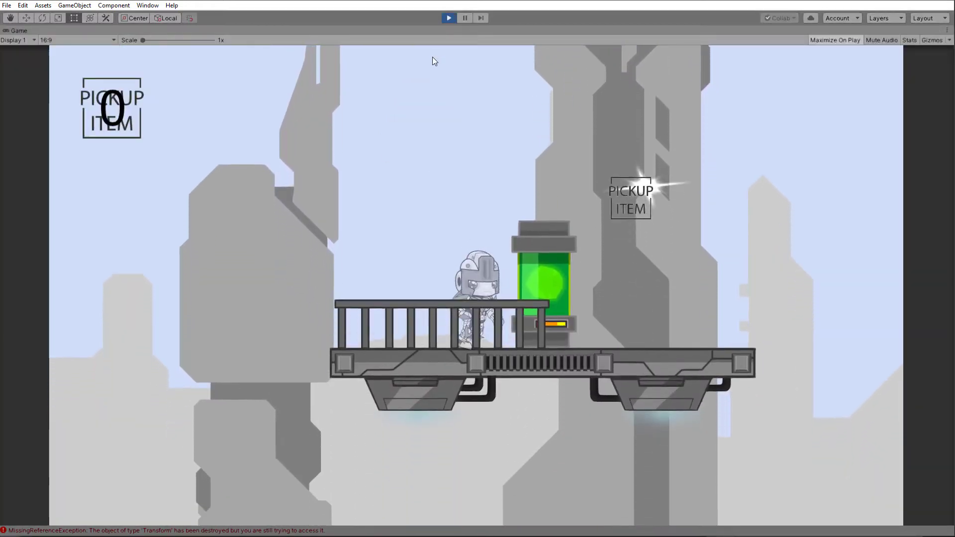
key(Right)
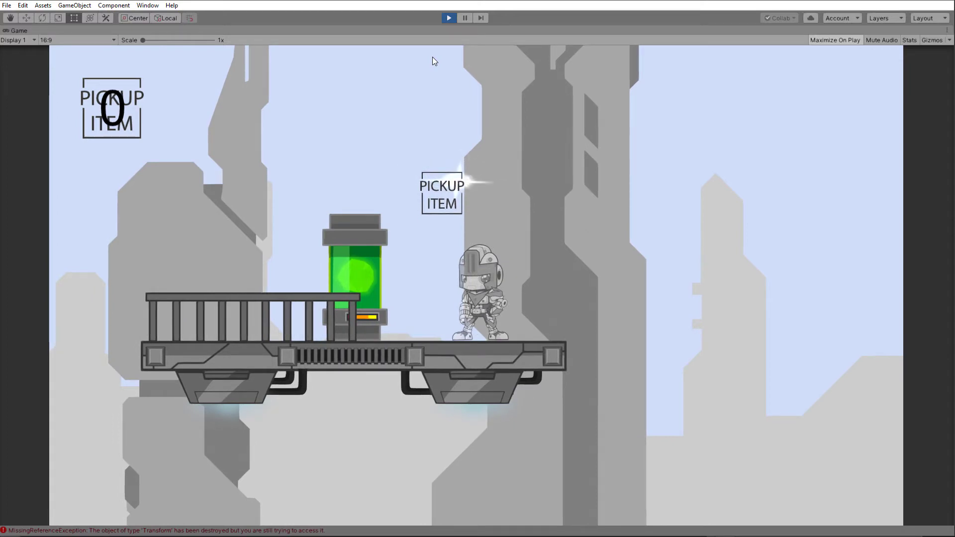
key(space)
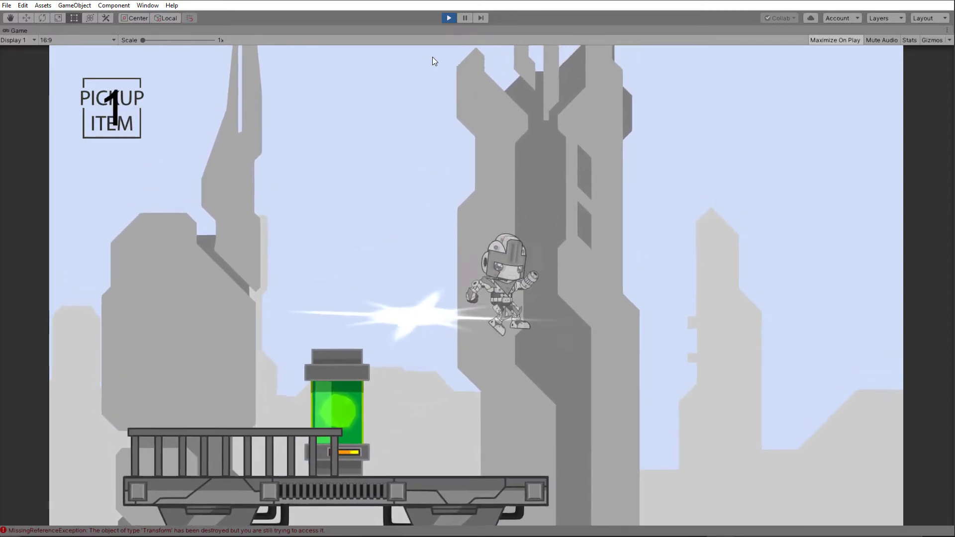
key(ctrl+p)
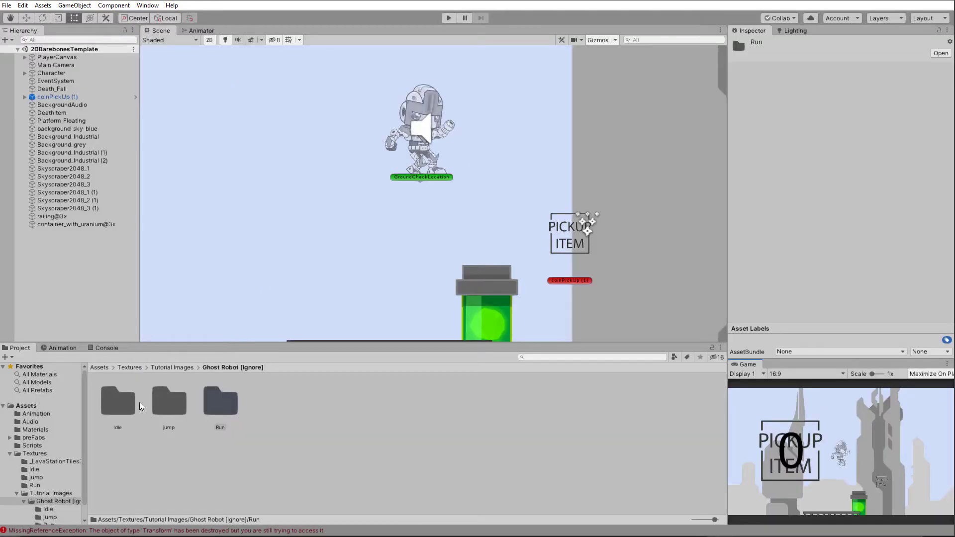
Open the ghost robot's Run folder and reveal the Run (1) sprite in File Explorer, resizing the window beside the Unity assets
double_click(219, 395)
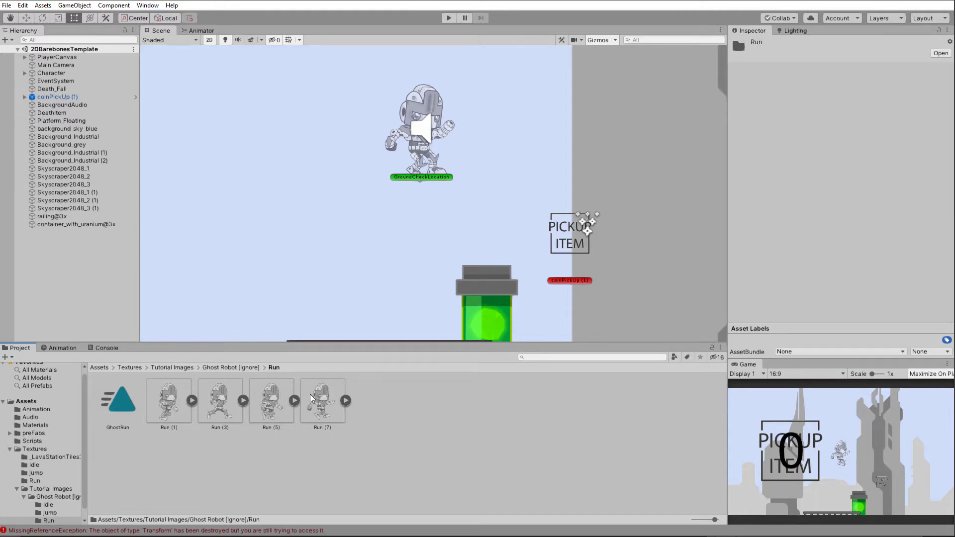
click(162, 405)
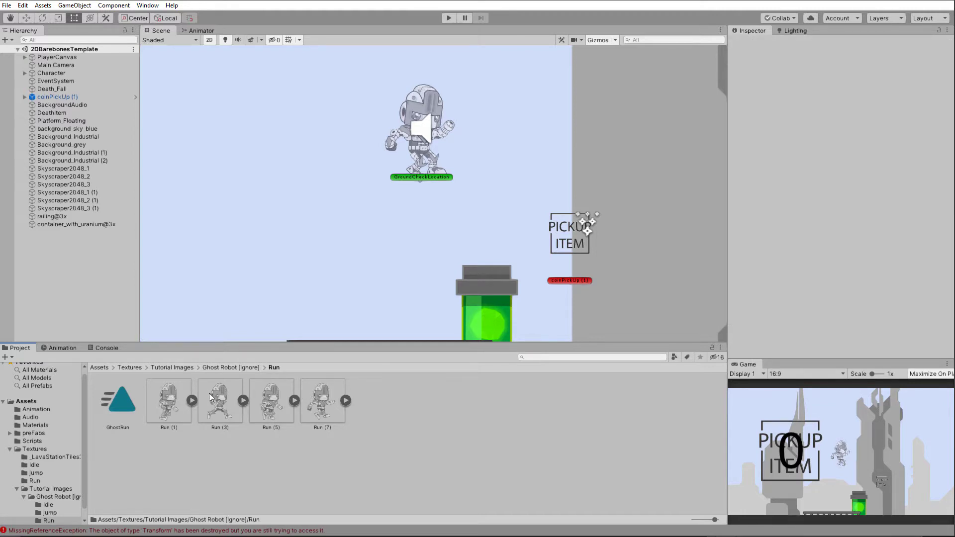
right_click(170, 398)
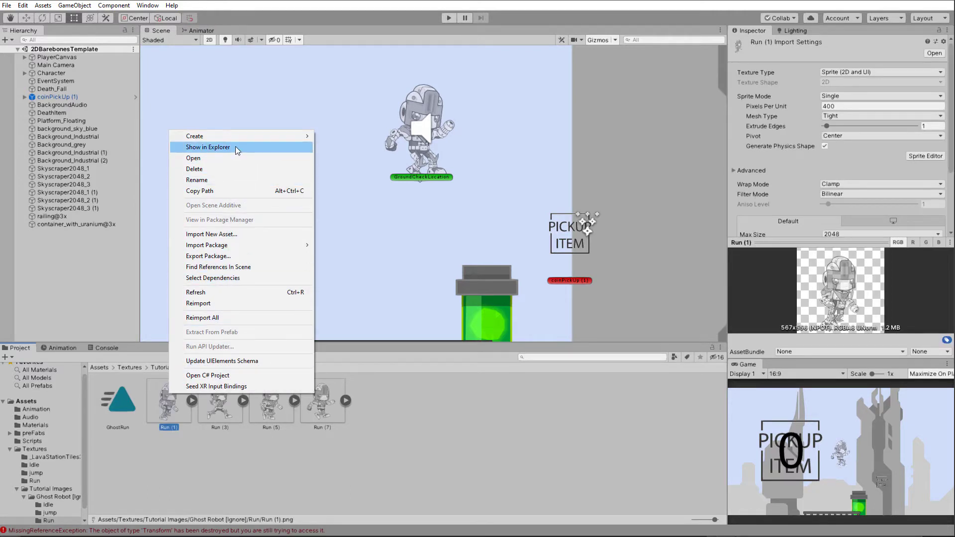
click(234, 147)
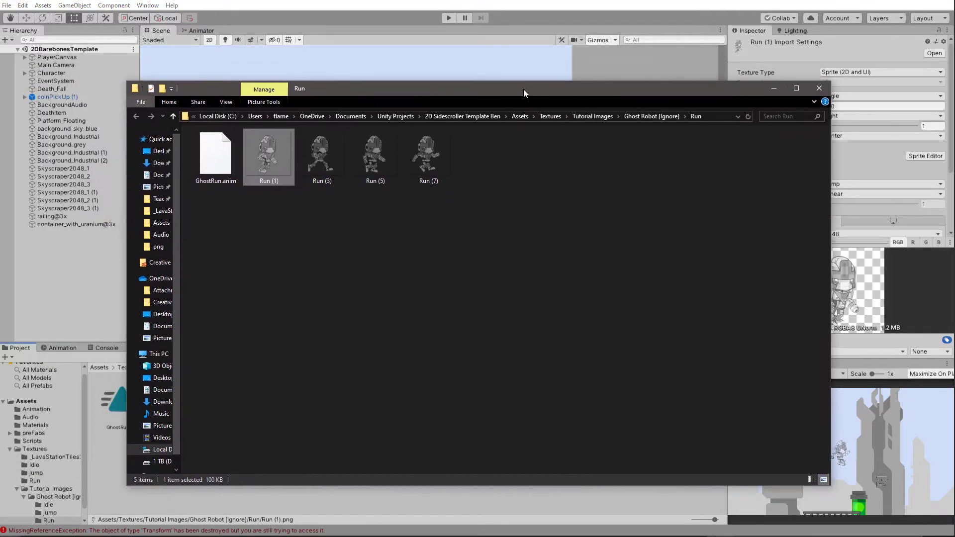
drag(437, 88, 439, 104)
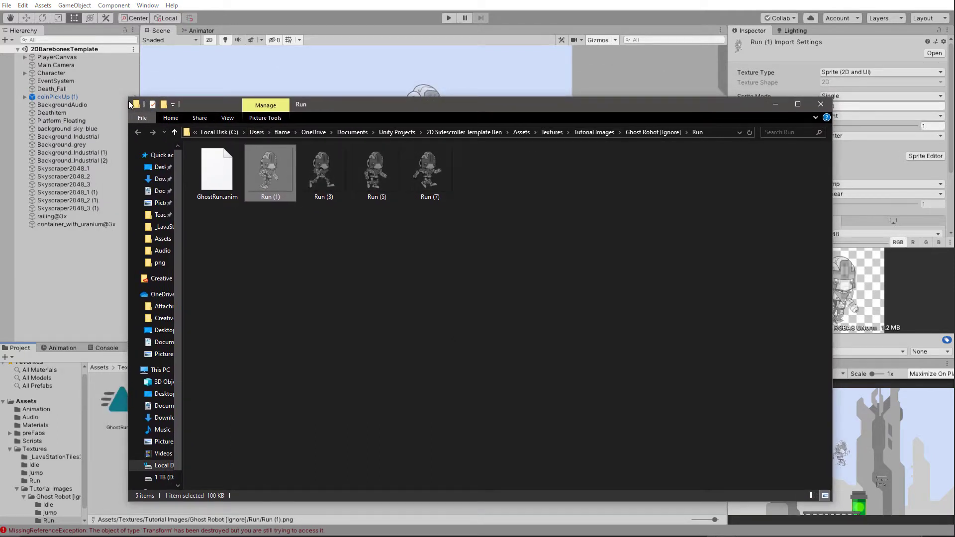
drag(128, 100, 346, 200)
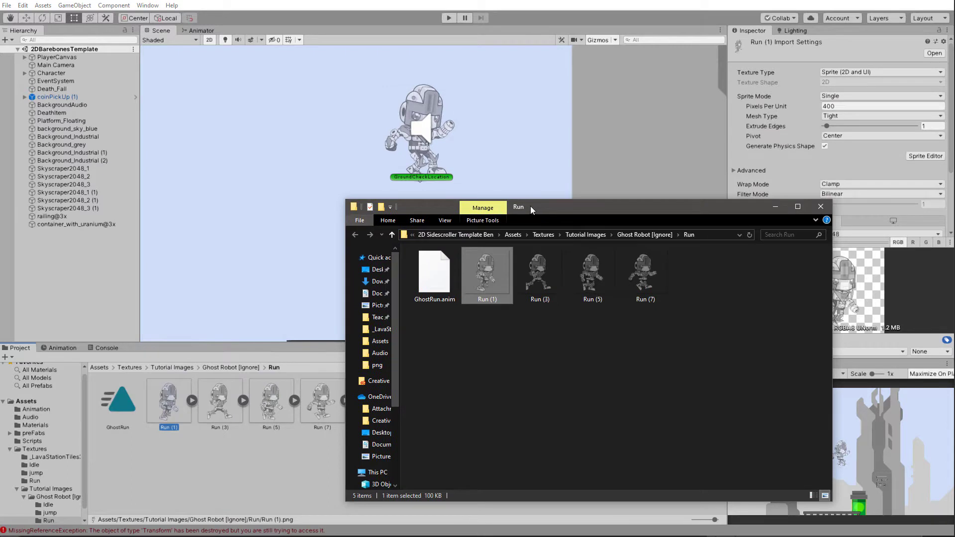
drag(530, 206, 536, 152)
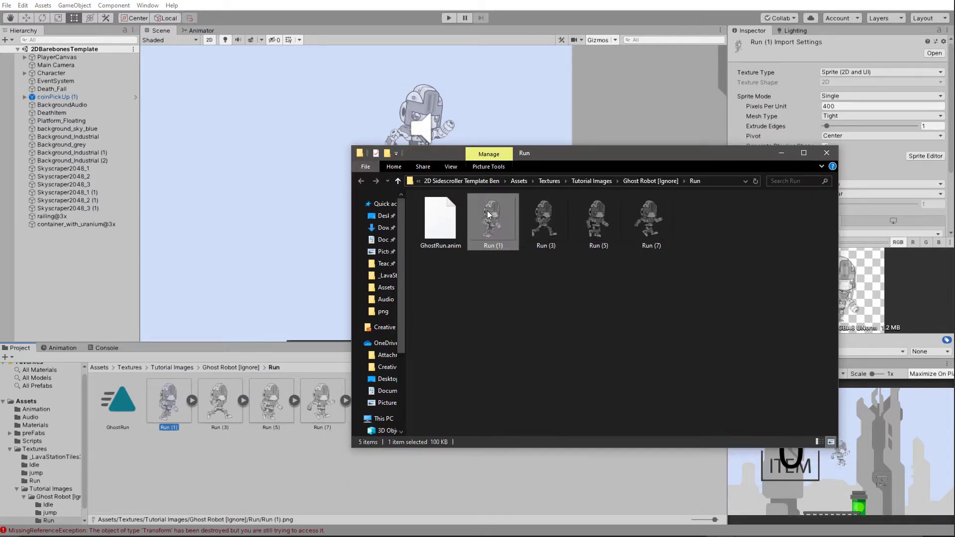
Open the Run (1) sprite in Adobe Photoshop 2020 and close the robosheet 8.bmp document
right_click(488, 210)
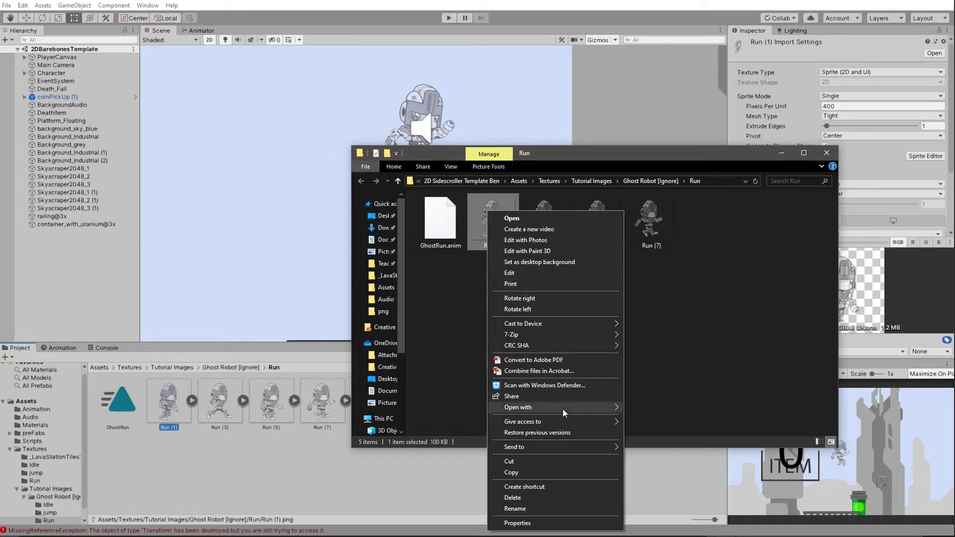
mouse_move(562, 409)
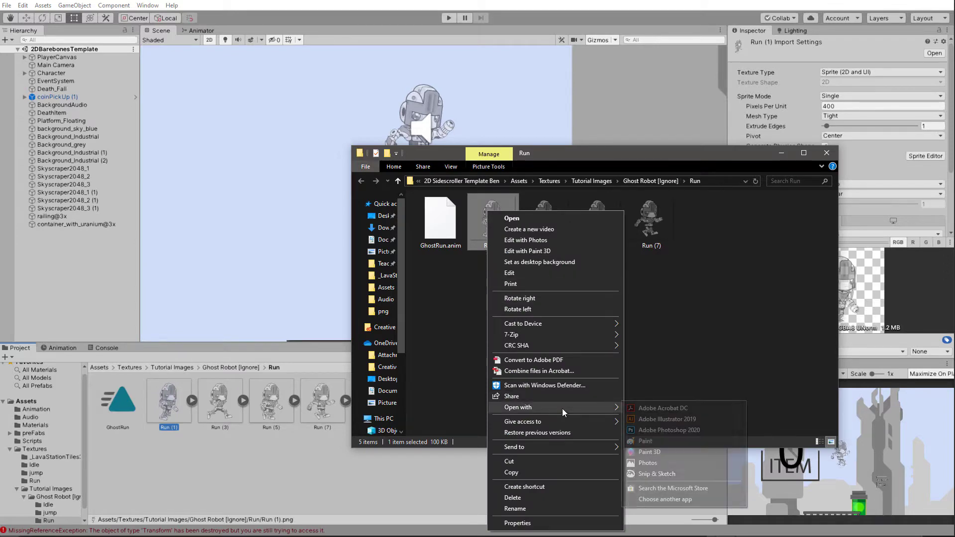
click(682, 431)
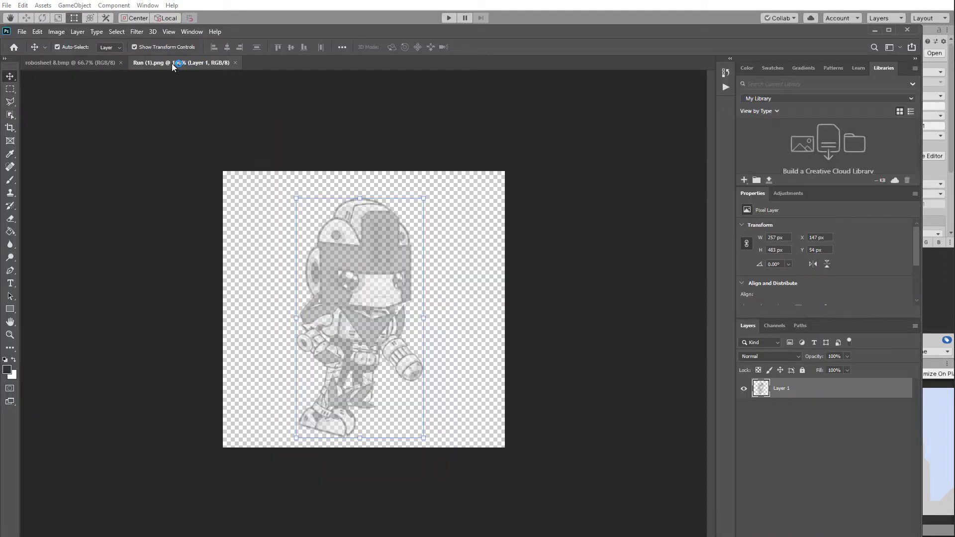
click(120, 62)
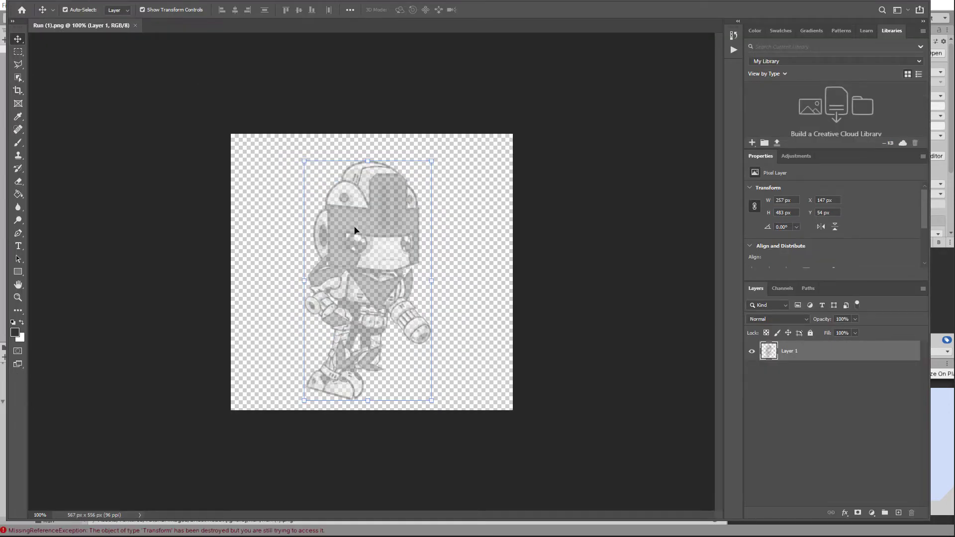
Adjust the opacity of the robot's Layer 1 in Run (1).png
click(855, 319)
drag(833, 331, 862, 330)
click(797, 366)
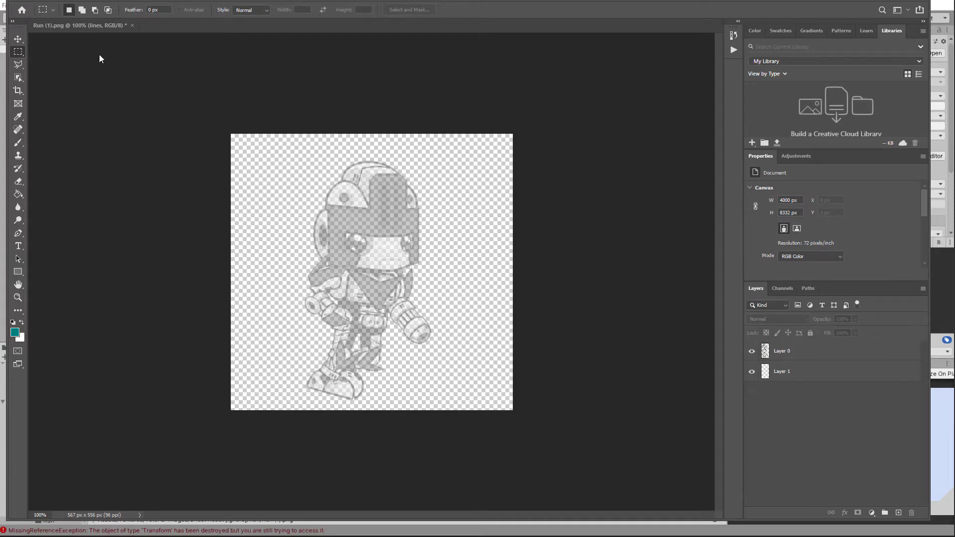
double_click(327, 7)
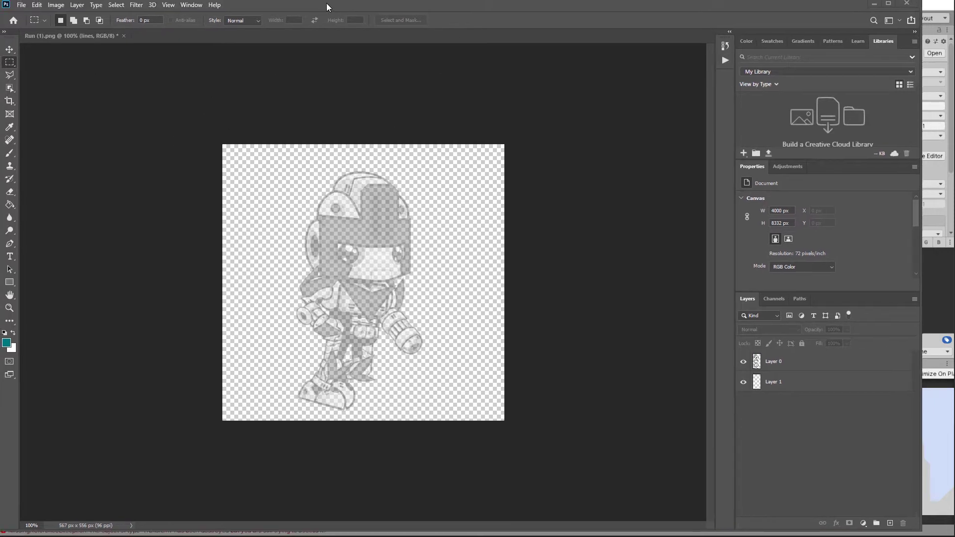
Place the standing pixel robot above the faded ghost sketch in Run (1).png and scale it down to about 71%
click(9, 50)
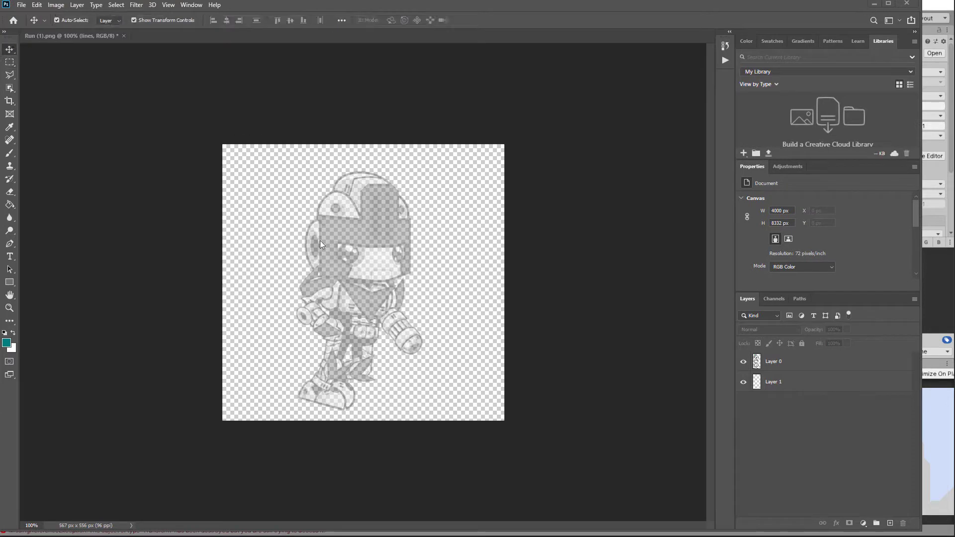
key(ctrl)
key(ctrl+z)
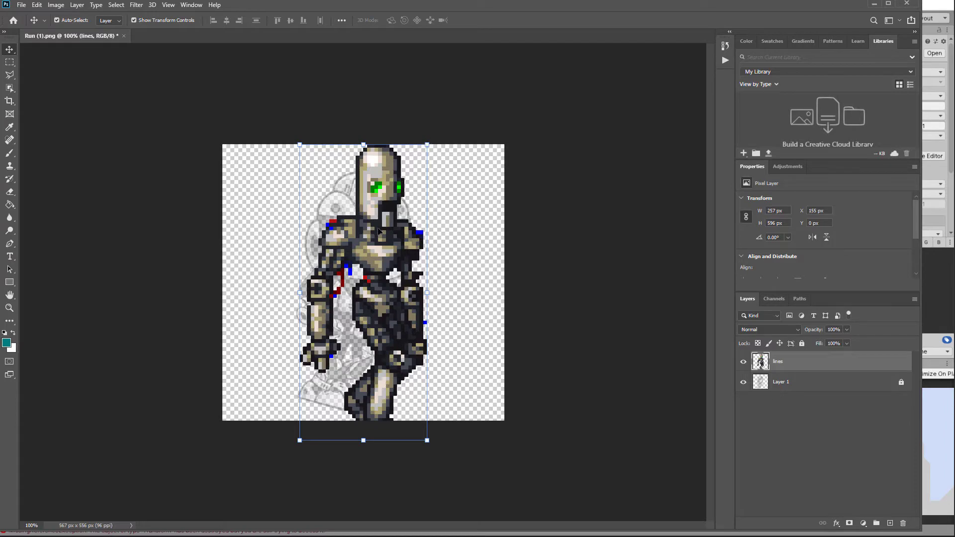
drag(427, 145, 390, 230)
drag(369, 264, 364, 220)
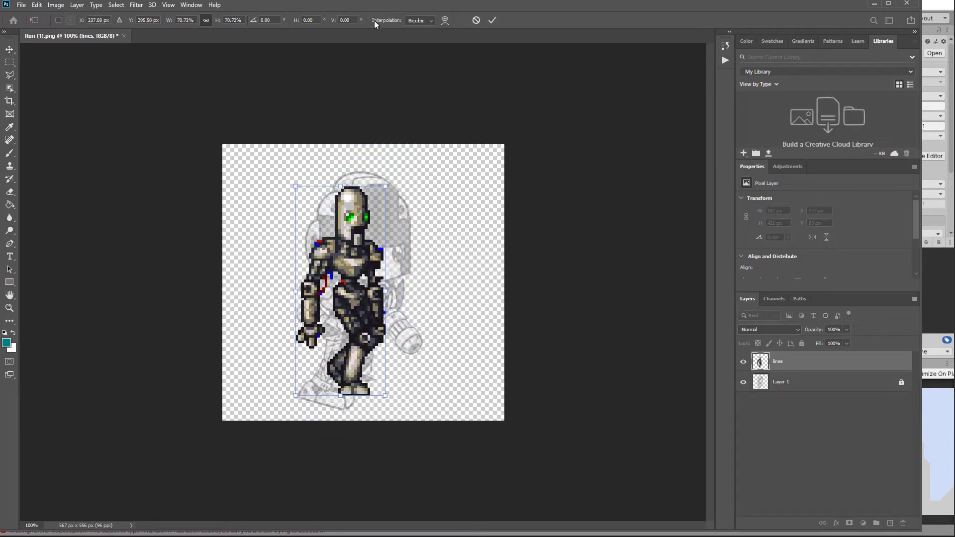
Set the transform's interpolation to Nearest Neighbor and enlarge the robot to about 81% to match the ghost sketch's height
click(417, 20)
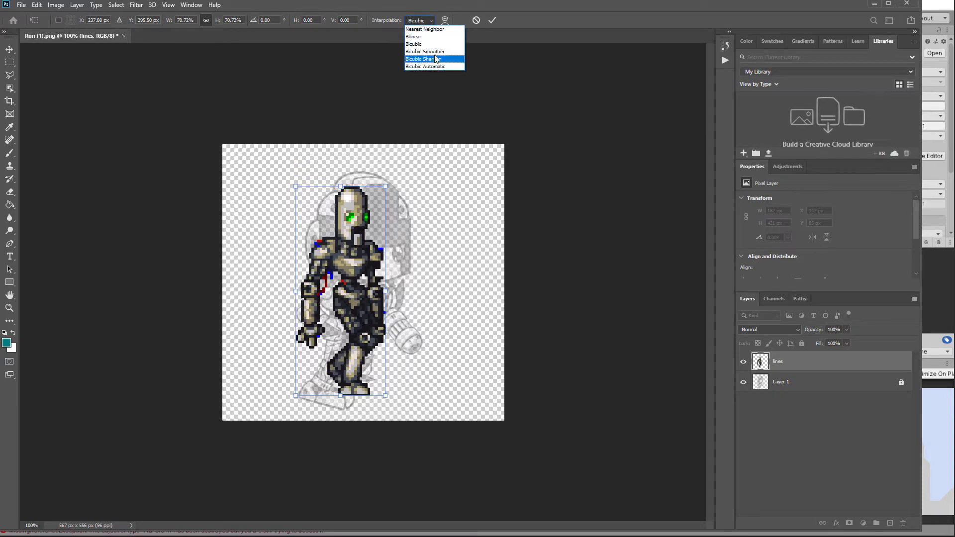
click(426, 29)
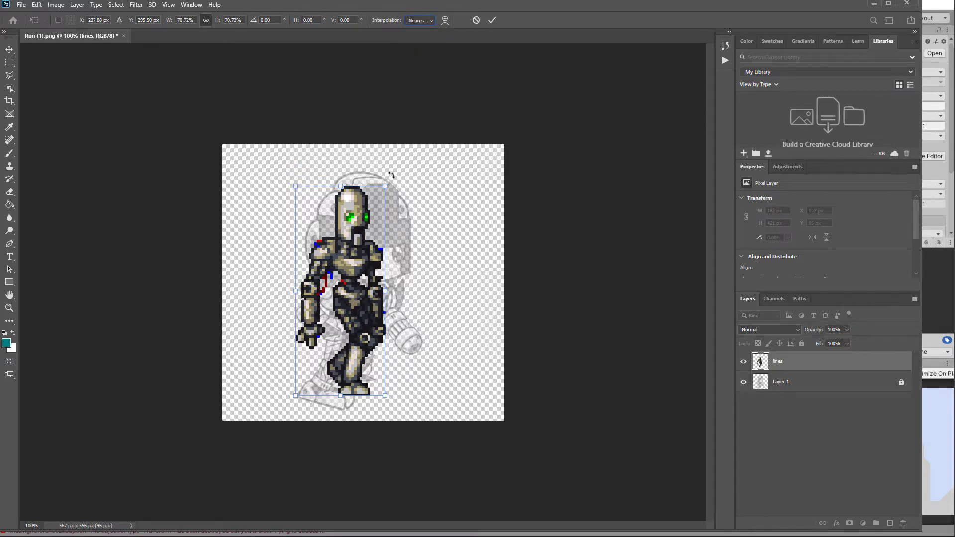
drag(386, 187, 392, 170)
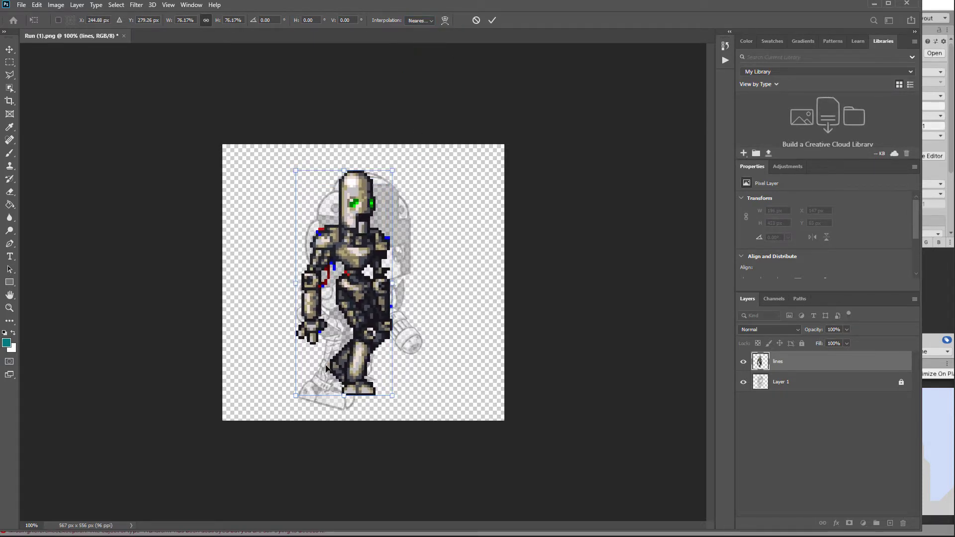
drag(295, 396, 280, 404)
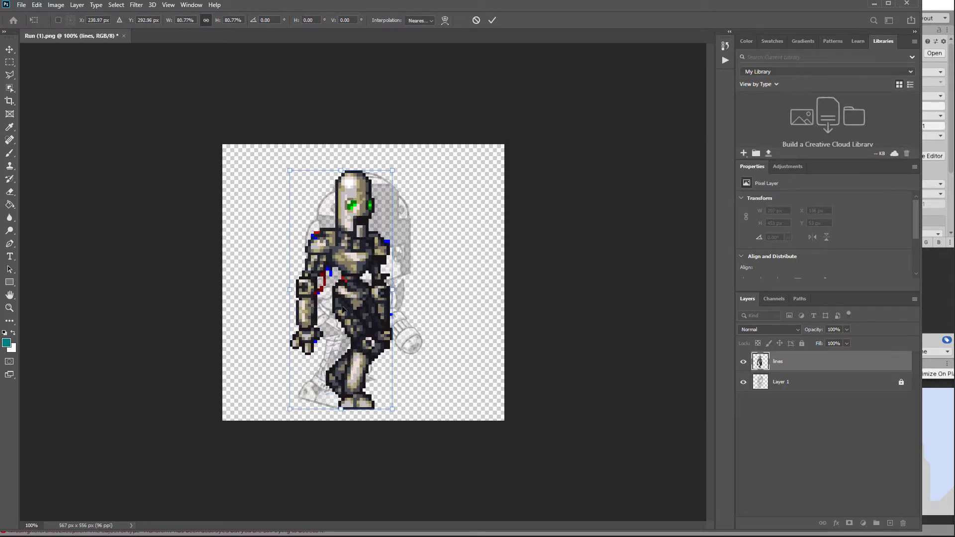
Try the robot at different places on the canvas and bring it back over the ghost sketch
drag(362, 282, 412, 255)
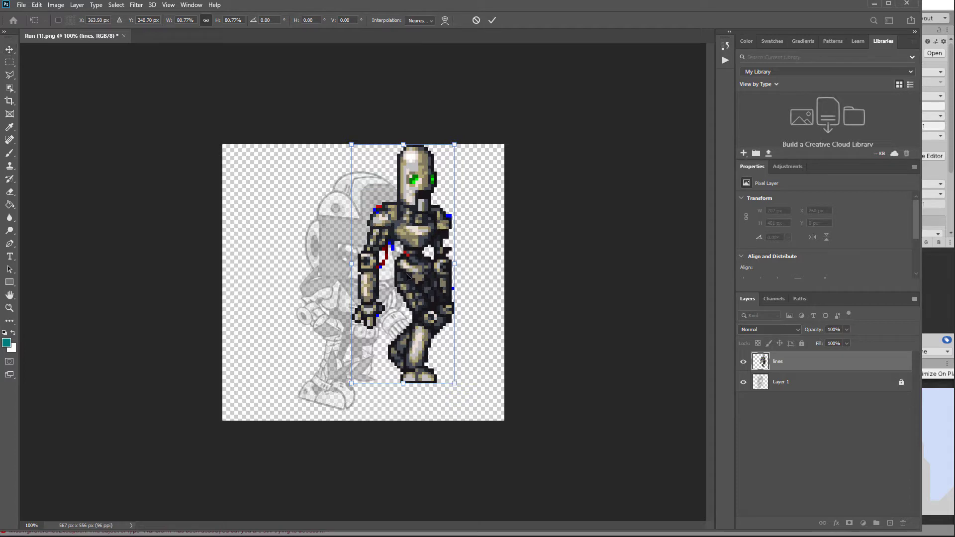
drag(406, 244, 331, 263)
drag(323, 270, 306, 295)
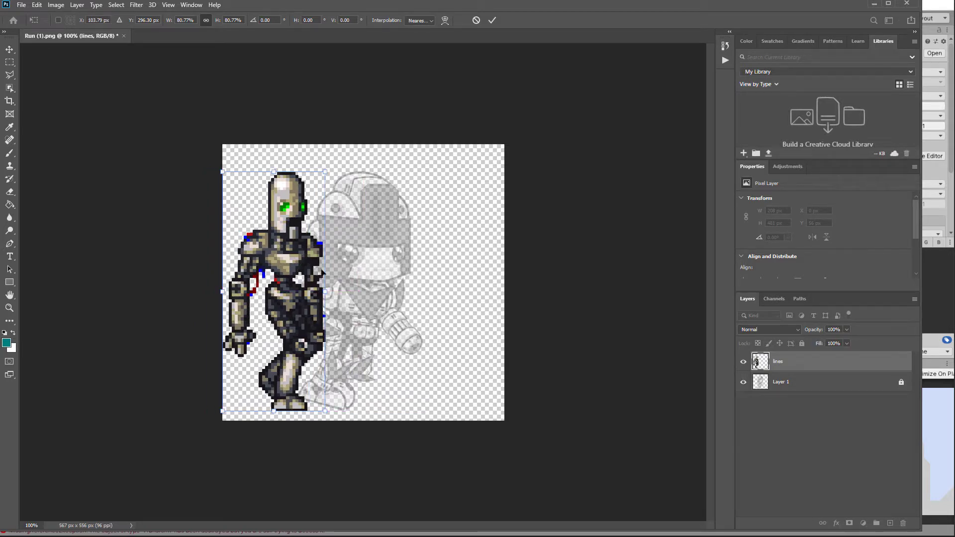
drag(295, 259, 380, 260)
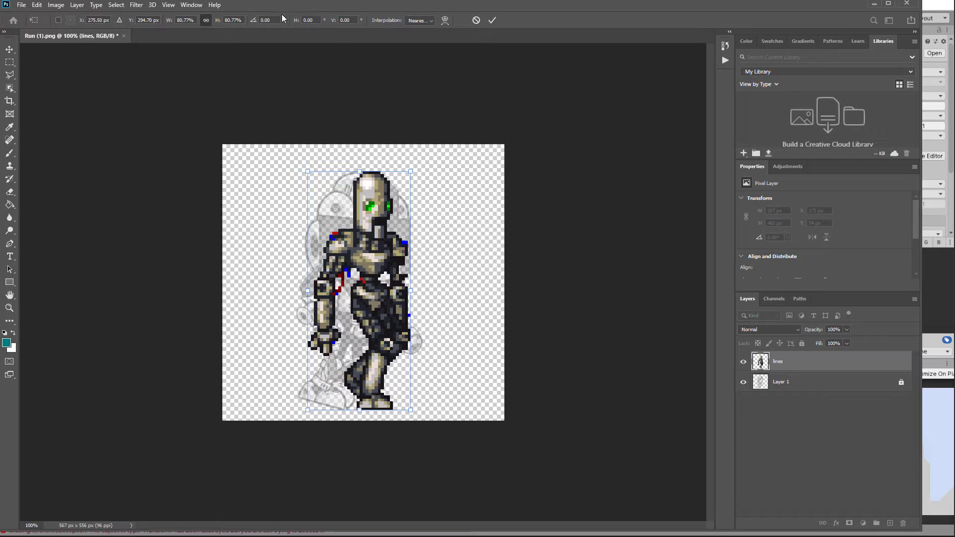
Fine-tune the robot's position over the ghost sketch with snapping turned off, and hide Layer 1
click(168, 5)
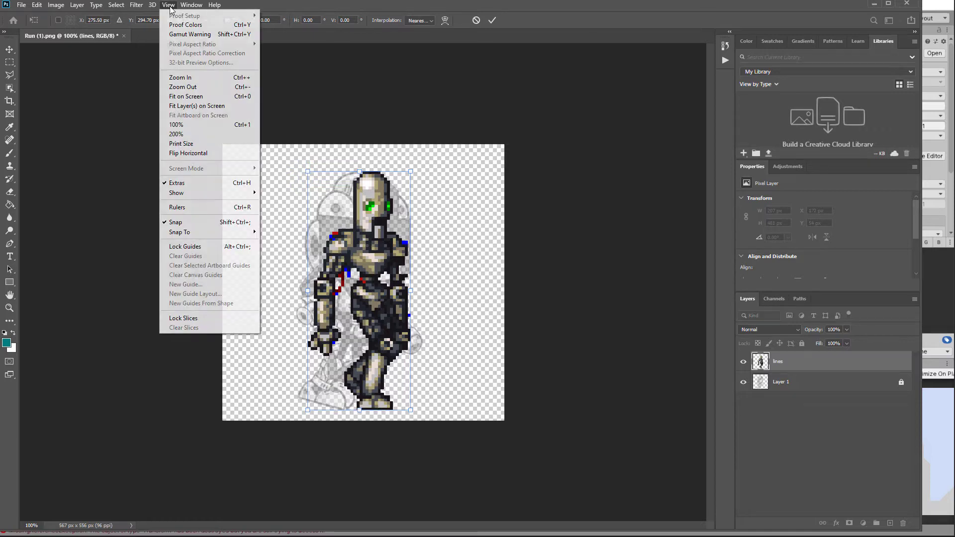
click(184, 224)
mouse_move(368, 255)
mouse_down()
mouse_move(337, 263)
mouse_move(356, 270)
mouse_move(357, 254)
mouse_up()
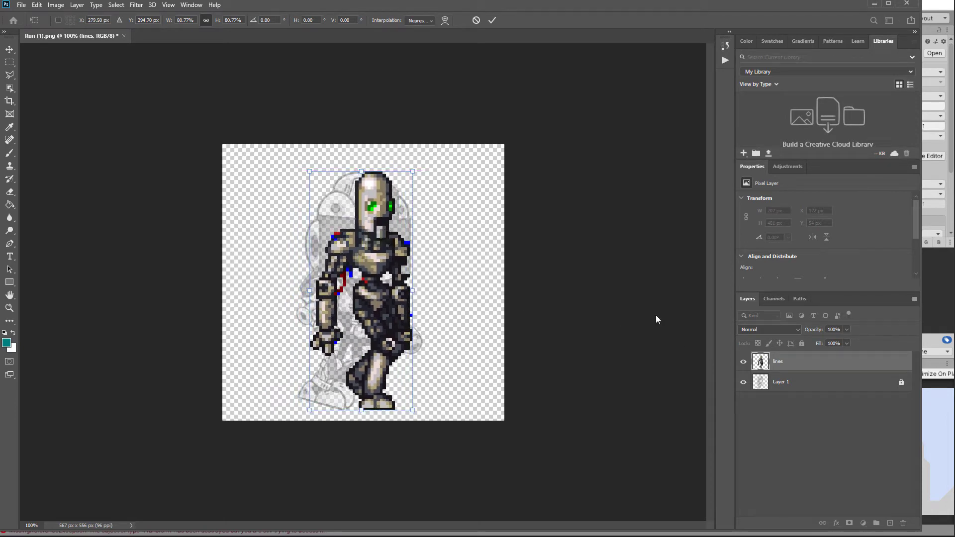
click(743, 382)
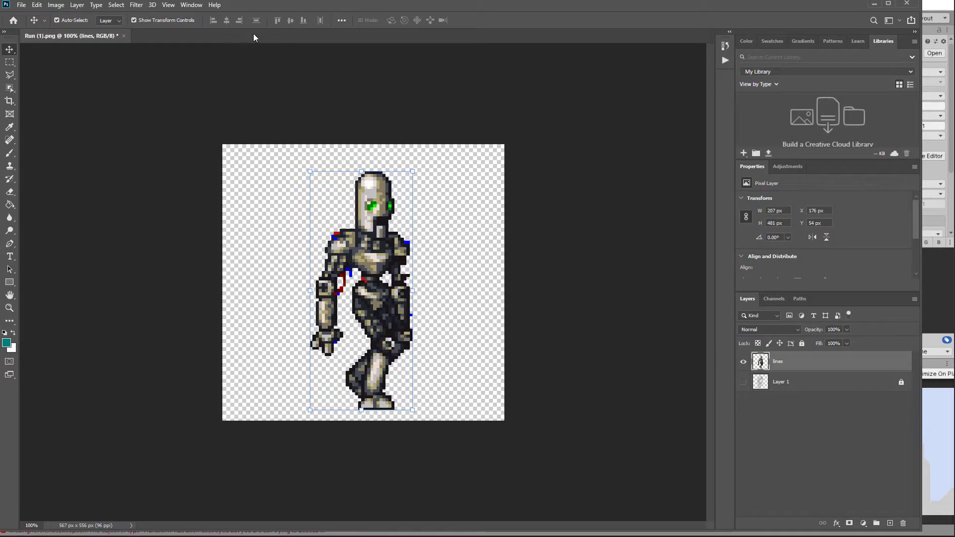
click(777, 384)
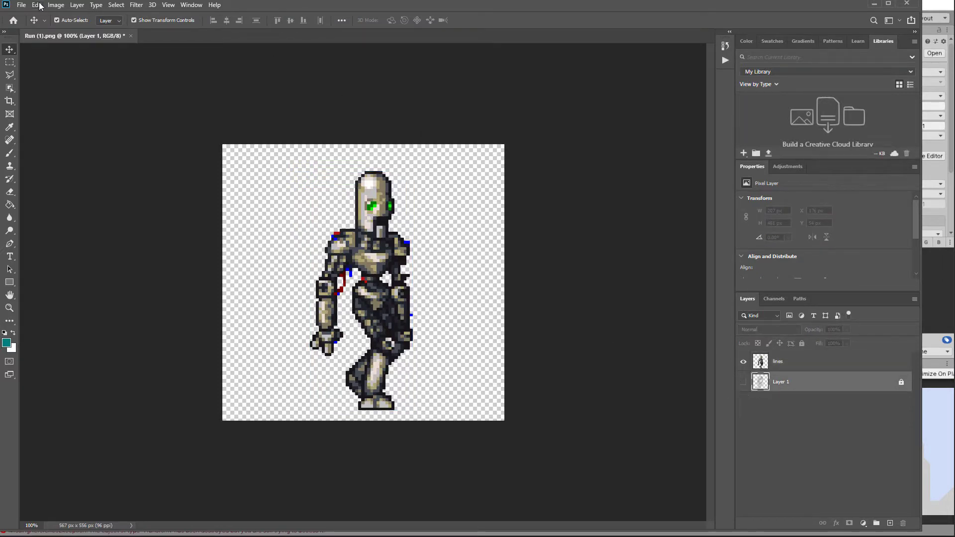
Save the standing robot as a PNG in the Run folder, replacing Run (1) and using the Large file size option
click(22, 5)
click(58, 120)
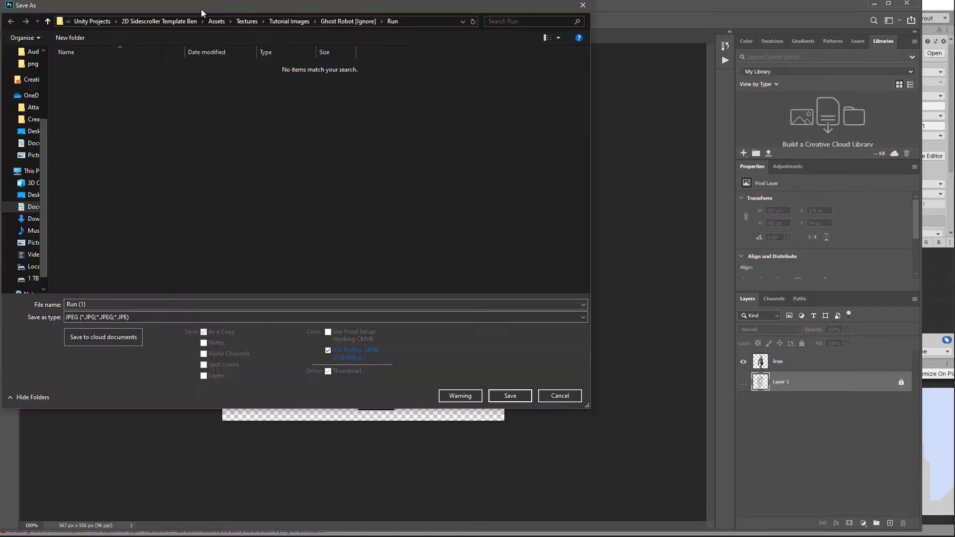
drag(201, 9, 613, 97)
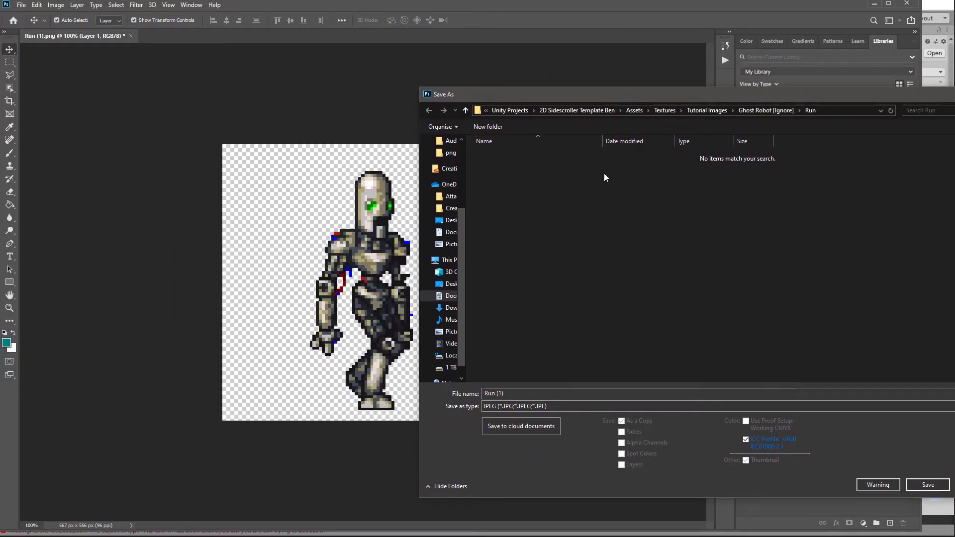
click(479, 398)
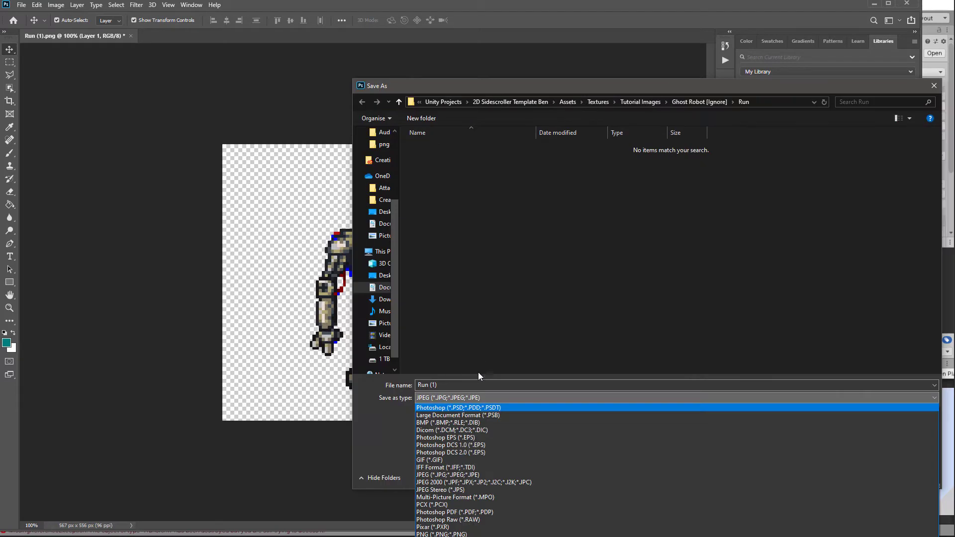
click(486, 533)
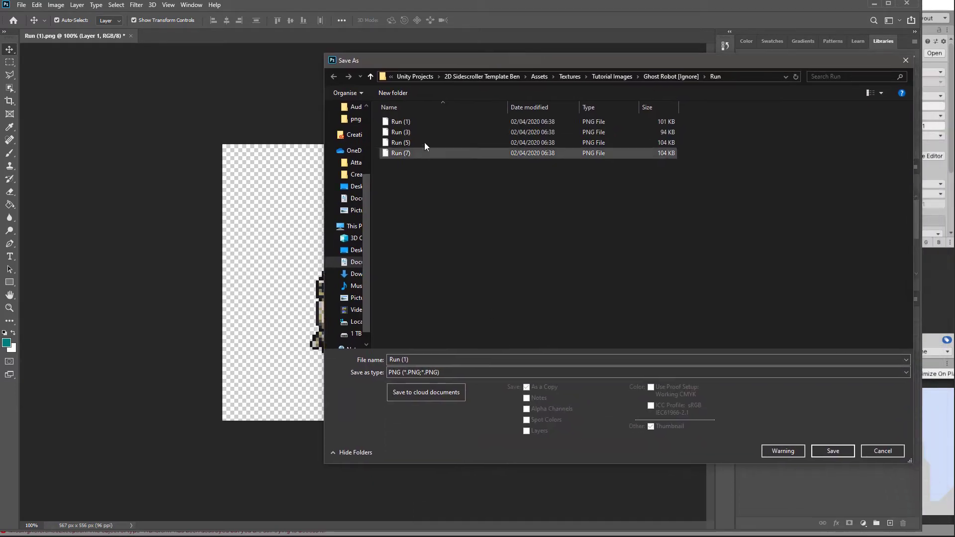
drag(402, 64, 485, 86)
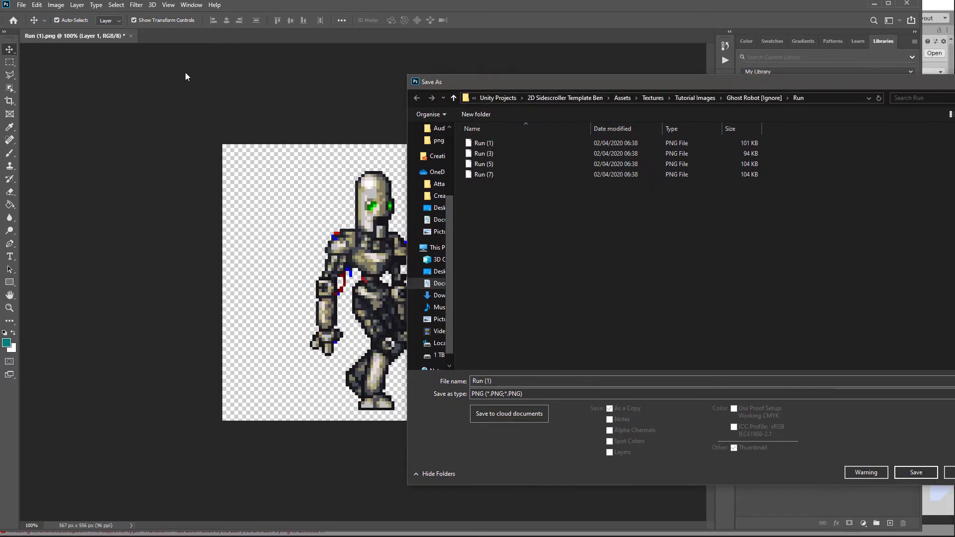
click(488, 142)
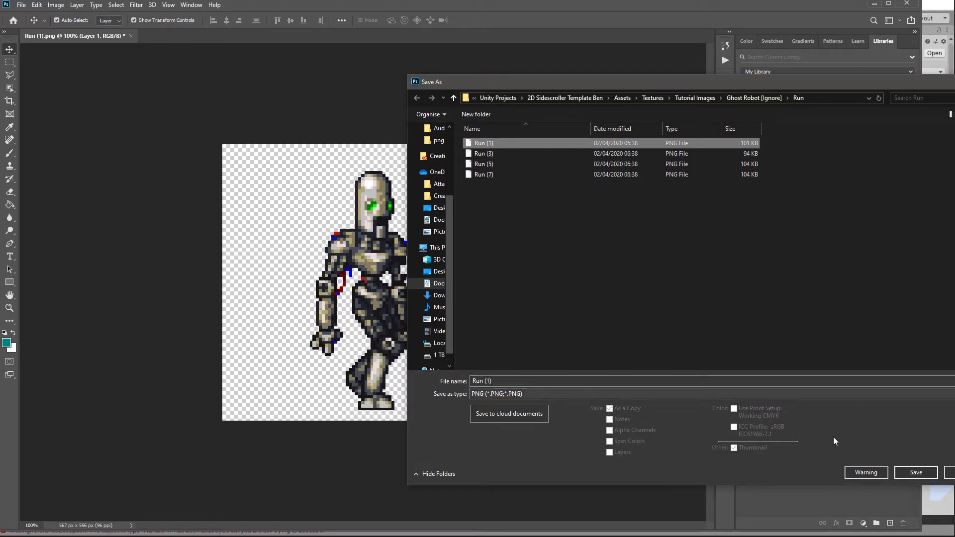
click(915, 475)
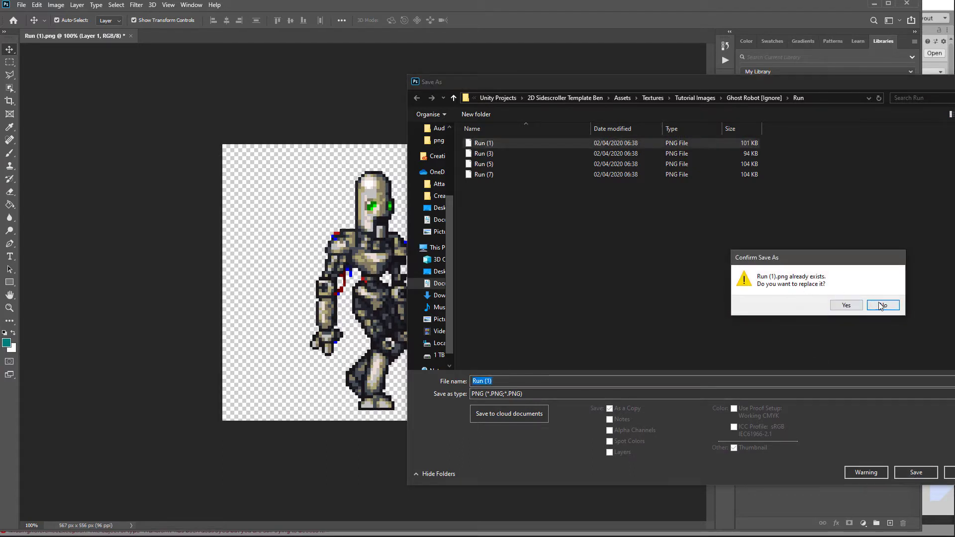
click(847, 305)
click(847, 305)
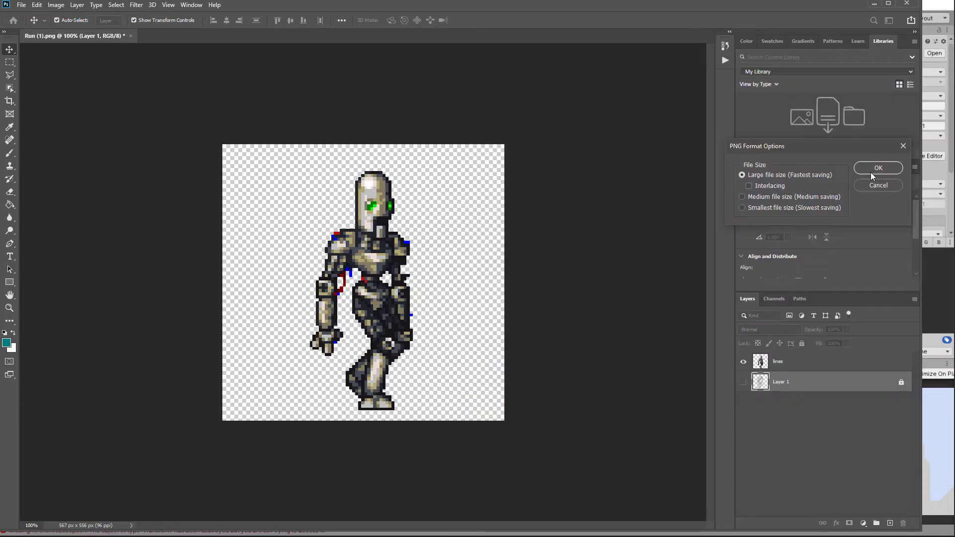
click(604, 225)
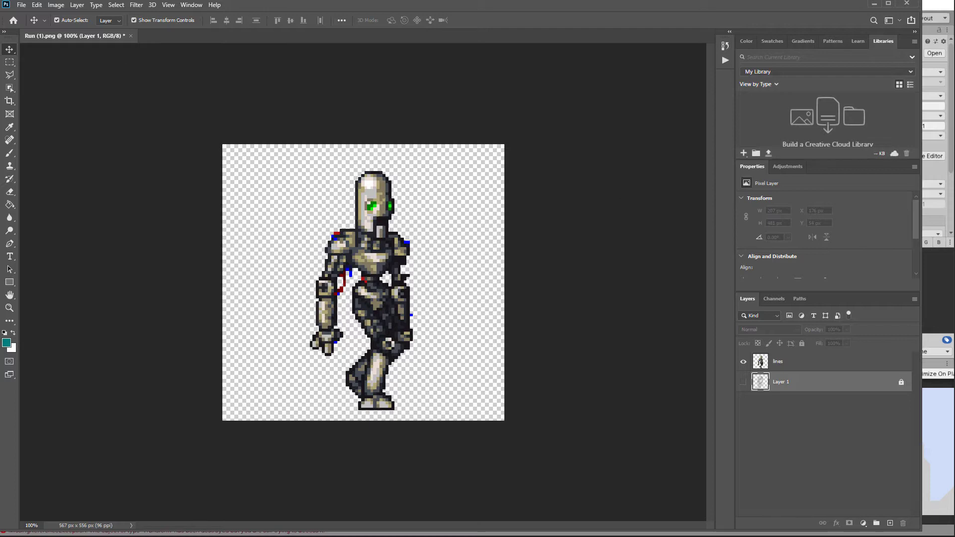
Open the Run (3) sprite to view its running pose and close it again
drag(954, 209, 579, 166)
drag(570, 208, 217, 37)
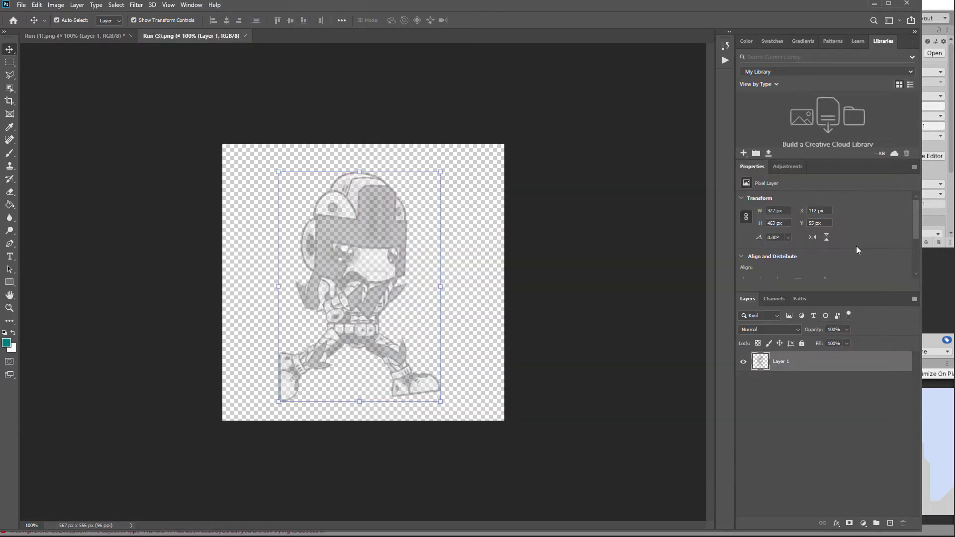
key(ctrl+w)
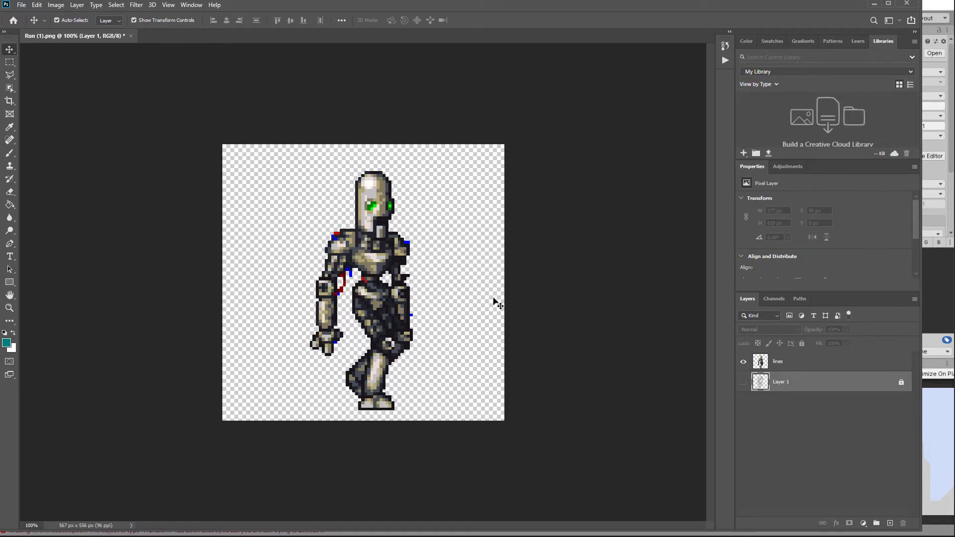
Fade the lines layer's opacity as a reference and scale the robot's striding pose above it to about 78%
click(387, 248)
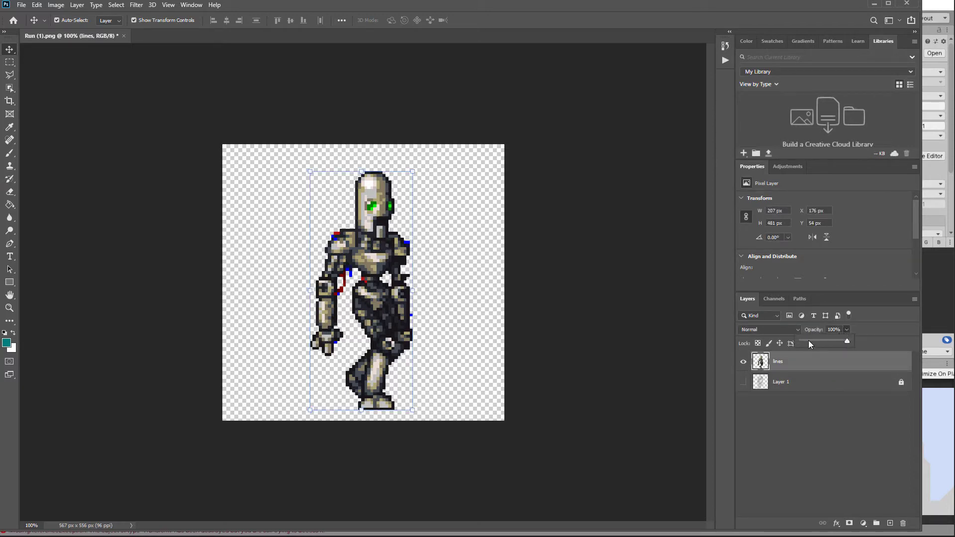
drag(808, 341, 822, 340)
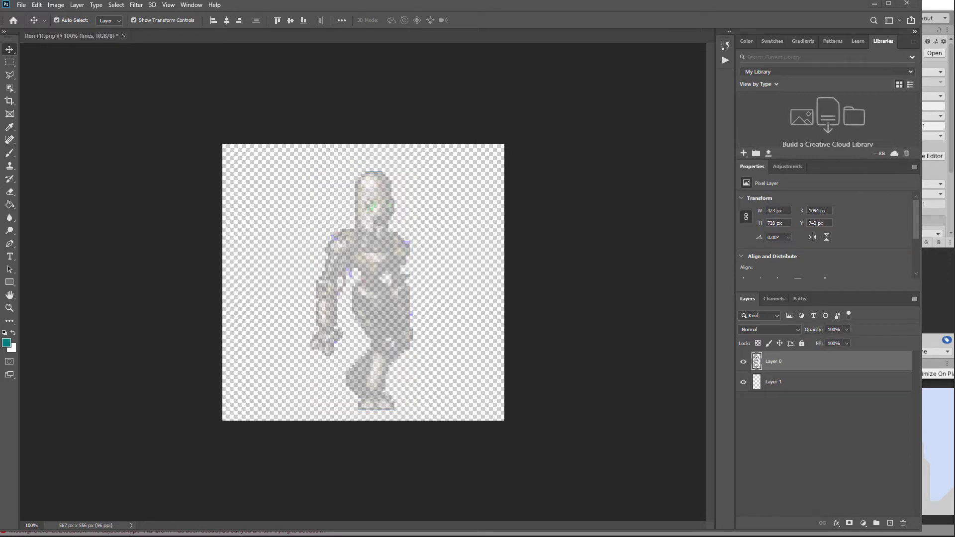
drag(378, 211, 378, 204)
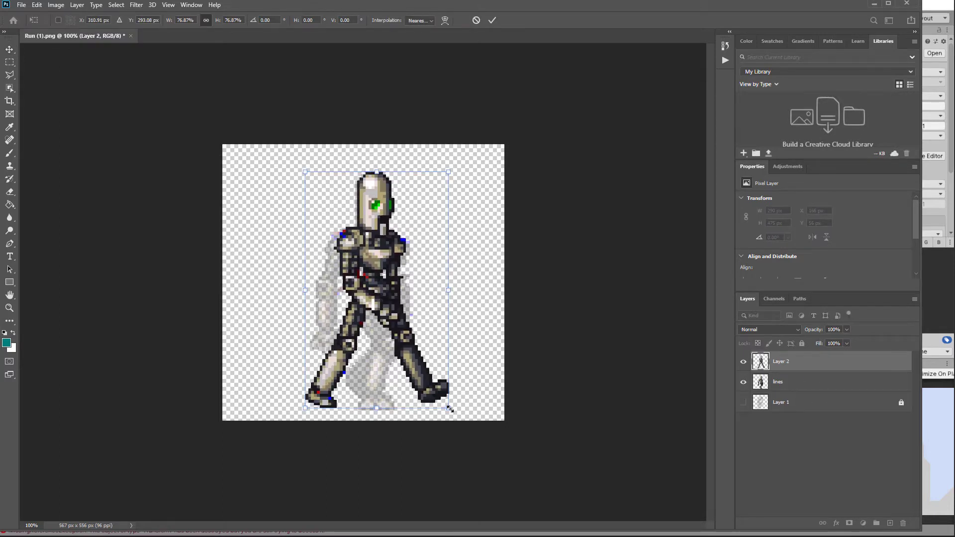
drag(449, 409, 453, 411)
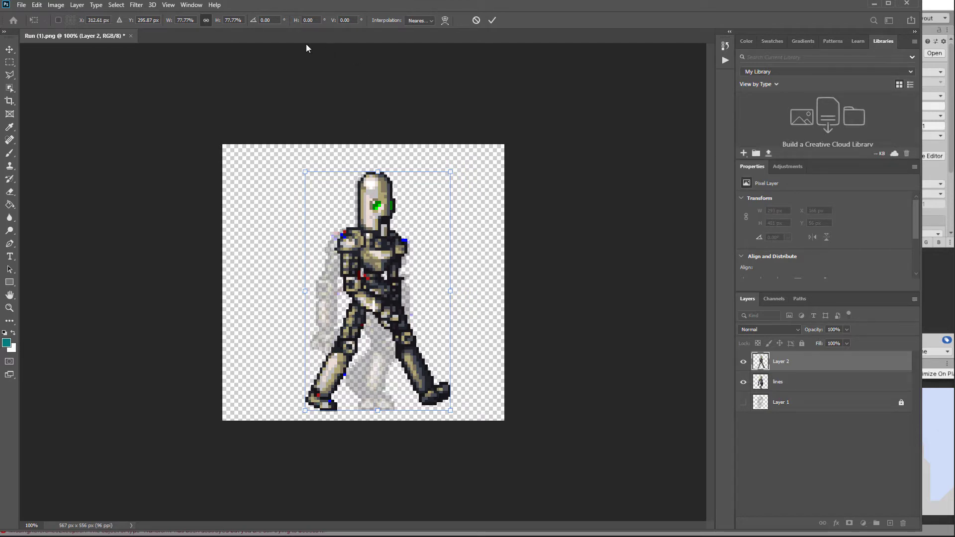
Nudge the striding pose 5 px left and 1 px up to match the faded pose's head, and commit the transform
key(Left)
key(Left)
key(Left)
key(Left)
key(Left)
key(Up)
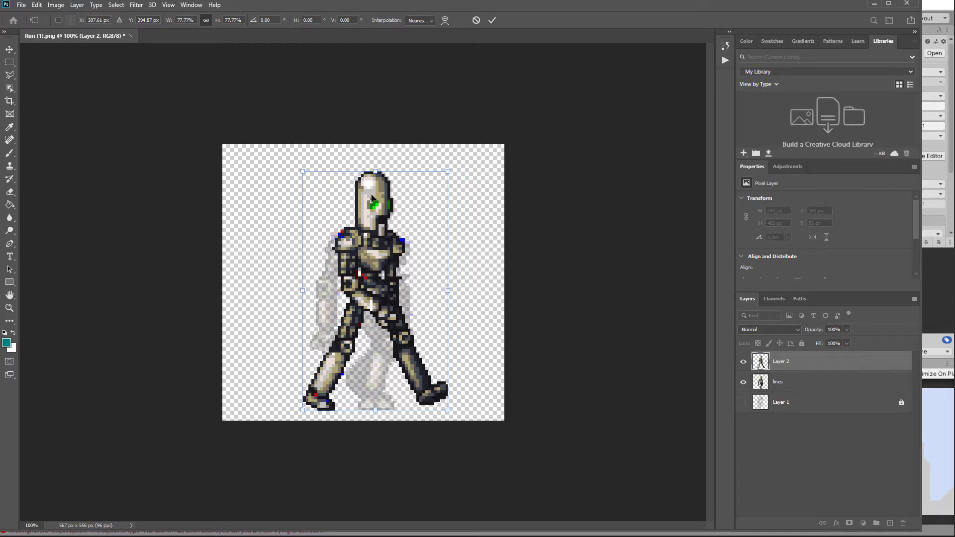
key(Return)
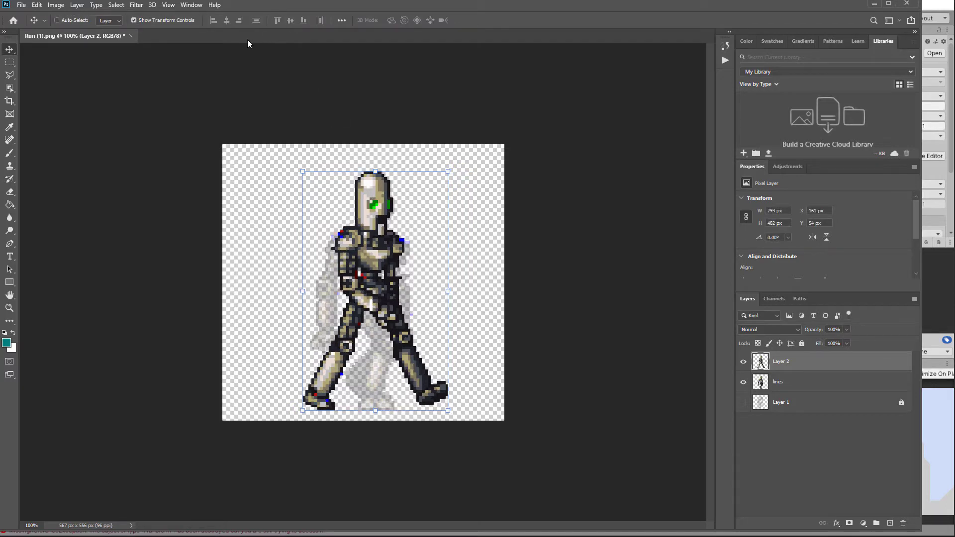
Show the rulers and add horizontal guides at the robot's feet and head top plus a vertical guide at its face
key(ctrl+r)
drag(285, 48, 421, 414)
drag(363, 48, 406, 176)
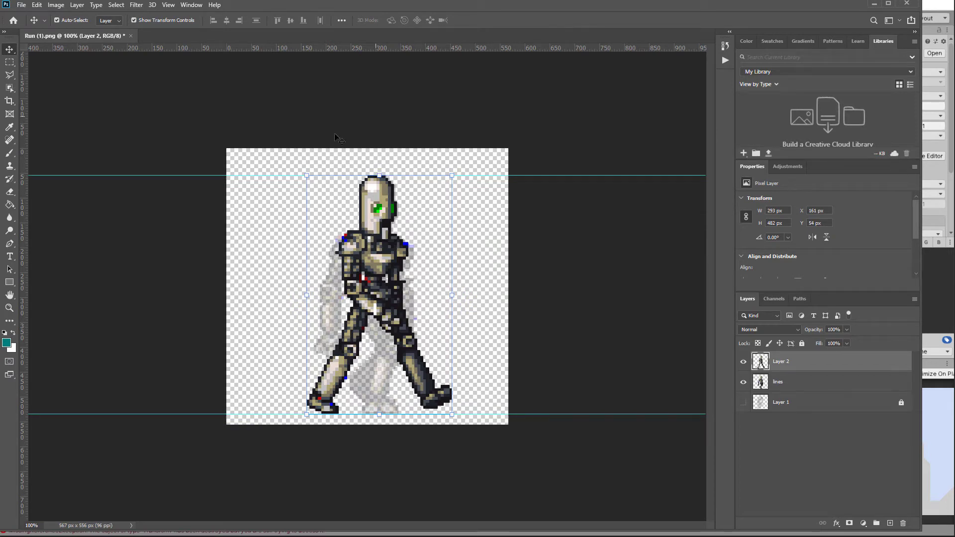
drag(25, 202, 397, 229)
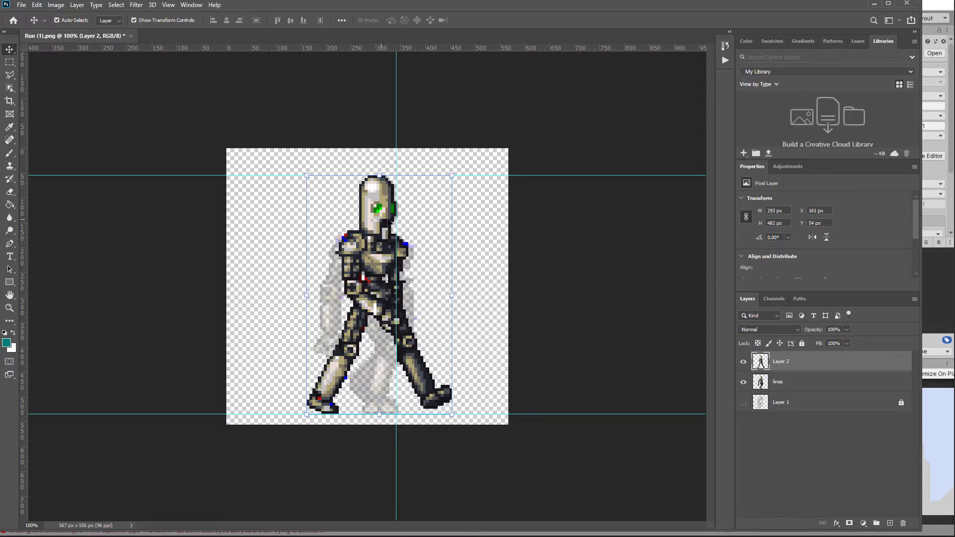
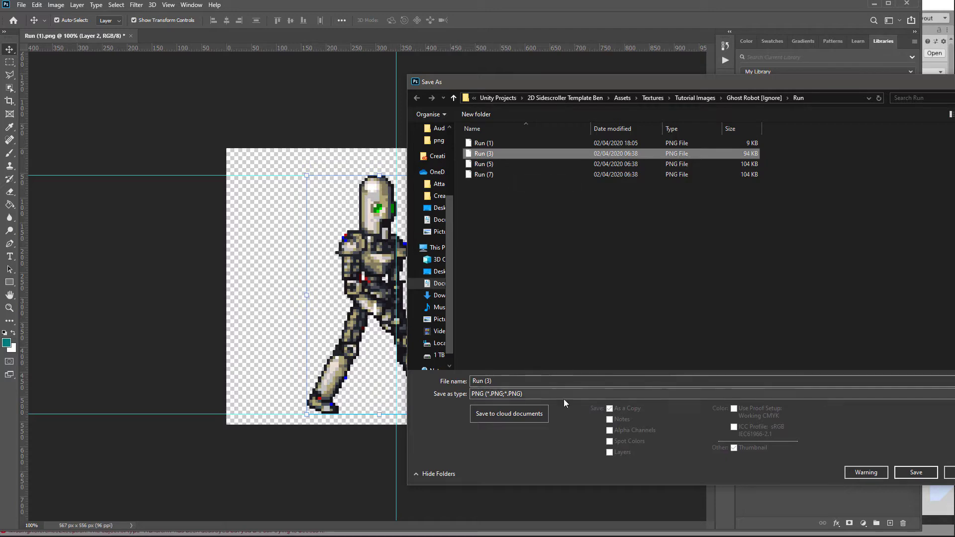
Replace the existing Run (3) PNG with the striding pose, using the large file size (fastest saving) option
click(846, 305)
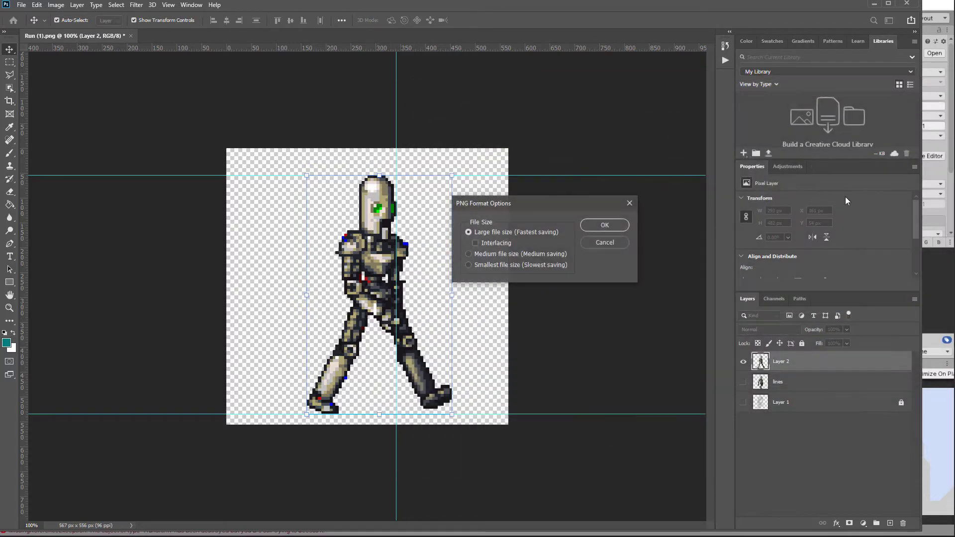
click(607, 226)
View the original Run (5) sprite beside the Photoshop canvas to compare its running pose
click(847, 329)
drag(819, 339, 814, 341)
key(ctrl+Tab)
key(m)
key(alt+Tab)
drag(340, 41, 688, 18)
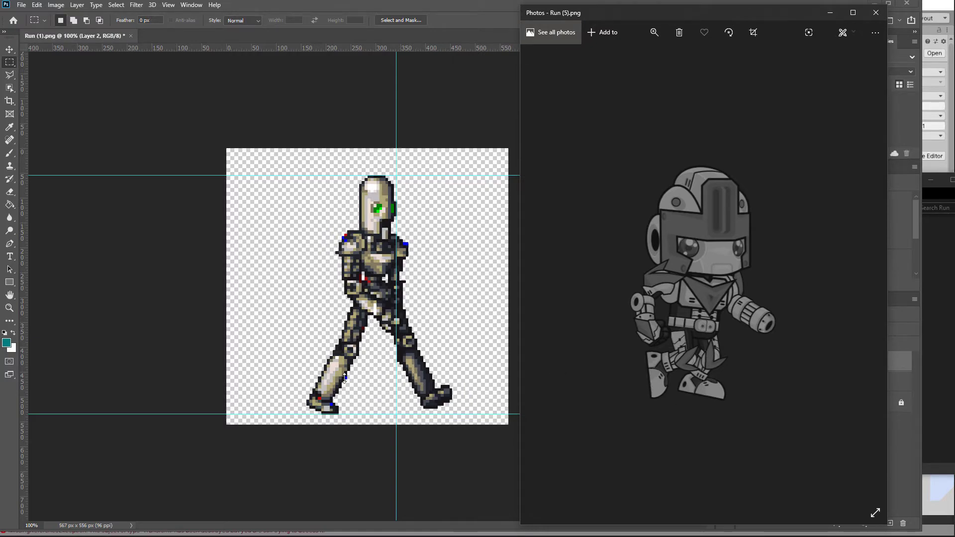
drag(664, 19, 732, 30)
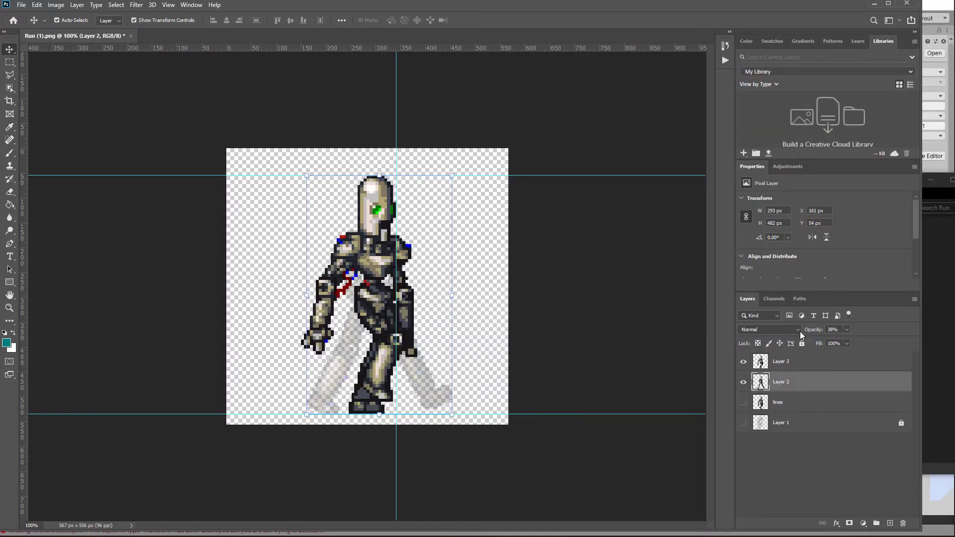
Set Layer 2's opacity to 0% and save the visible Layer 3 pose as a PNG over Run (5)
drag(848, 341, 351, 358)
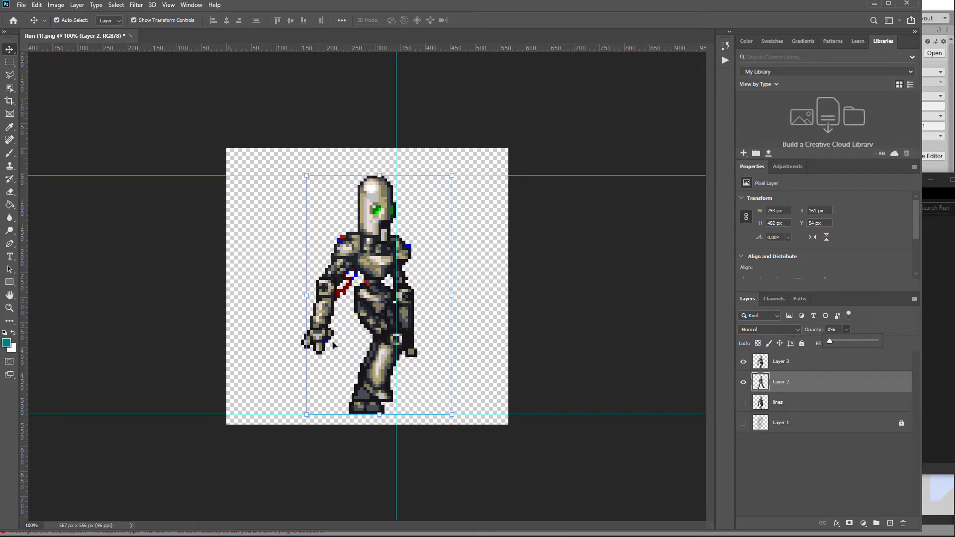
click(787, 474)
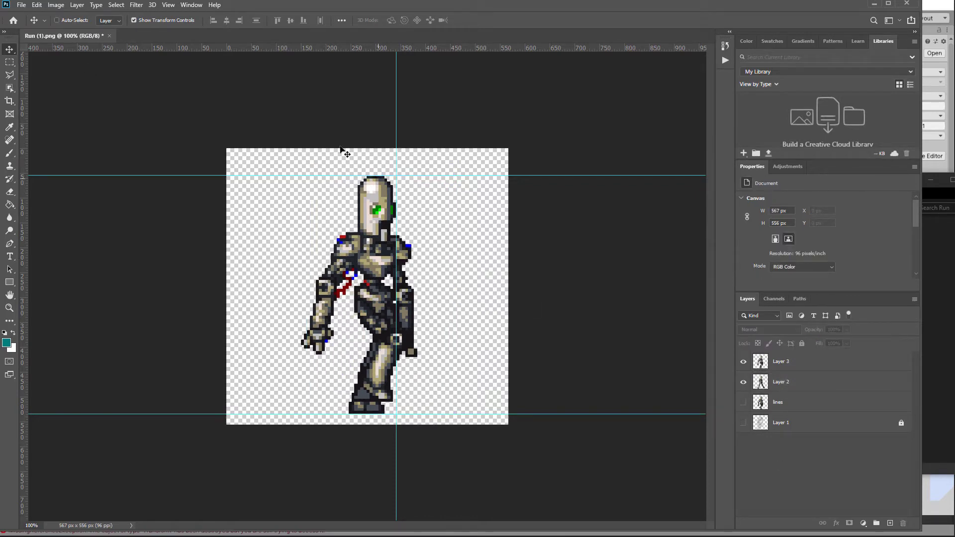
key(ctrl+shift+s)
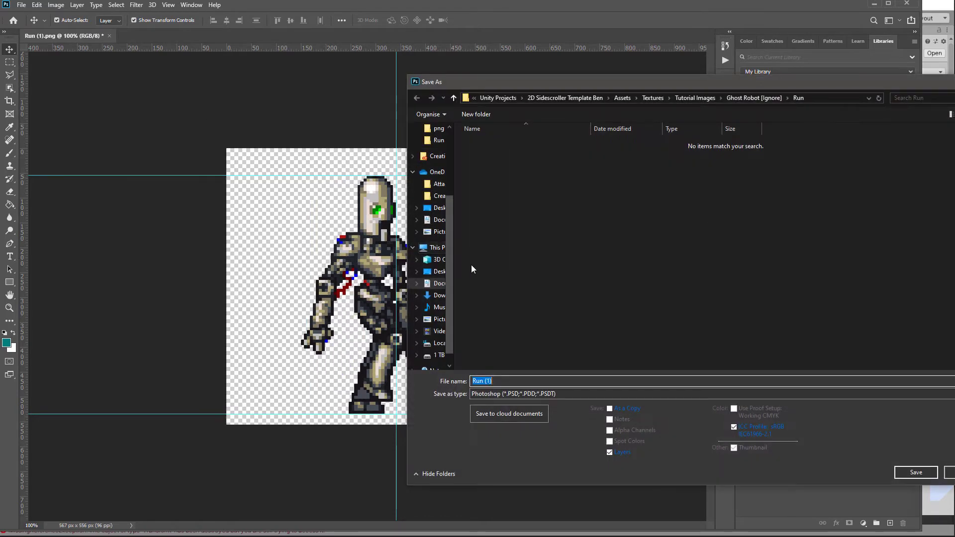
click(506, 395)
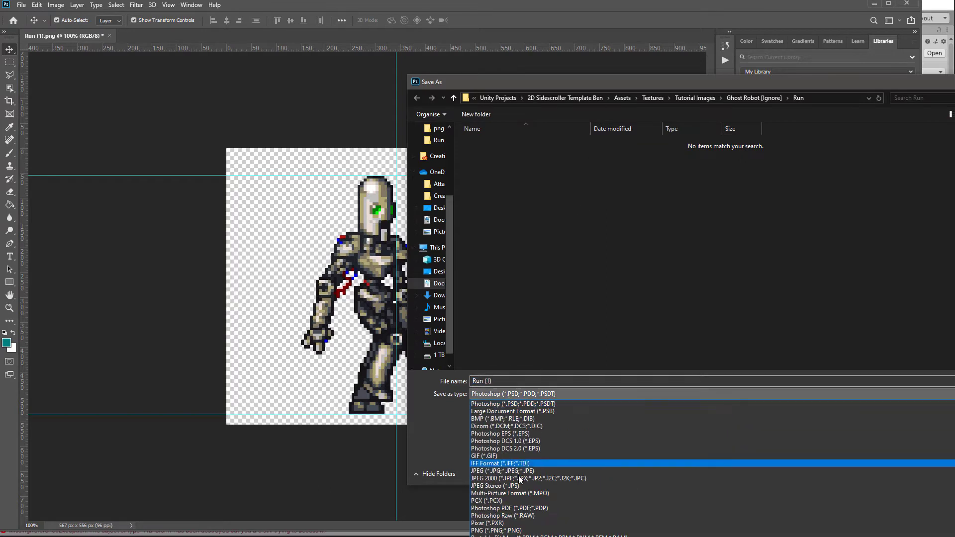
click(508, 517)
click(499, 163)
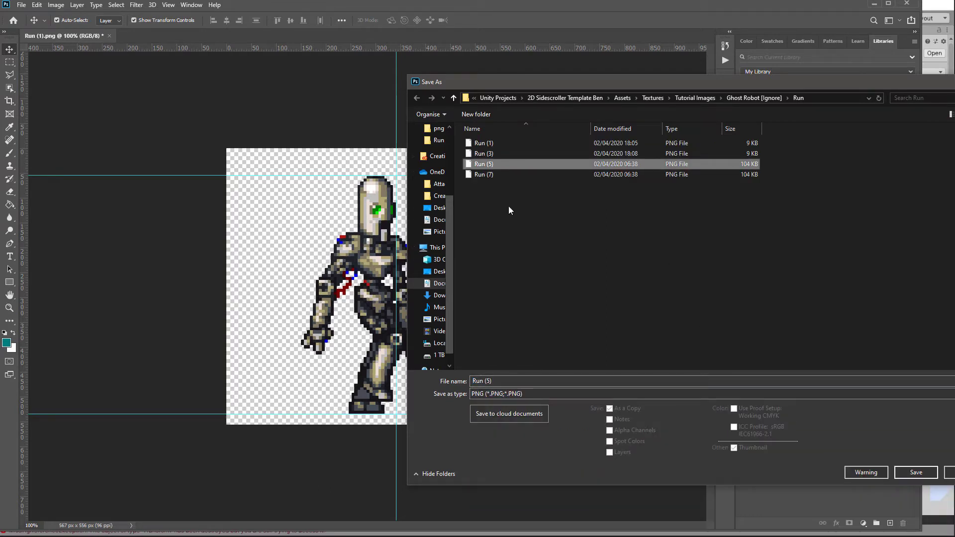
click(916, 472)
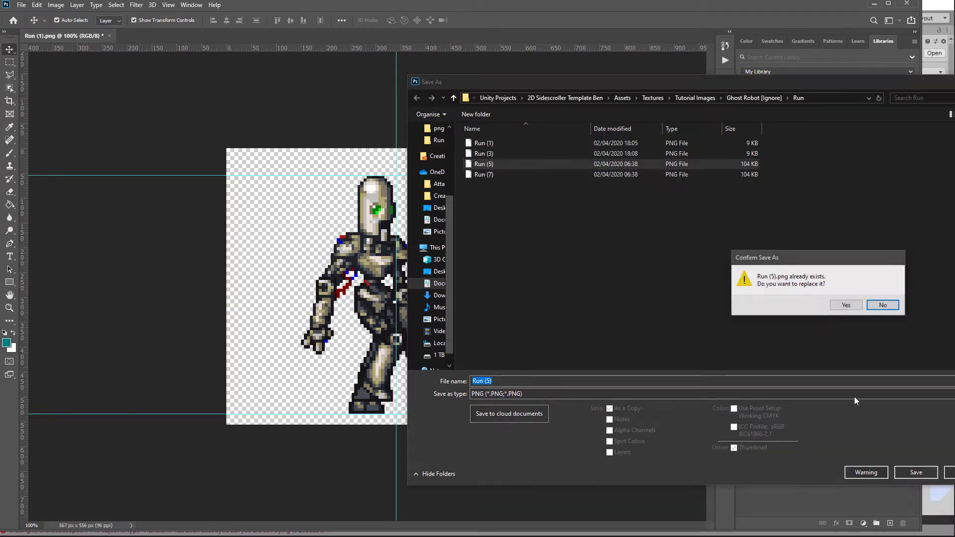
click(847, 305)
click(610, 221)
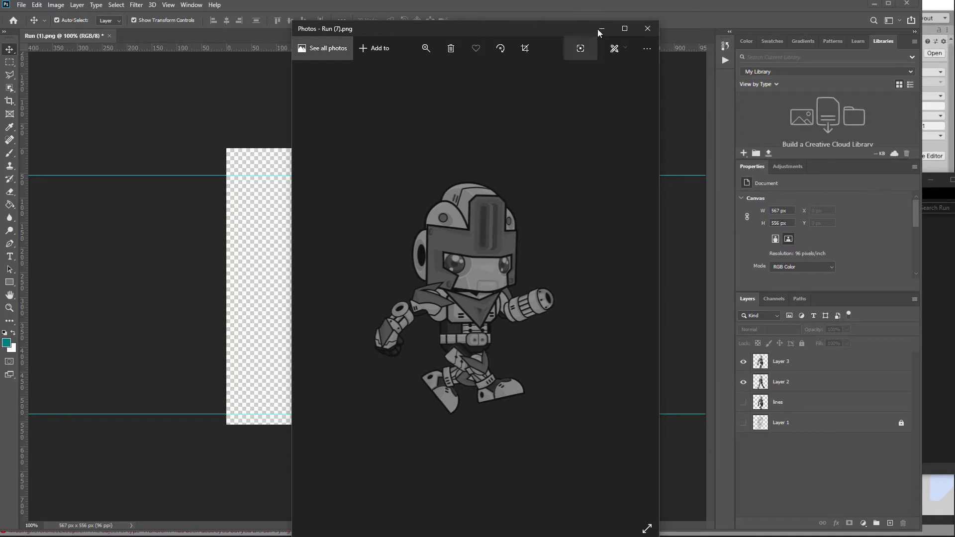
Close the Run (7) reference, paste the robot pose as a new layer, and save it over Run (7)
click(647, 28)
key(ctrl+v)
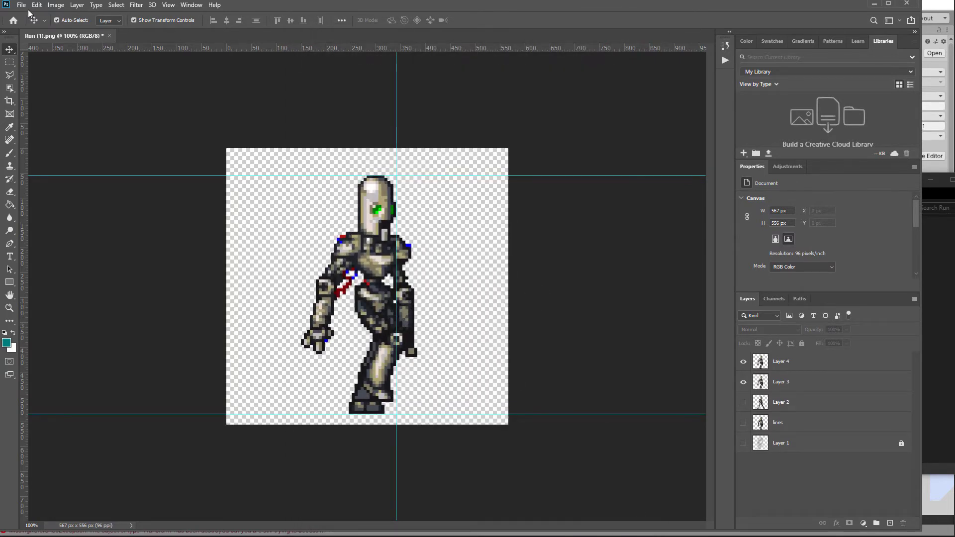
click(22, 5)
click(45, 124)
key(Escape)
Switch to Unity and play the game, running both ways and jumping to check the new run frames, and stop it
click(934, 9)
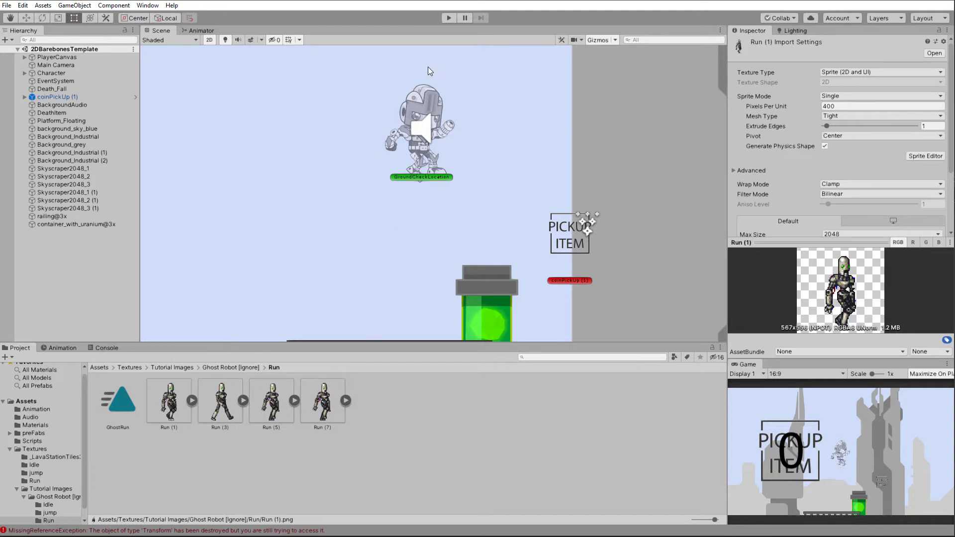
click(448, 18)
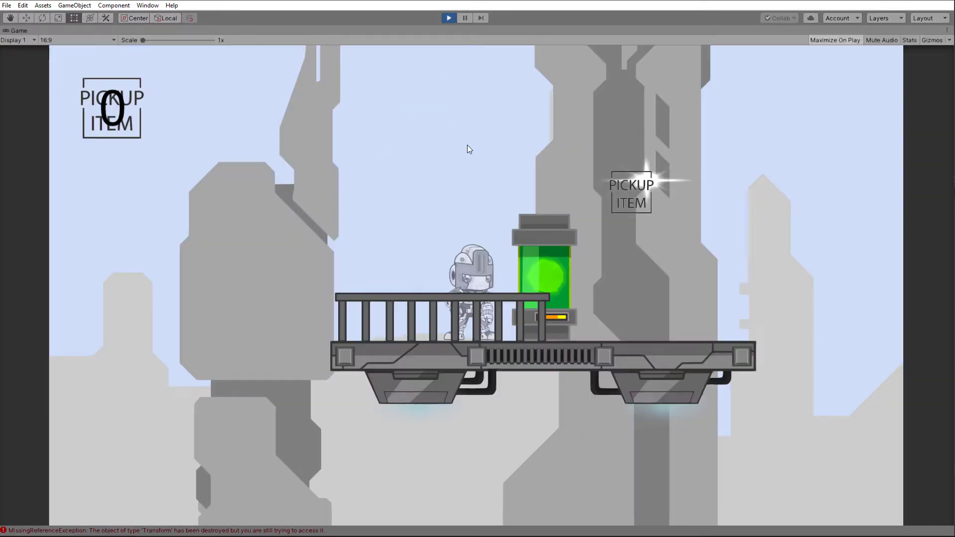
key(Right)
key(Left)
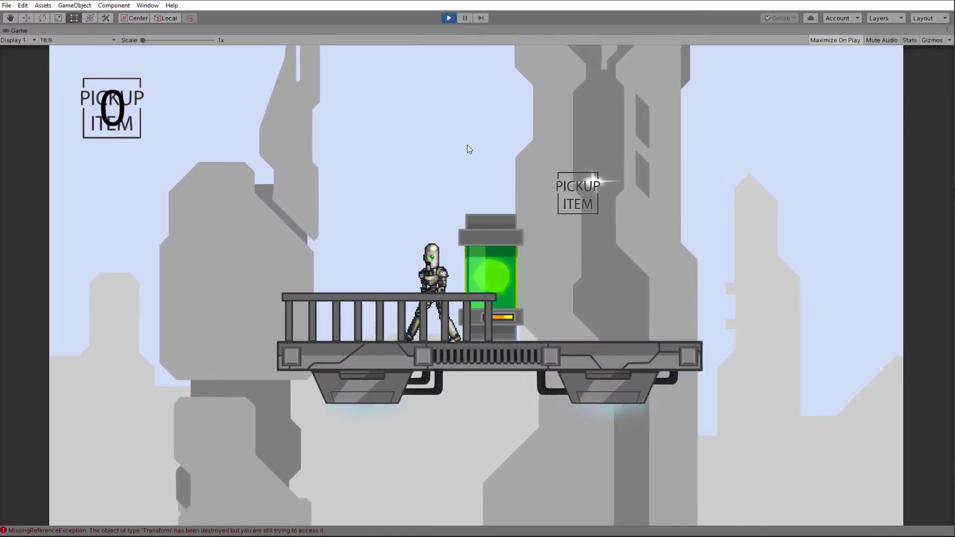
key(Right)
key(Left)
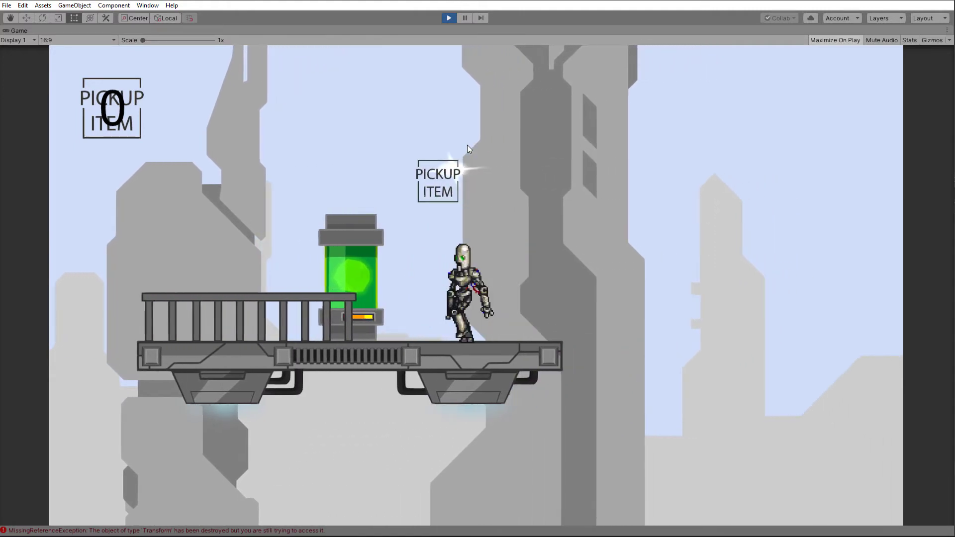
key(Right)
key(Left)
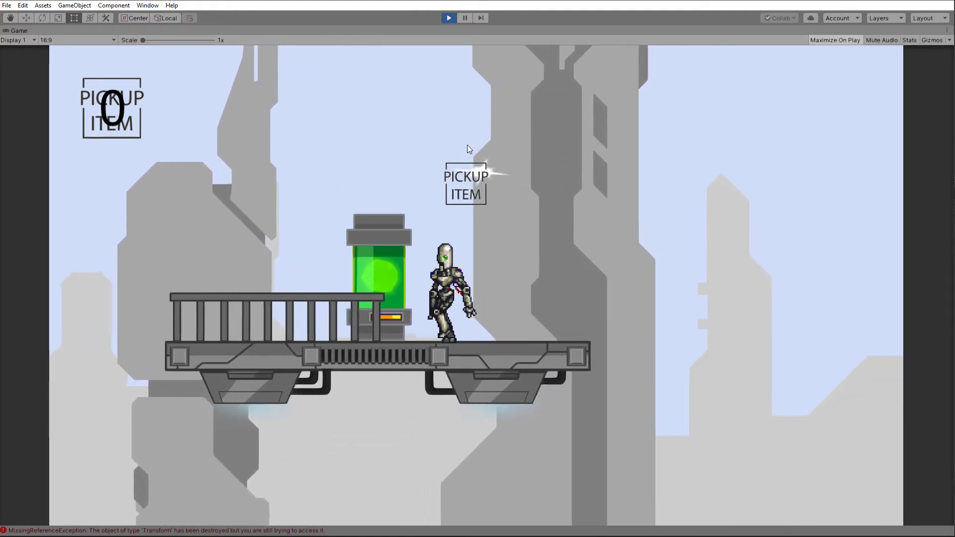
key(Left)
key(Right)
key(Left)
key(Left)
key(Right)
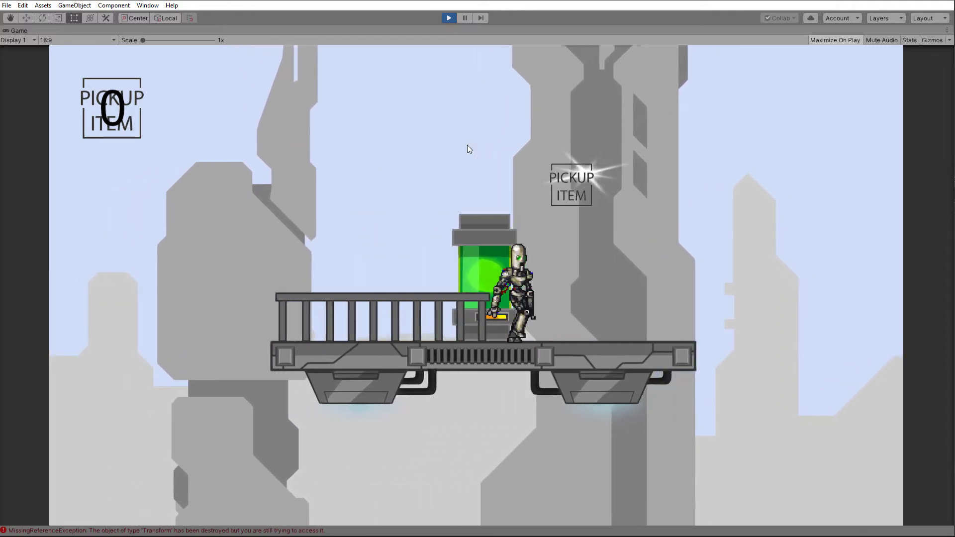
key(Left)
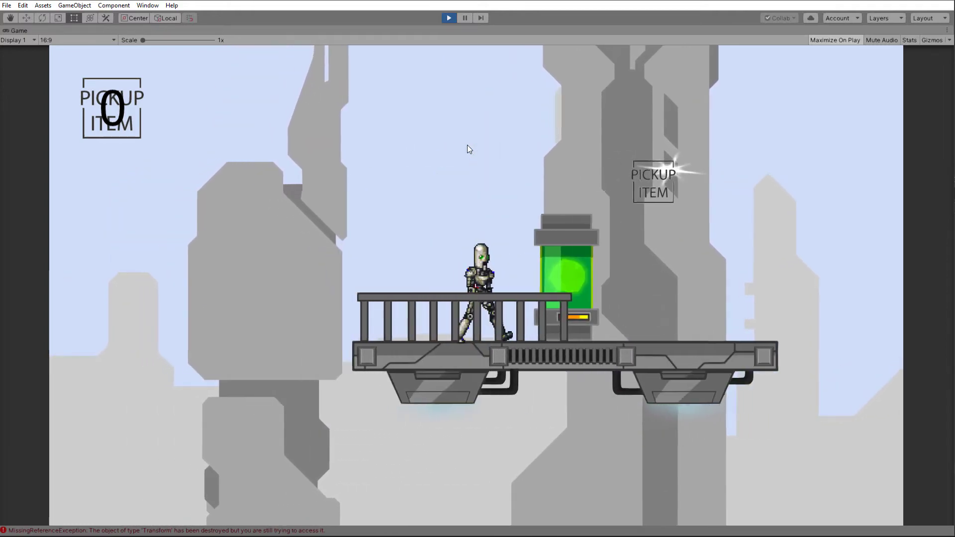
key(Right)
key(Left)
key(space)
key(Right)
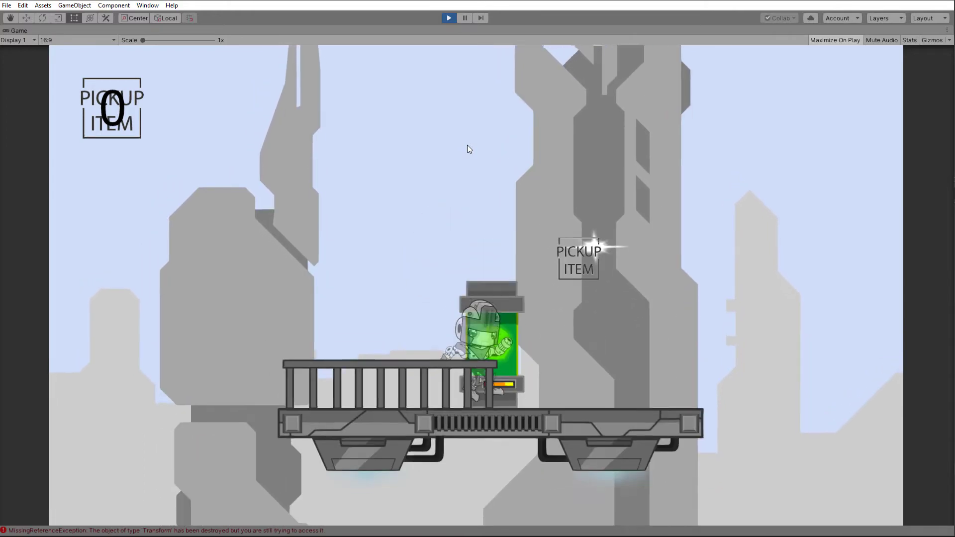
key(Left)
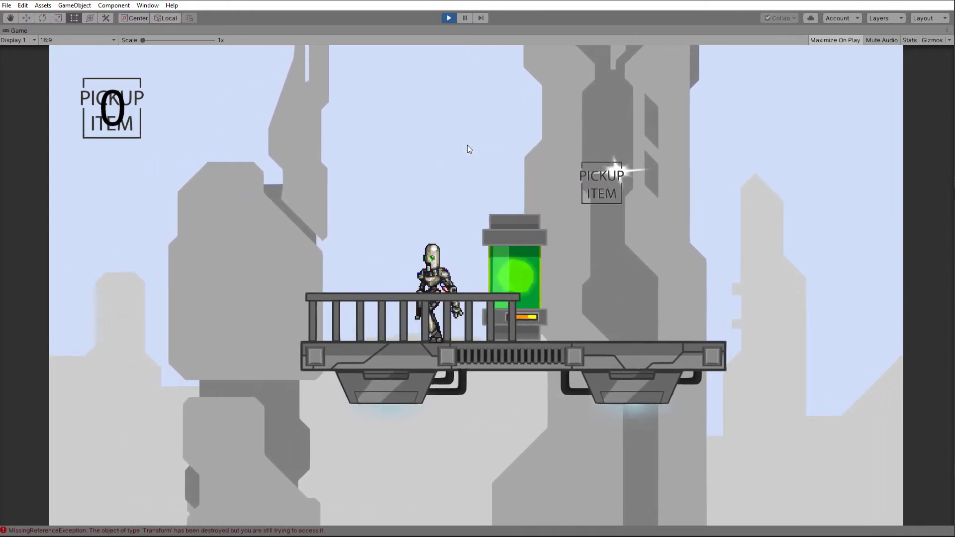
key(Right)
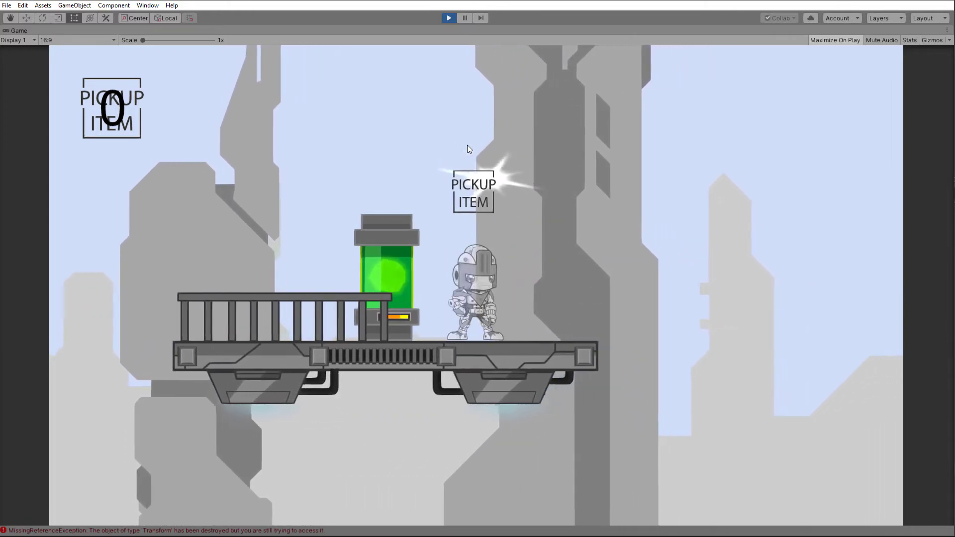
key(ctrl+p)
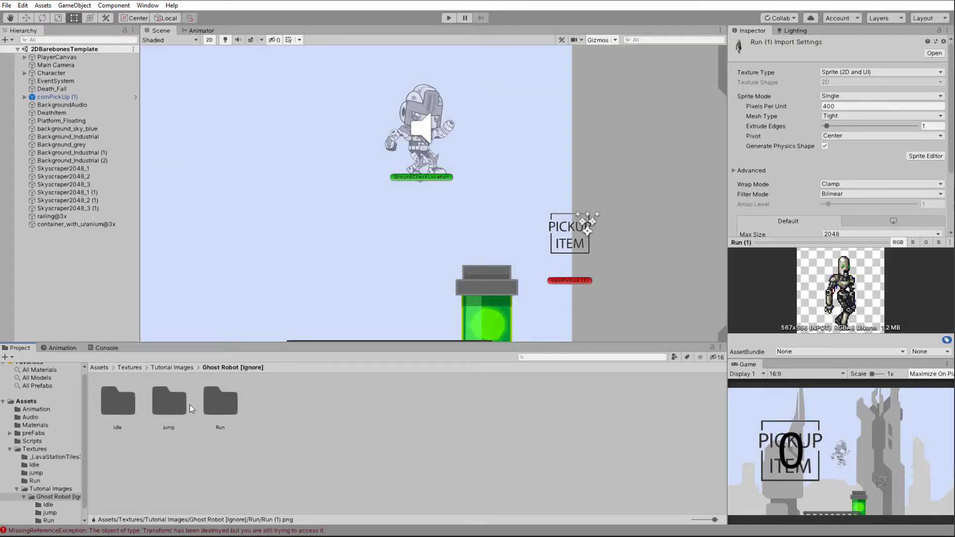
Look through the Run, jump and Idle folders of Ghost Robot [Ignore] to review their sprites
double_click(221, 401)
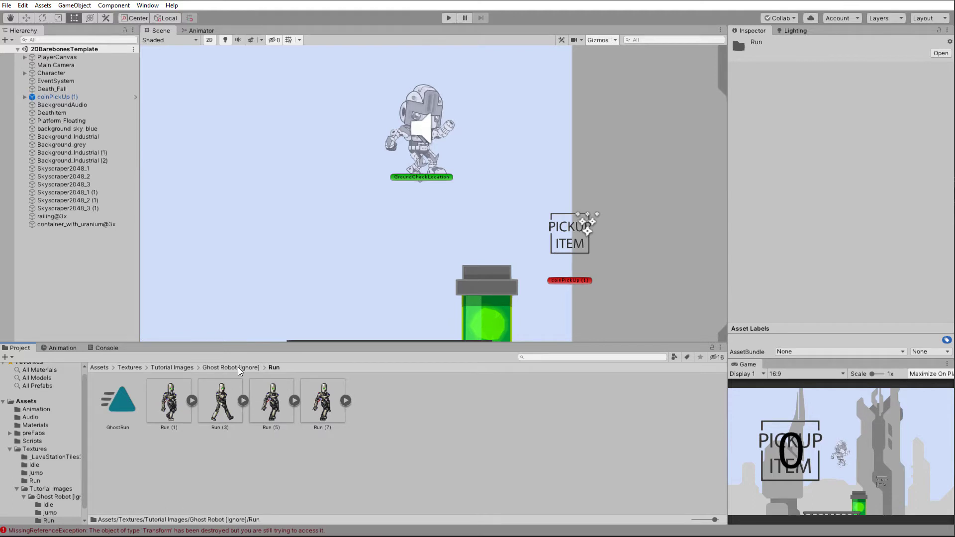
click(219, 368)
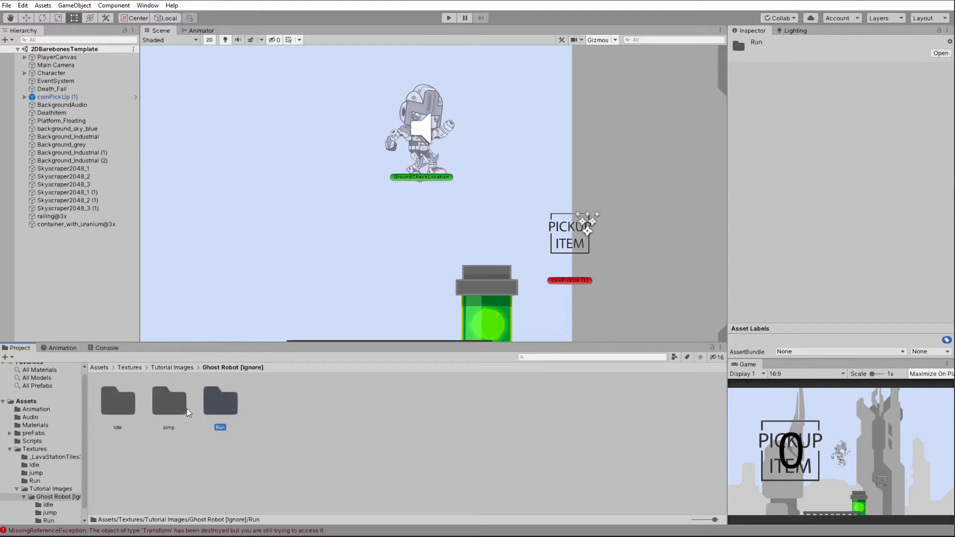
double_click(171, 403)
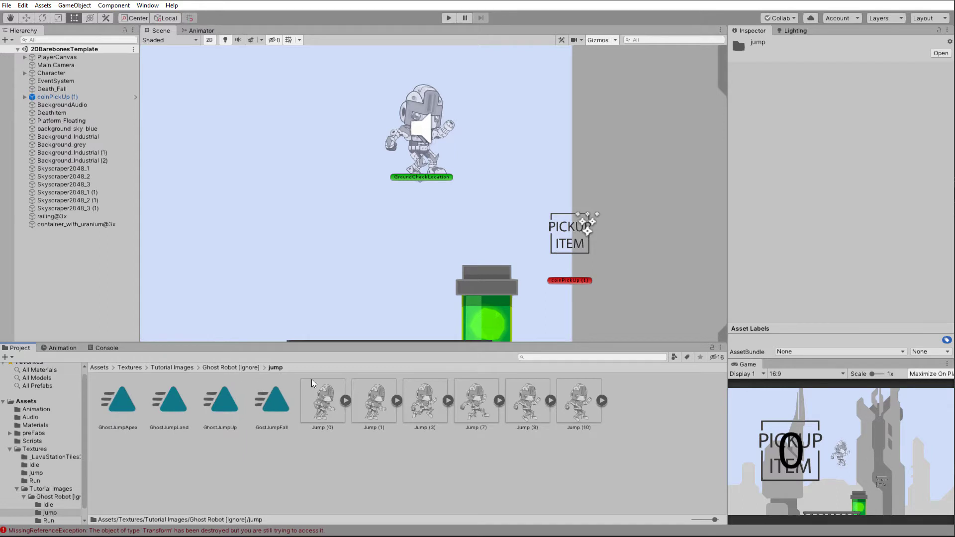
click(232, 369)
double_click(118, 404)
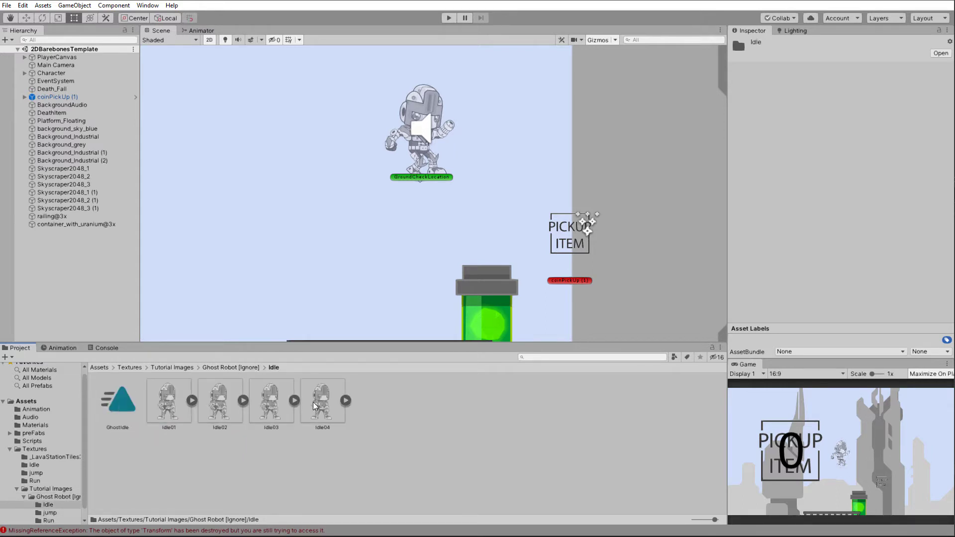
click(218, 368)
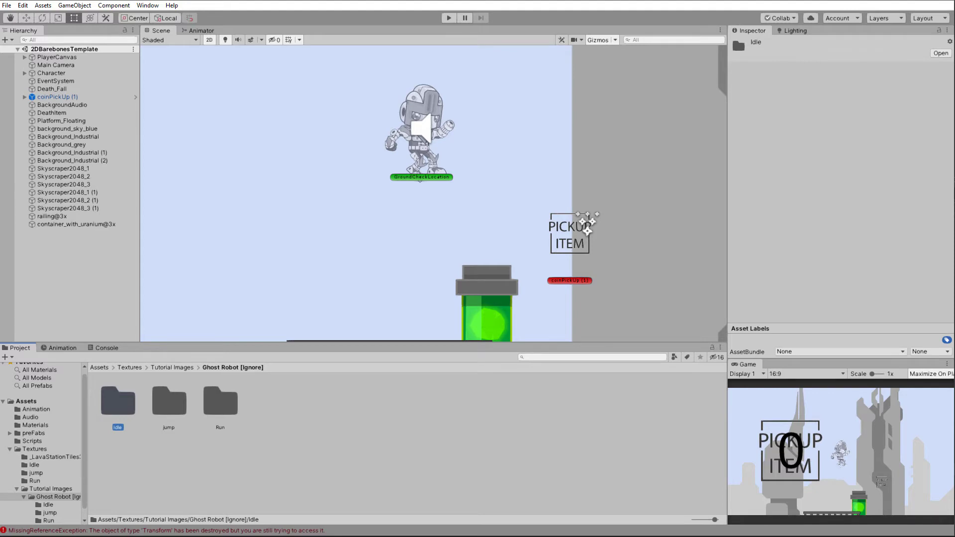
Switch to File Explorer and view the RobotFree png sprites above Unity's project folders
key(alt+Tab)
mouse_move(744, 147)
mouse_down()
mouse_move(763, 136)
mouse_move(752, 135)
mouse_up()
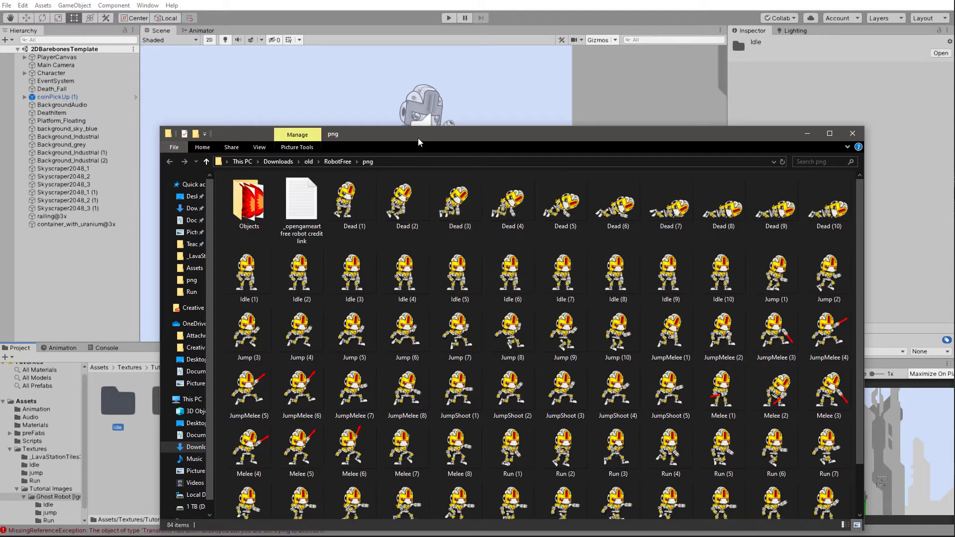
drag(429, 144, 362, 52)
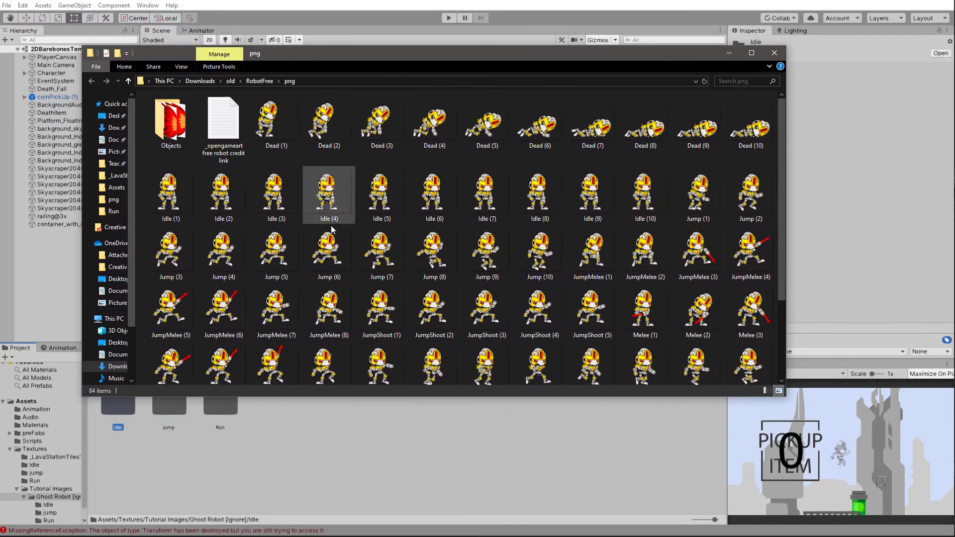
Return to Unity, look into the jump folder again, and show the Textures folder with its tree collapsed
click(182, 408)
double_click(182, 408)
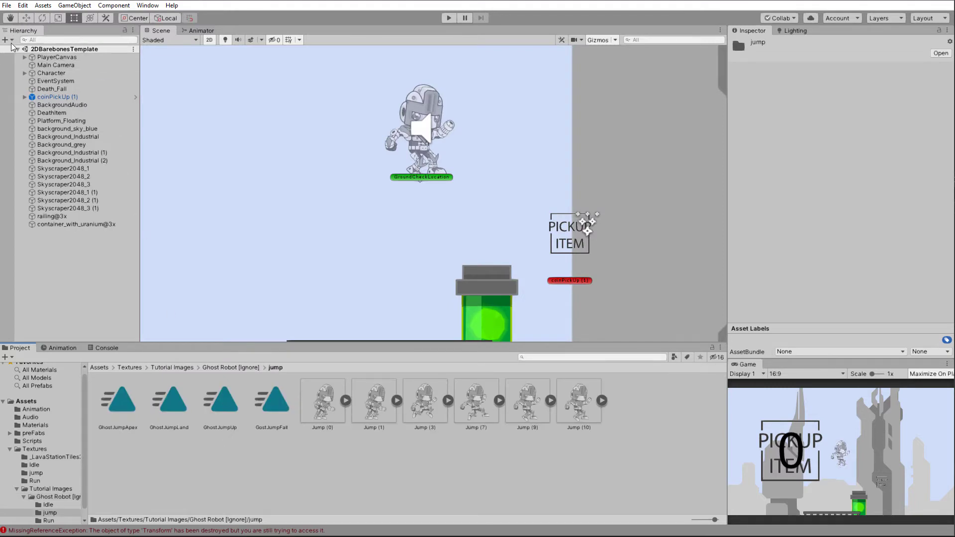
key(BackSpace)
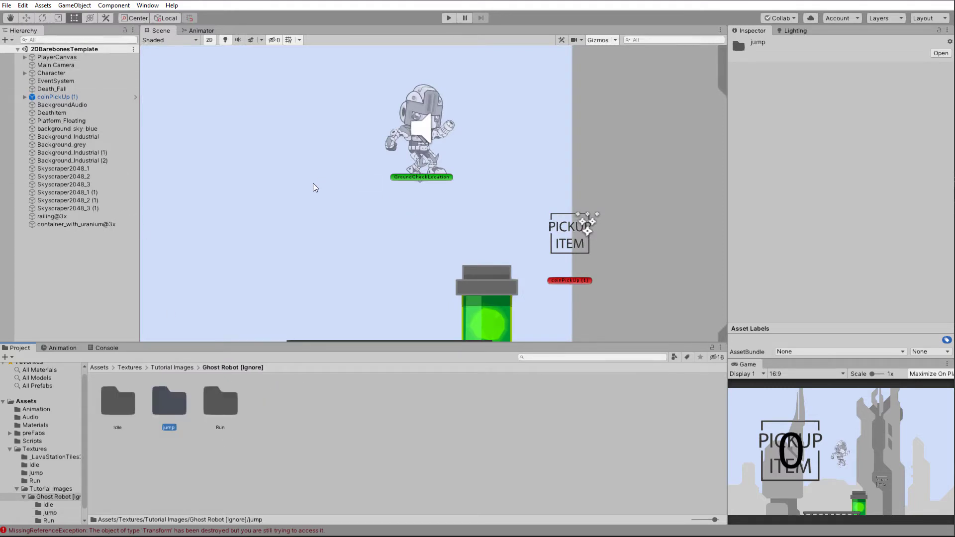
click(32, 449)
click(10, 449)
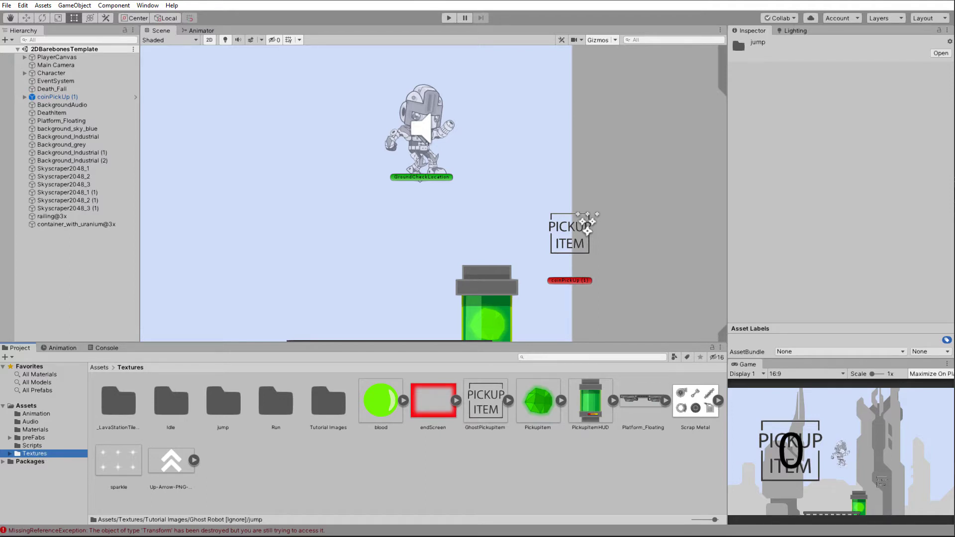
Switch to File Explorer and extract the RobotFree archive in Downloads to its own RobotFree folder
key(alt+Tab)
drag(611, 145, 714, 108)
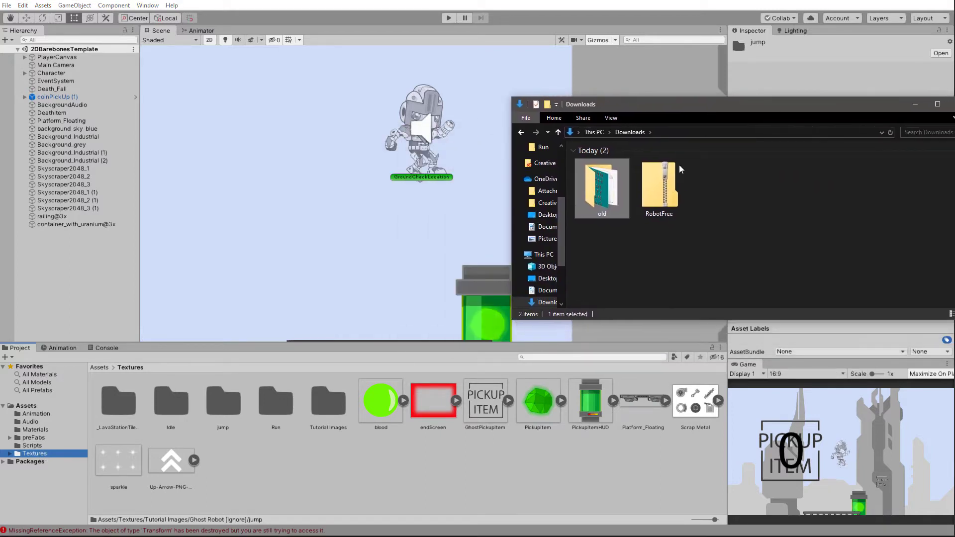
right_click(659, 186)
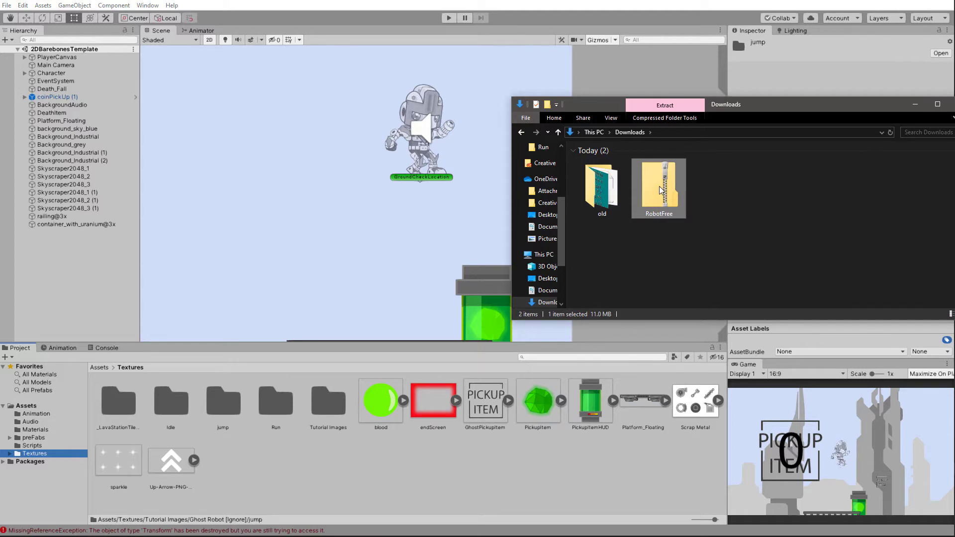
click(721, 218)
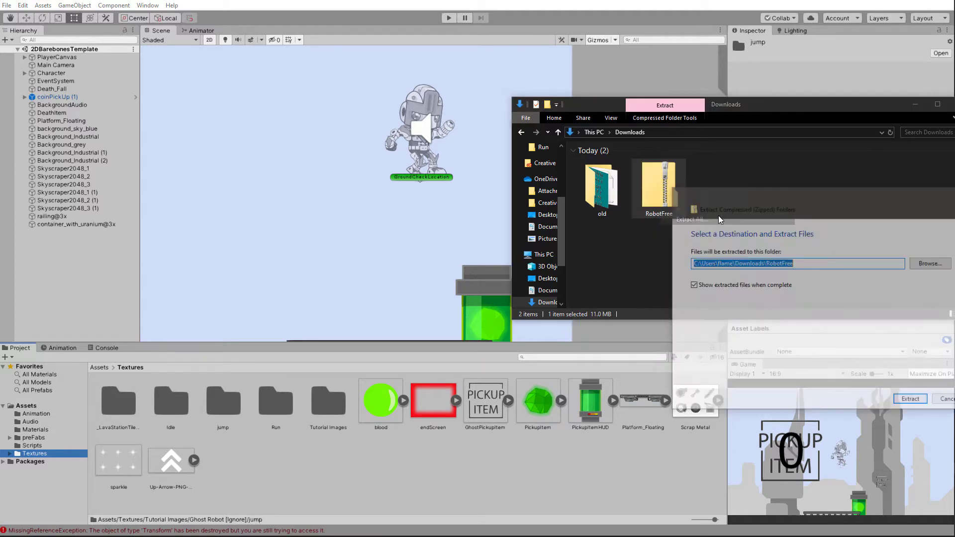
click(911, 400)
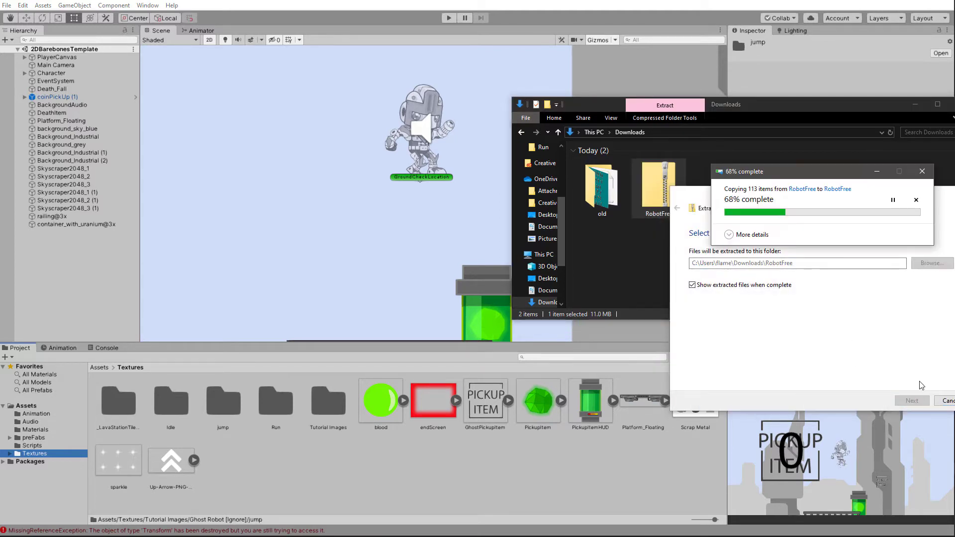
Import the extracted RobotFree folder into the Unity project's Textures folder and open its png subfolder
drag(631, 119, 629, 164)
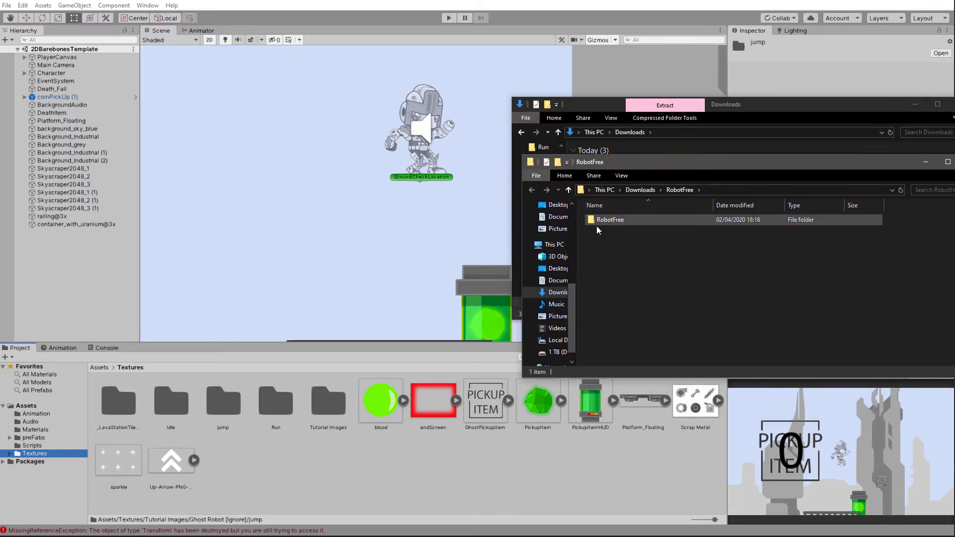
drag(610, 219, 266, 460)
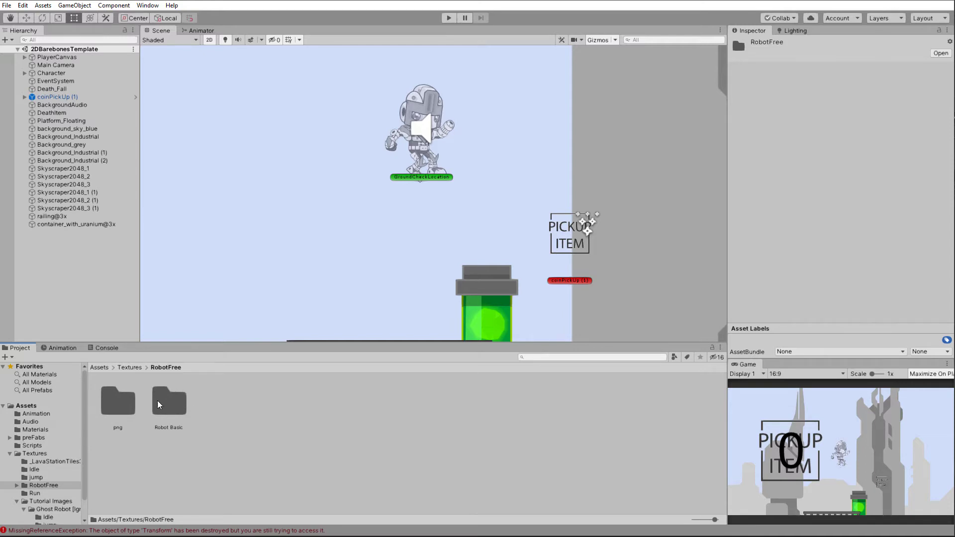
click(116, 402)
double_click(120, 402)
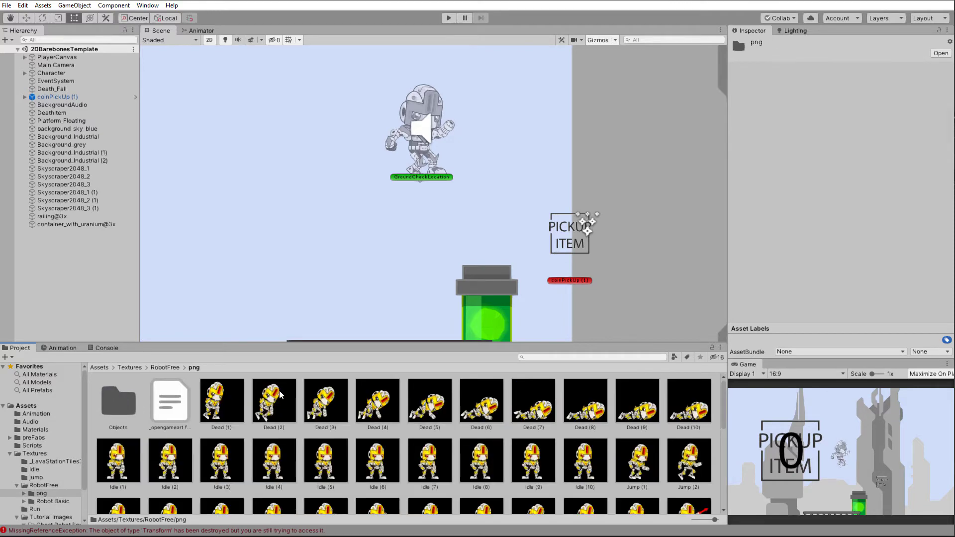
Look through the imported robot textures in the png folder and compare them with the ghost robot in the scene
scroll(320, 419, down, 5)
scroll(321, 419, up, 5)
scroll(295, 452, down, 4)
scroll(355, 460, up, 4)
scroll(399, 426, down, 1)
scroll(349, 423, up, 1)
scroll(264, 418, down, 1)
scroll(308, 426, up, 1)
scroll(353, 269, down, 3)
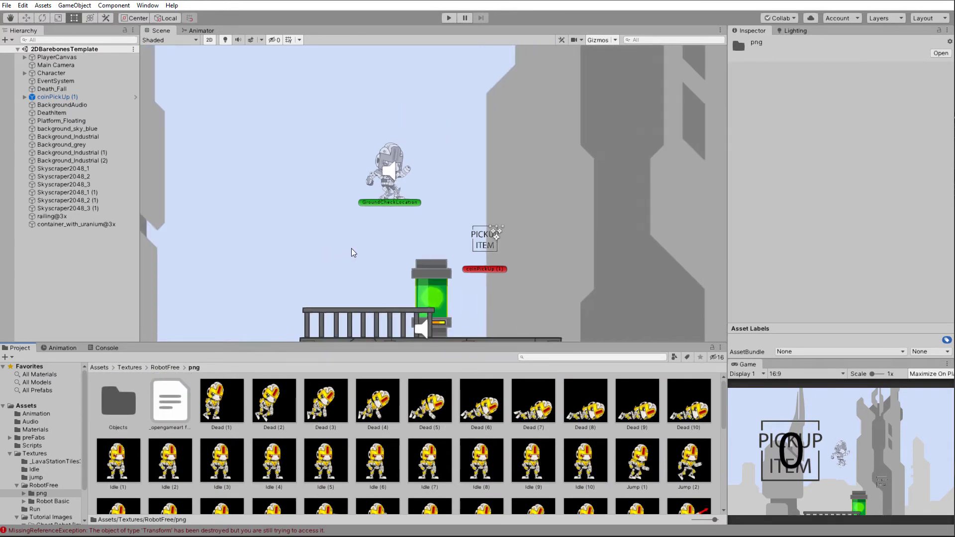
scroll(339, 263, down, 1)
Select all robot textures from Dead (1) to Slide (10) and apply the Sprite (2D and UI) texture type
click(214, 405)
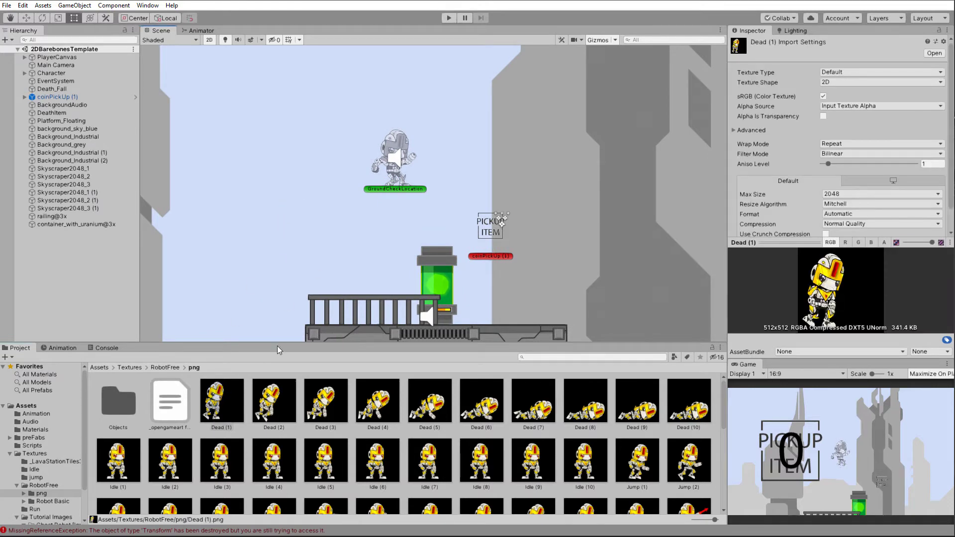
click(227, 403)
scroll(255, 412, down, 5)
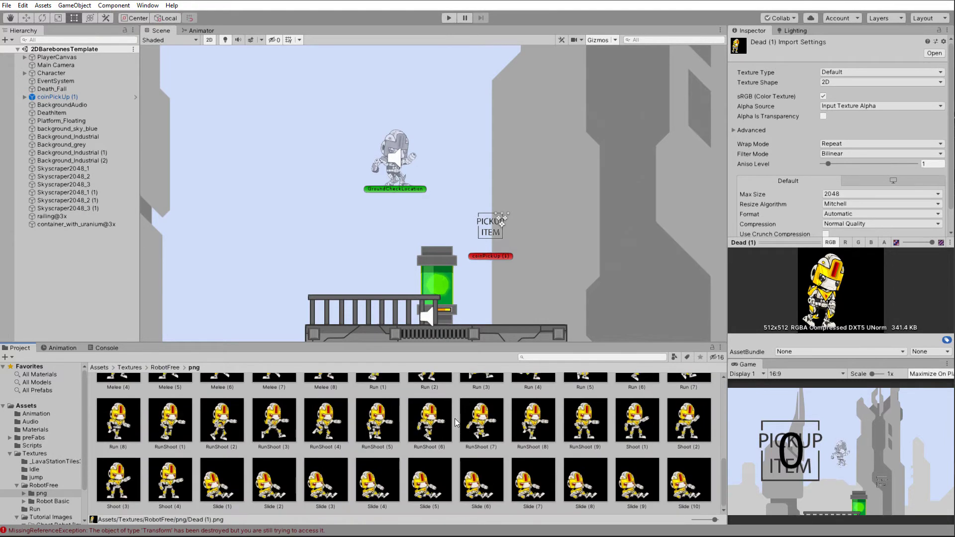
shift+click(689, 479)
scroll(572, 462, up, 5)
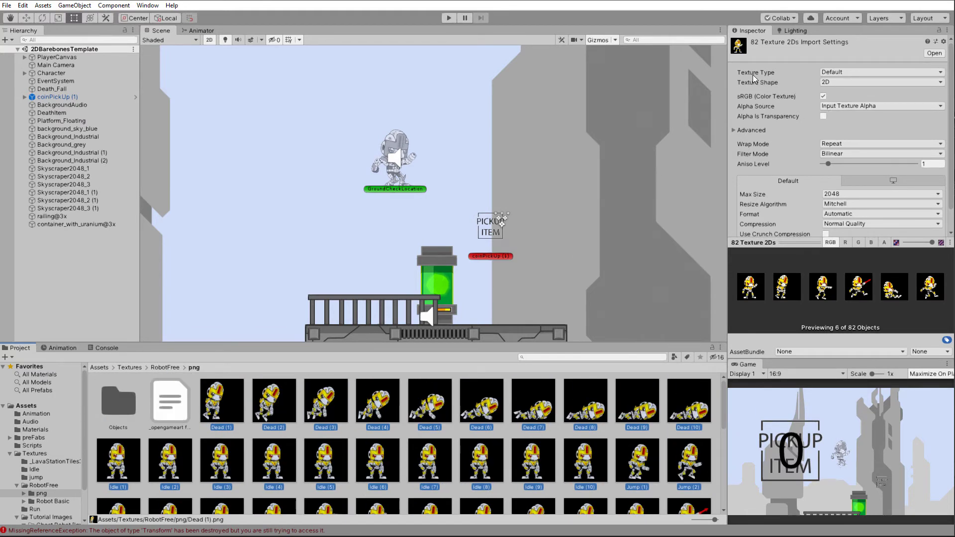
click(852, 74)
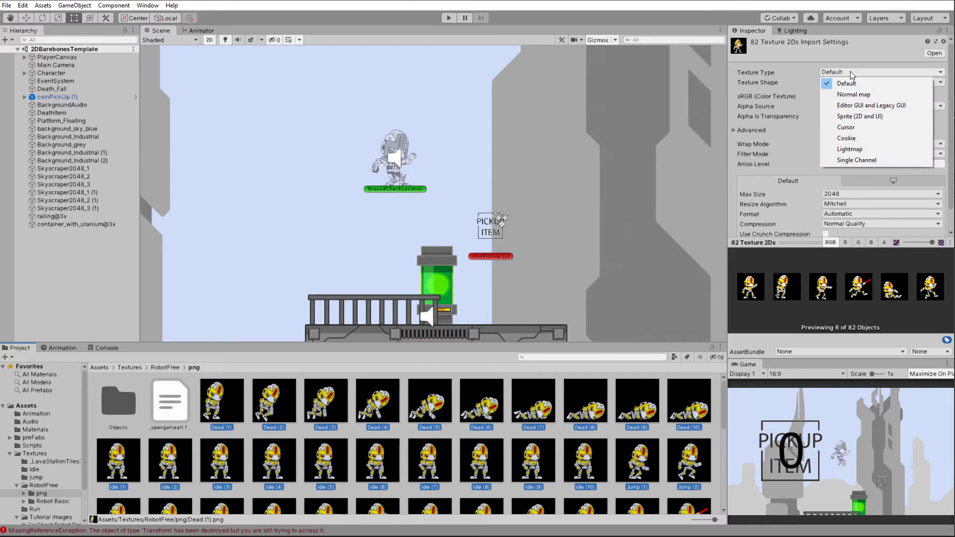
click(895, 118)
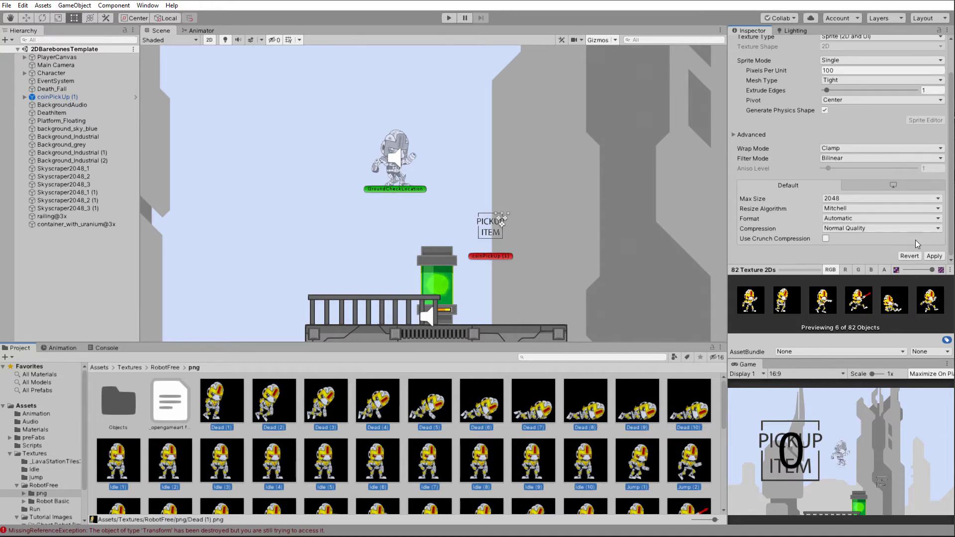
click(934, 256)
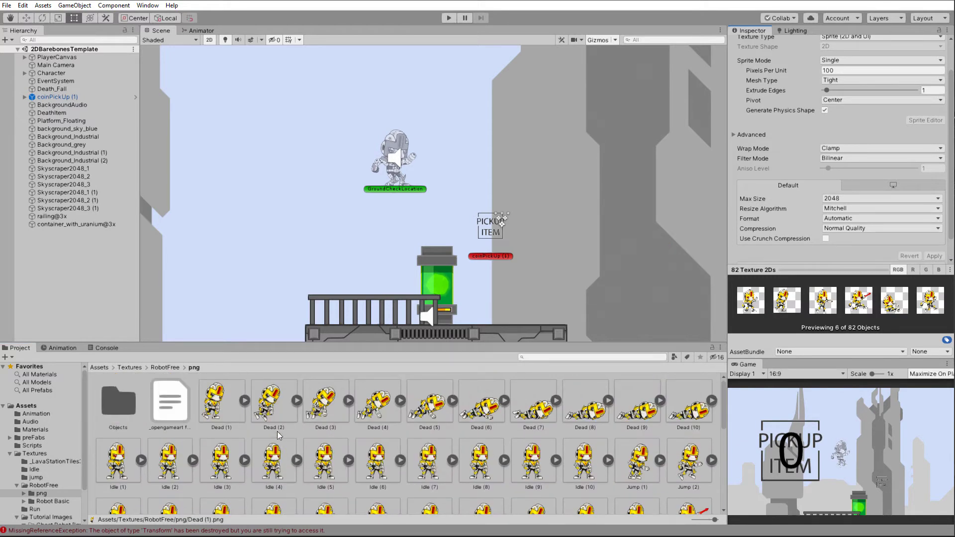
Inspect the sprite contained in the Dead (1) texture and browse the idle and jump images
click(244, 403)
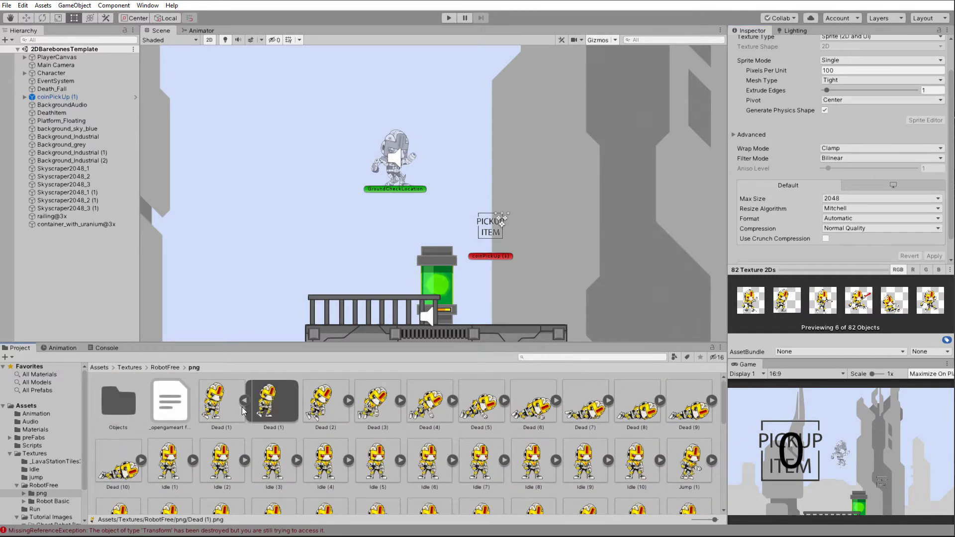
click(271, 405)
click(246, 403)
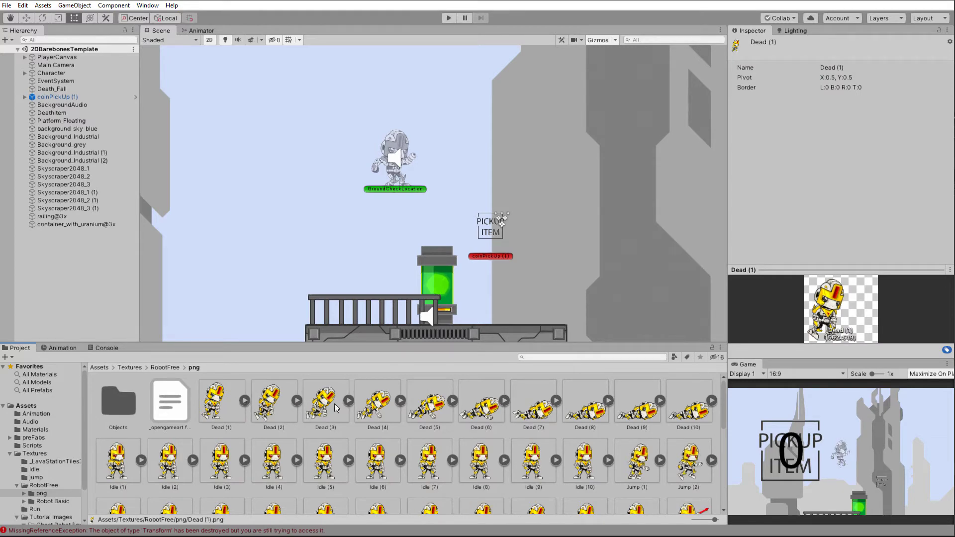
scroll(388, 424, down, 1)
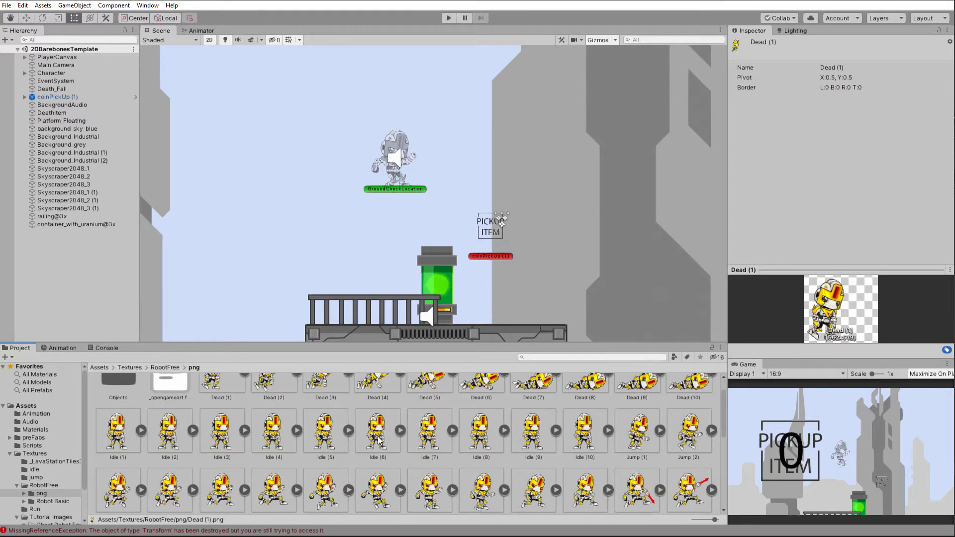
scroll(470, 439, down, 1)
scroll(400, 442, up, 1)
scroll(398, 443, up, 1)
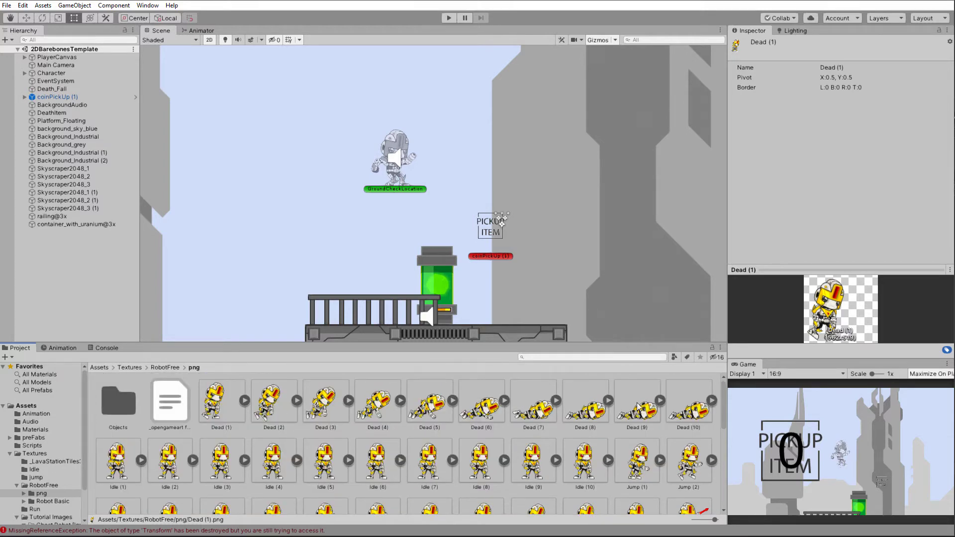
scroll(562, 425, down, 1)
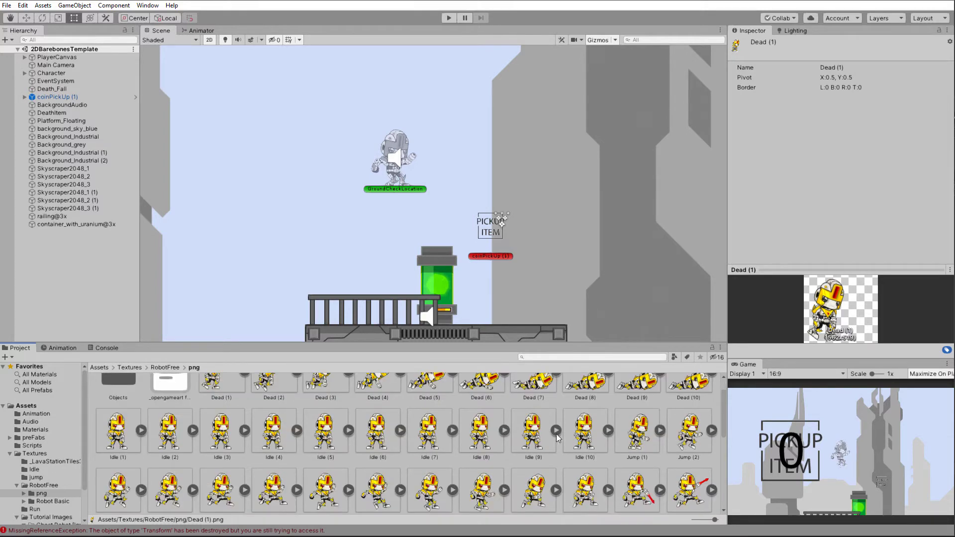
Expand the Idle (1) to Idle (7) textures to expose the sprites inside them
click(142, 431)
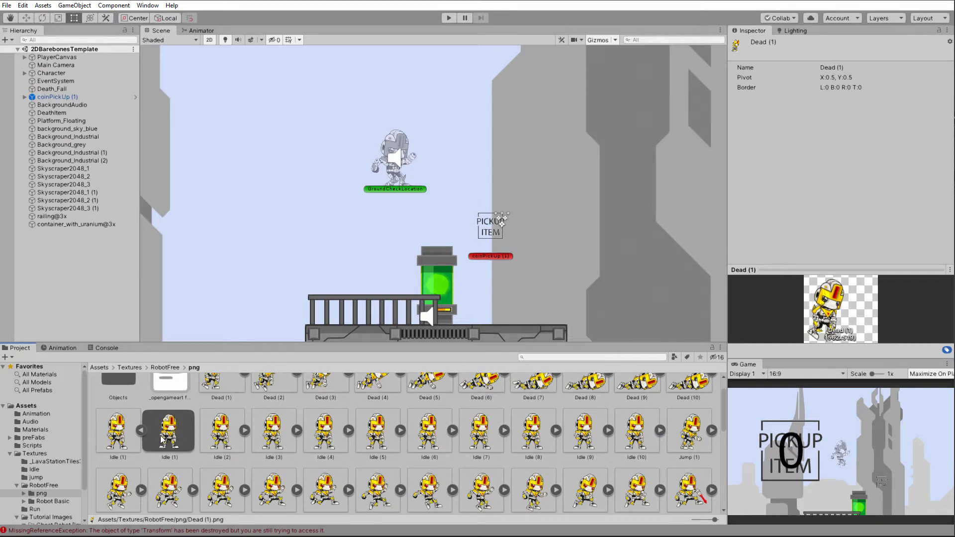
click(124, 438)
click(212, 429)
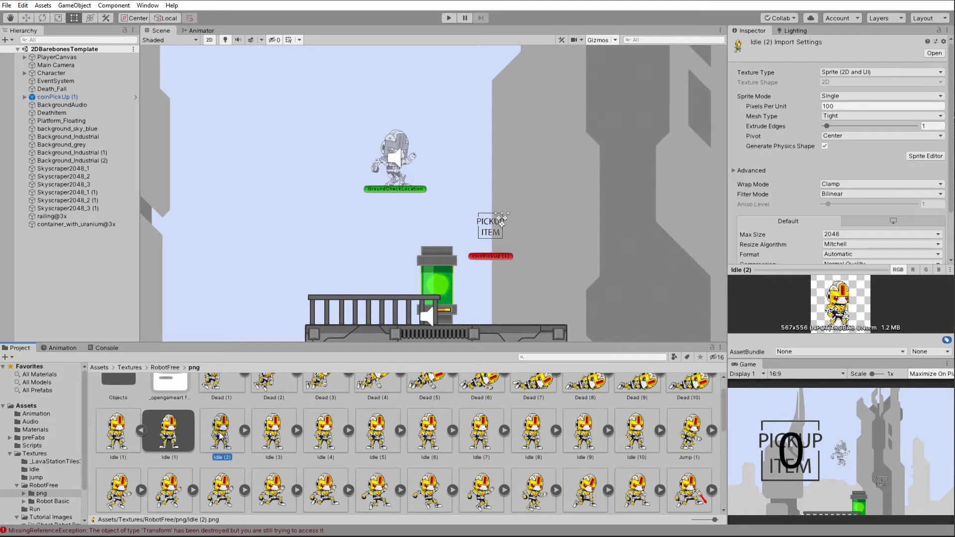
click(173, 431)
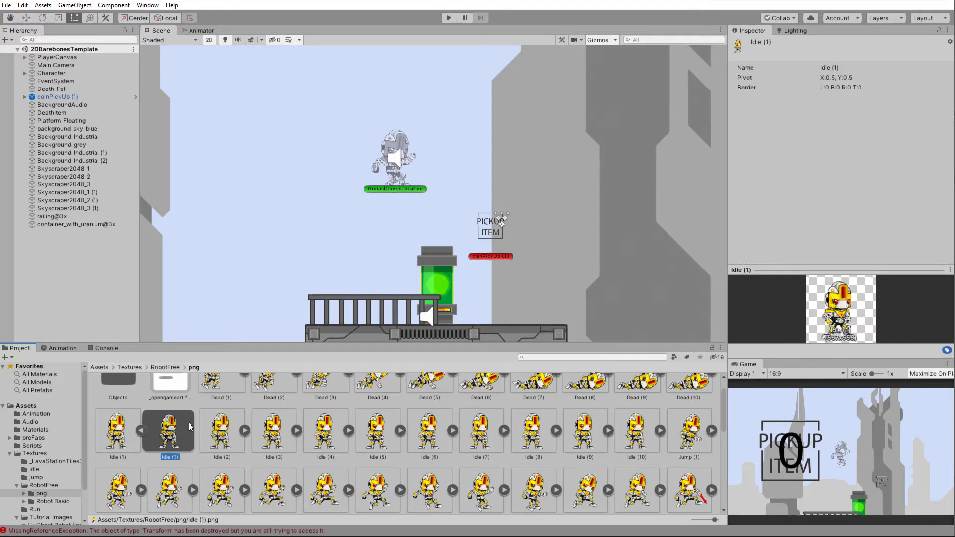
click(245, 431)
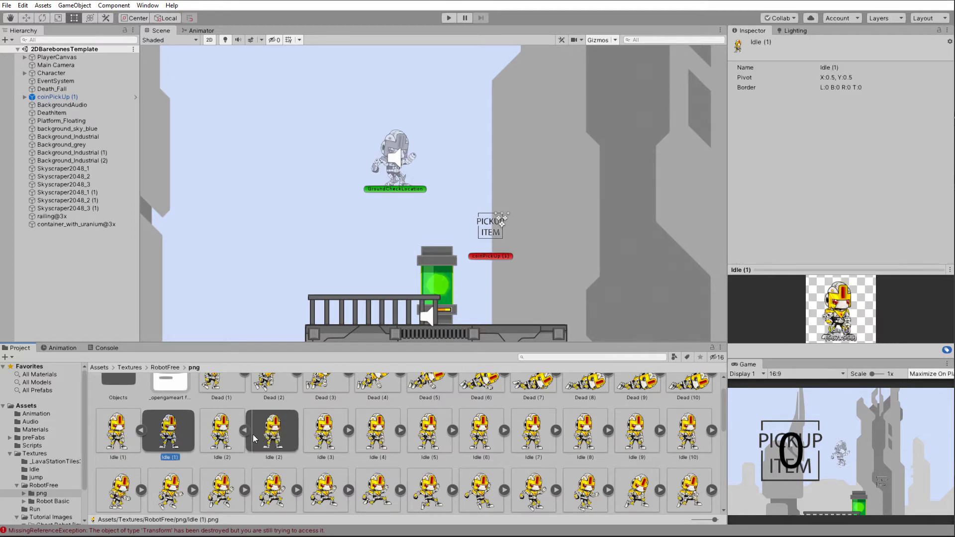
click(348, 430)
click(452, 431)
click(555, 431)
click(660, 430)
scroll(646, 438, down, 1)
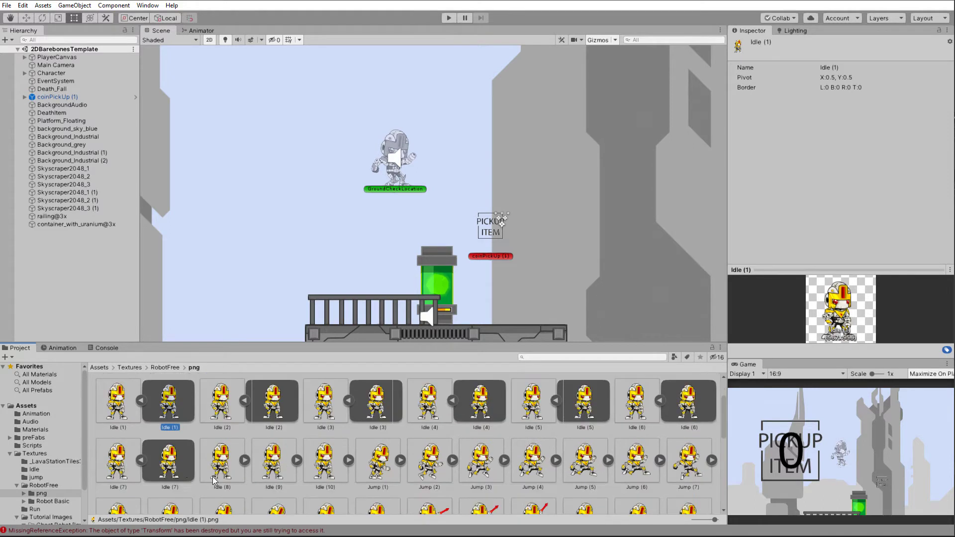
Select the sprites inside Idle (1) to Idle (7) and create a new animation from them
ctrl+click(269, 399)
ctrl+click(368, 414)
ctrl+click(470, 404)
ctrl+click(578, 406)
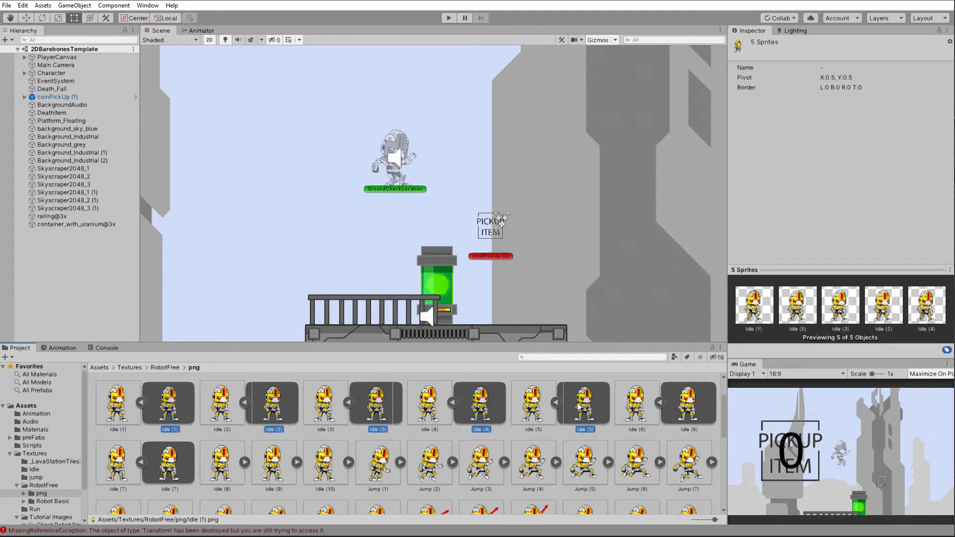
ctrl+click(684, 405)
ctrl+click(169, 463)
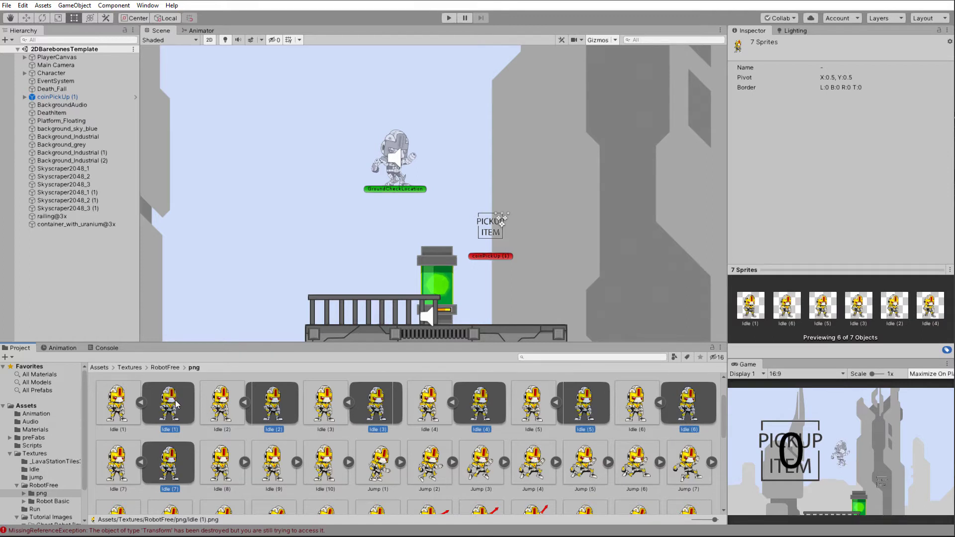
right_click(169, 404)
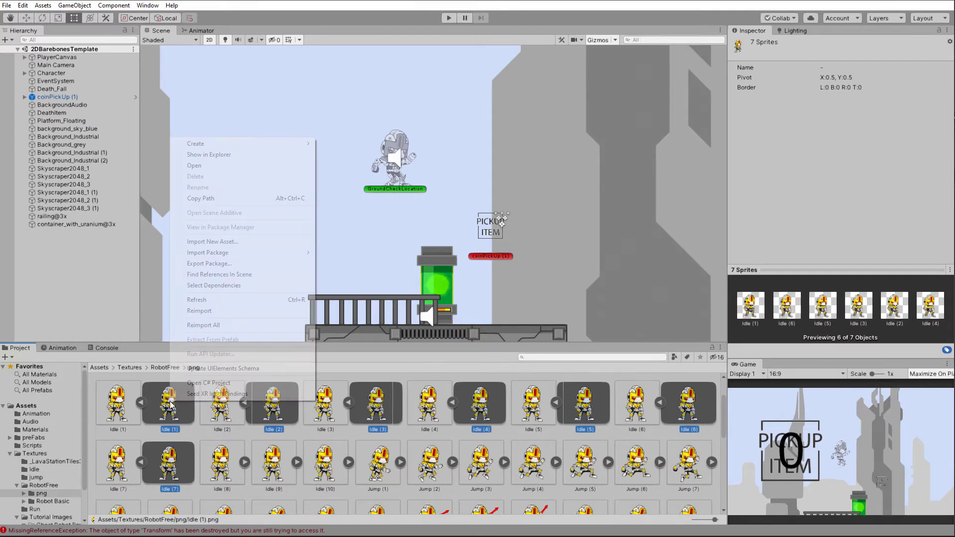
mouse_move(225, 146)
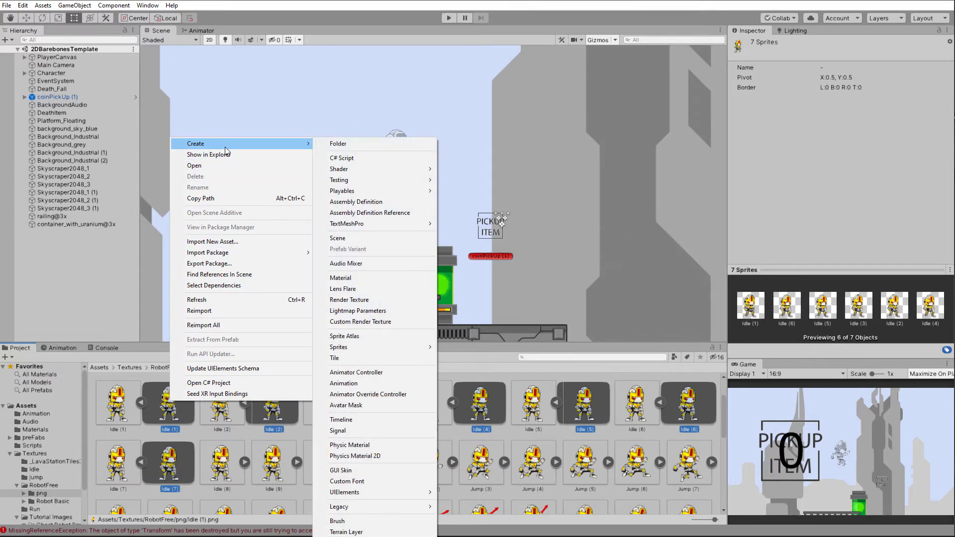
click(369, 383)
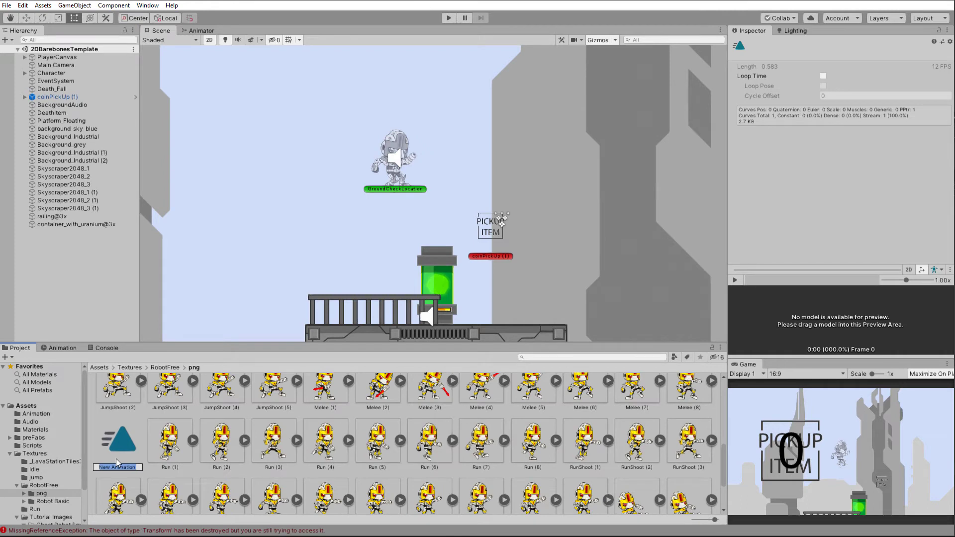
Name the new animation Character_Idle
text(Idle)
text(aracter)
text(_)
text(Idle)
key(Return)
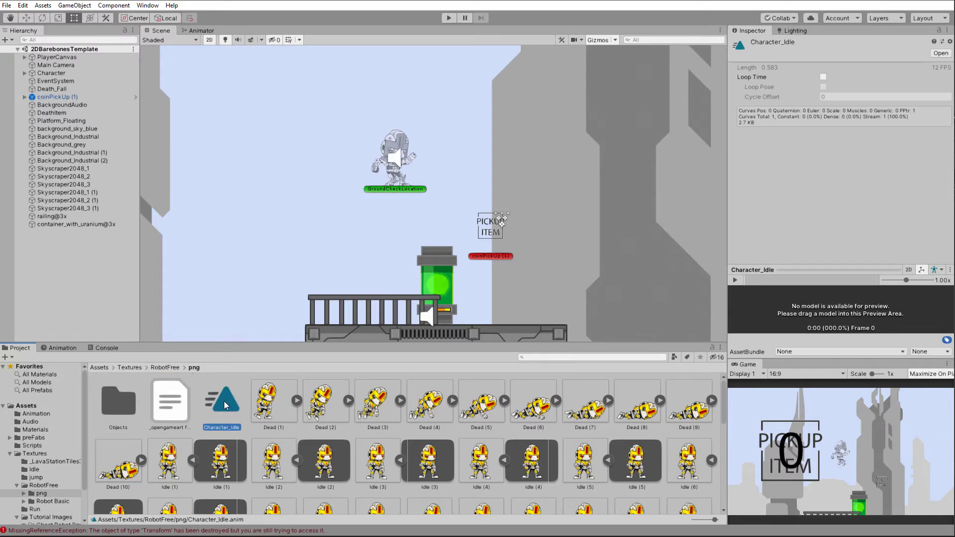
Expand the Run (1) to Run (8) textures to expose the sprites inside them
scroll(308, 436, down, 5)
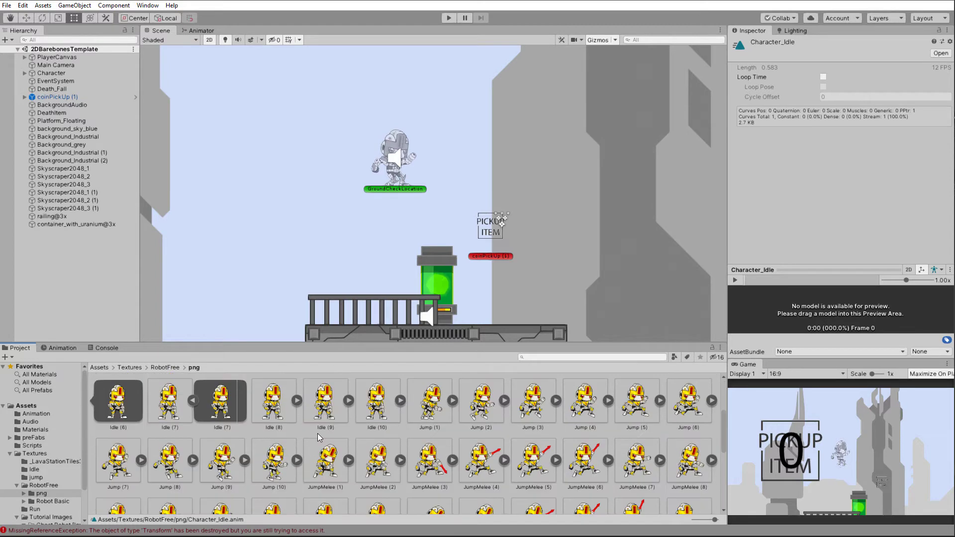
scroll(267, 438, down, 3)
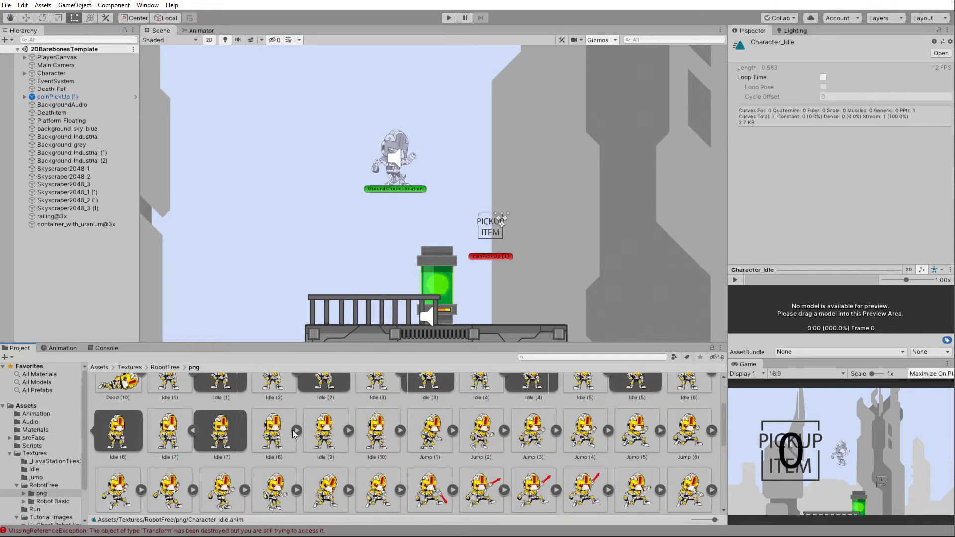
click(193, 460)
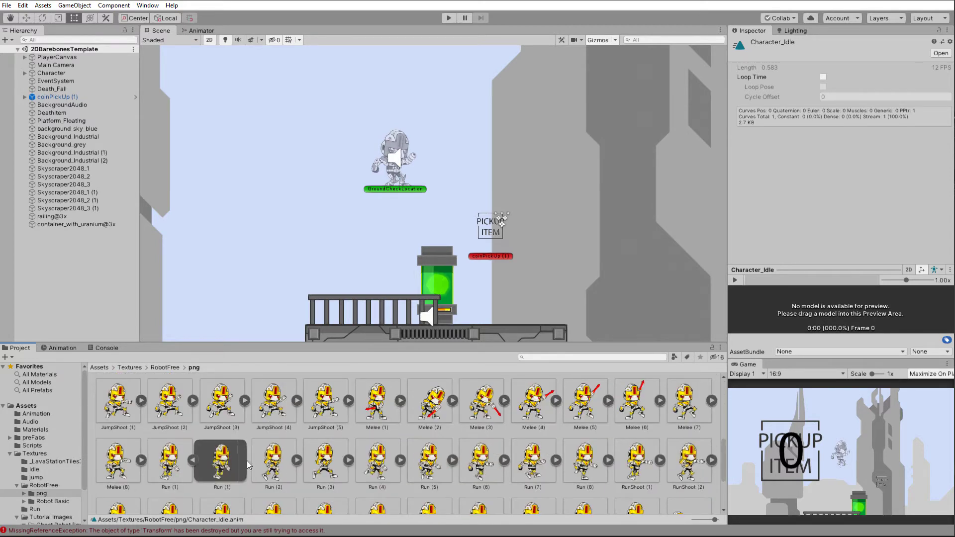
click(297, 460)
click(400, 460)
click(503, 460)
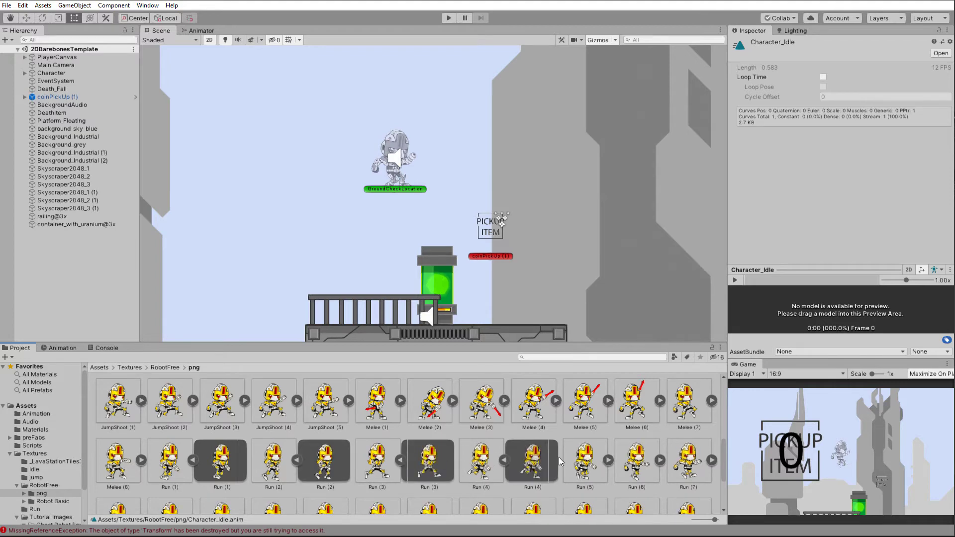
click(608, 460)
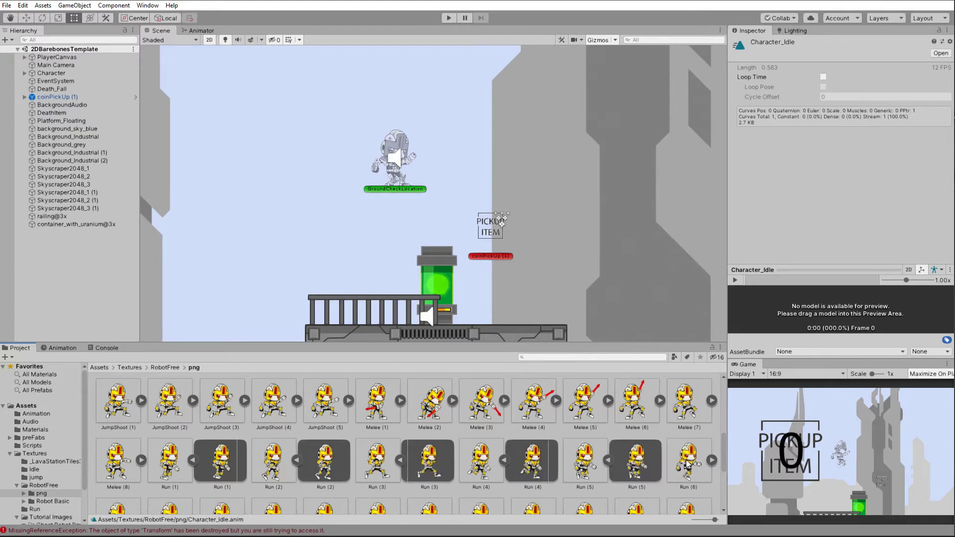
click(712, 461)
scroll(348, 463, down, 1)
click(193, 460)
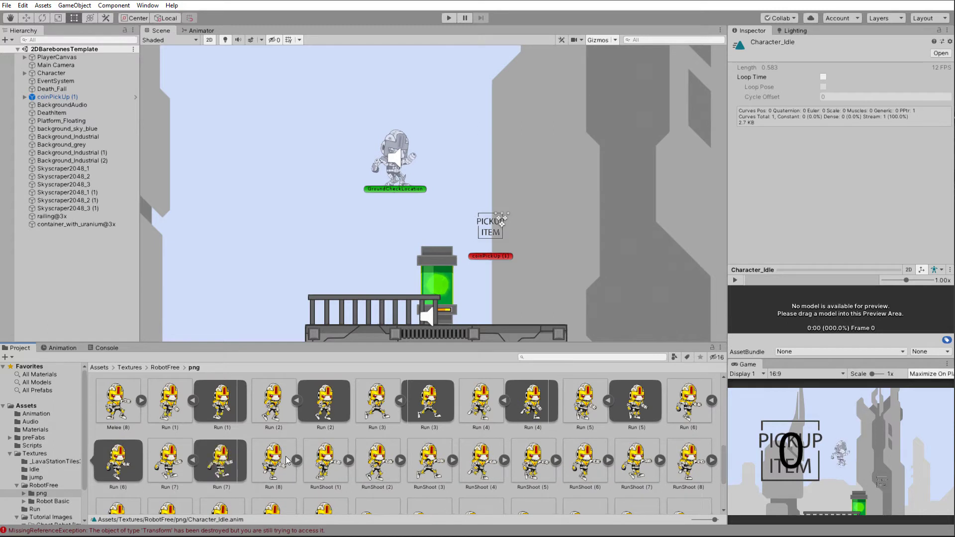
click(297, 460)
Create a new animation named Character_Run from the sprites inside Run (1) to Run (8)
click(217, 405)
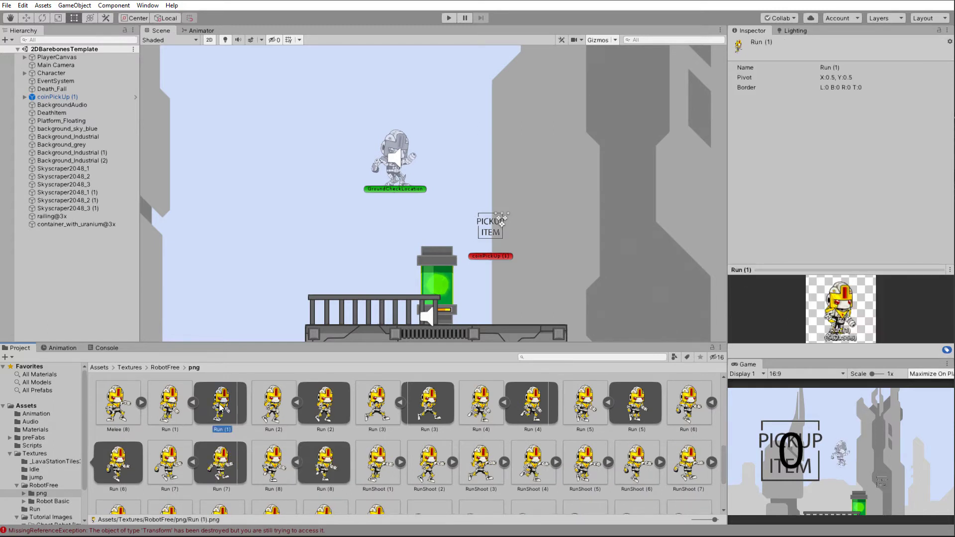
ctrl+click(325, 400)
ctrl+click(428, 400)
ctrl+click(532, 400)
ctrl+click(636, 400)
ctrl+click(221, 462)
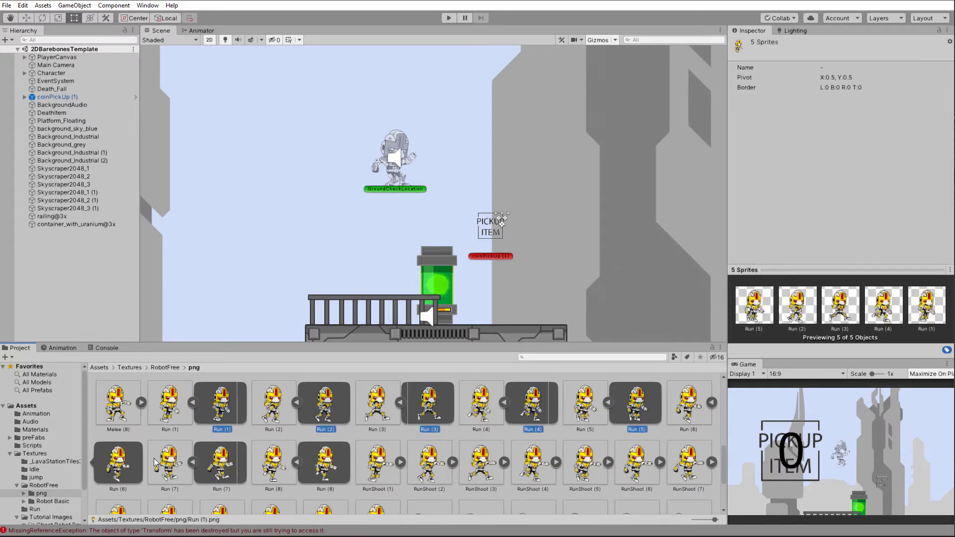
ctrl+click(117, 462)
ctrl+click(324, 462)
right_click(313, 462)
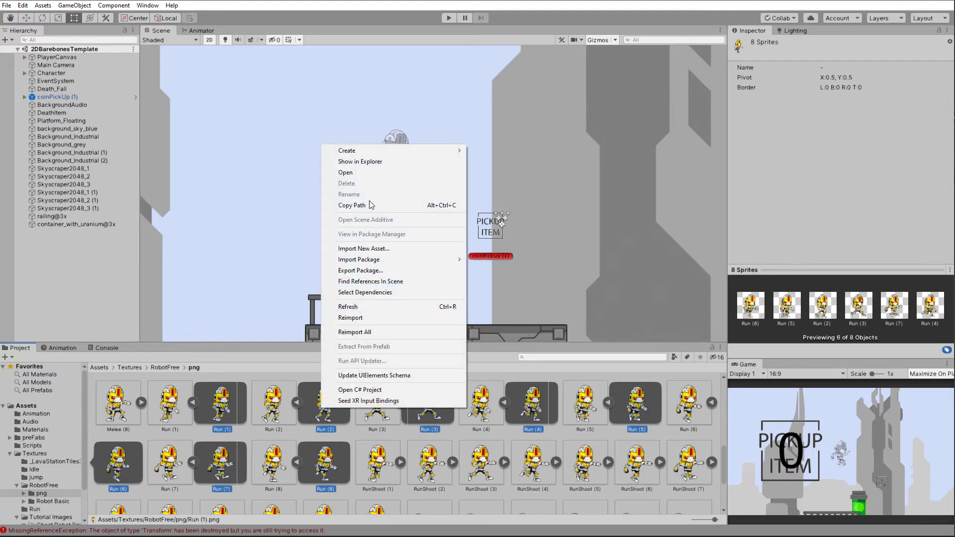
mouse_move(376, 151)
click(495, 390)
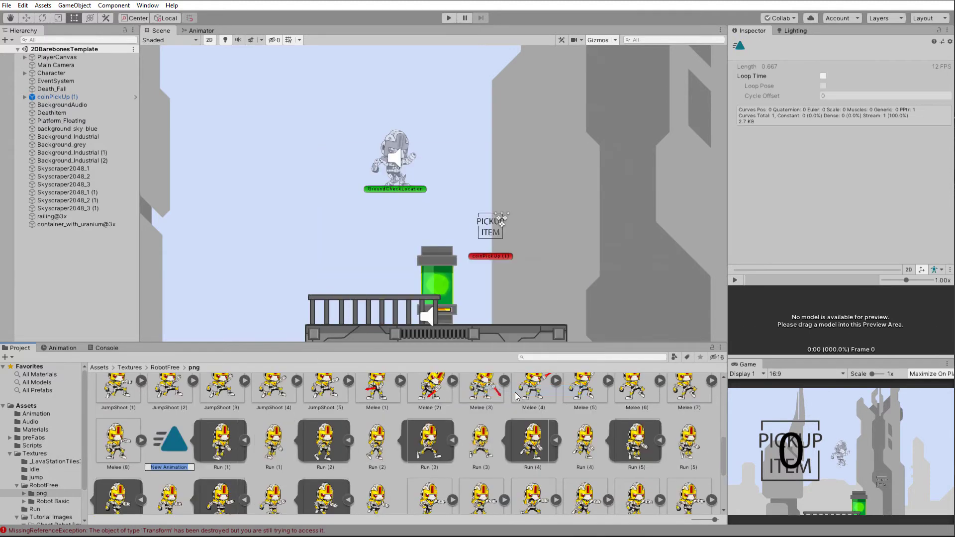
text(Character_Run)
key(Return)
Expand the Jump (1) to Jump (10) textures to expose the sprites inside them
scroll(348, 417, down, 3)
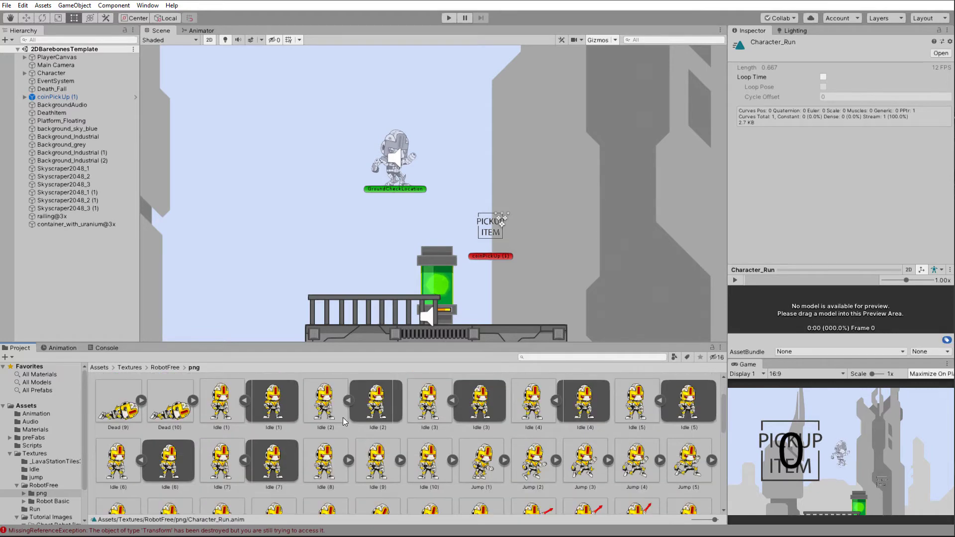
scroll(367, 423, up, 1)
scroll(367, 432, down, 1)
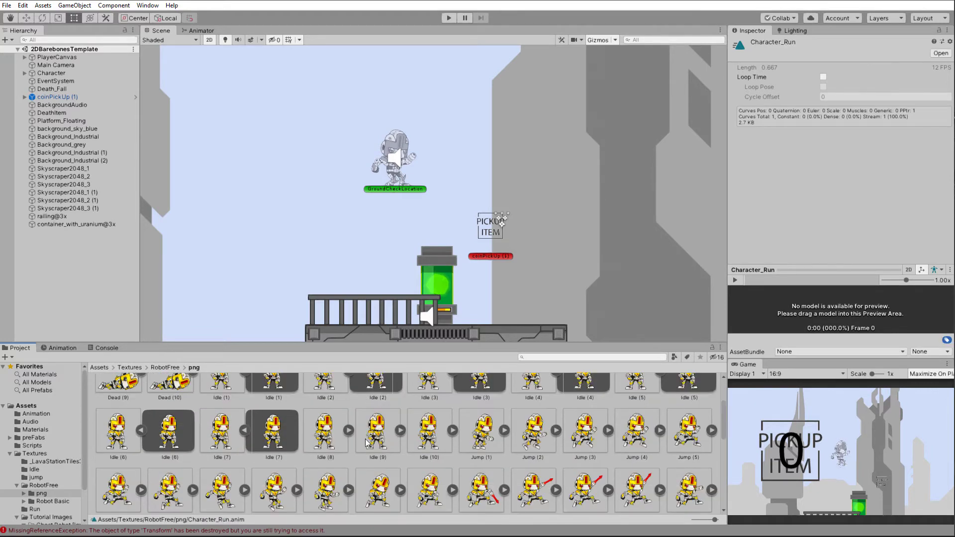
scroll(371, 444, down, 1)
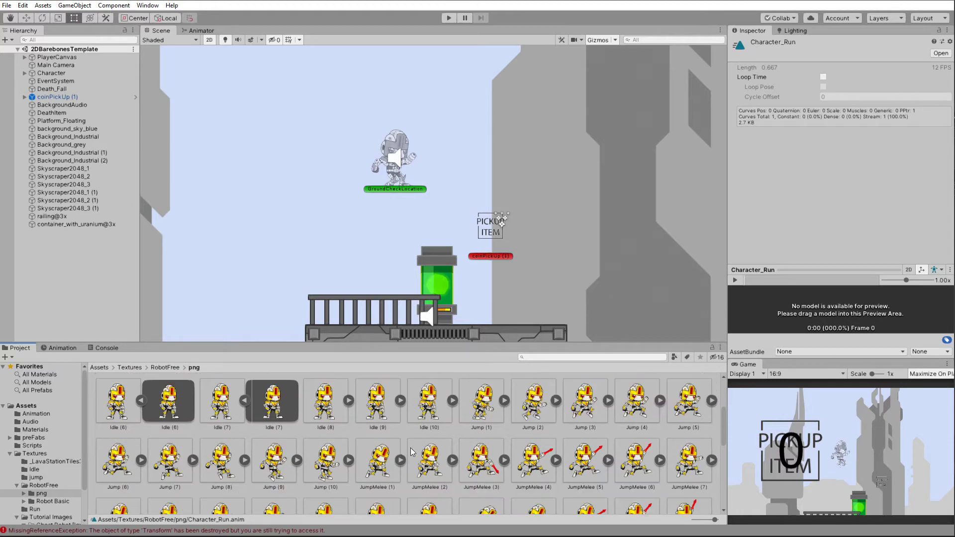
scroll(411, 446, down, 1)
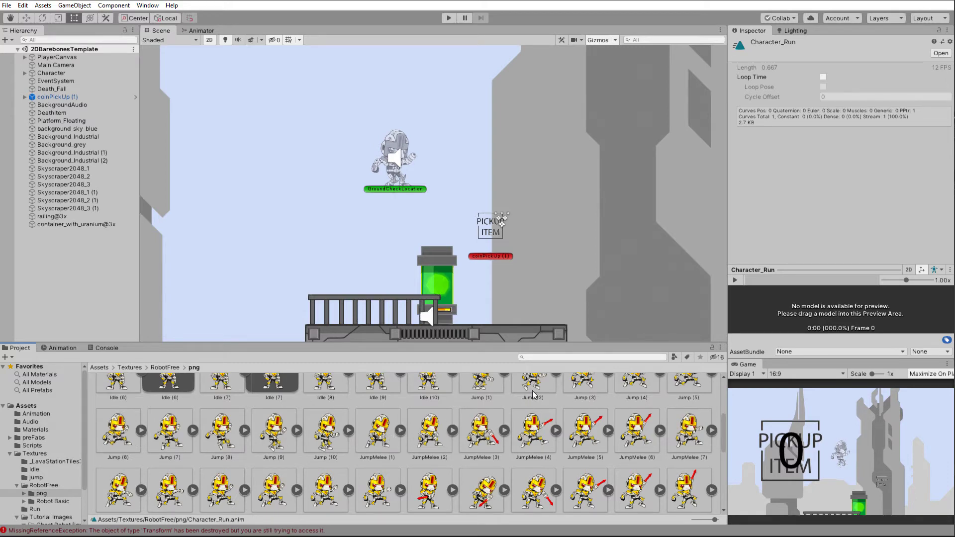
scroll(535, 396, up, 1)
click(491, 414)
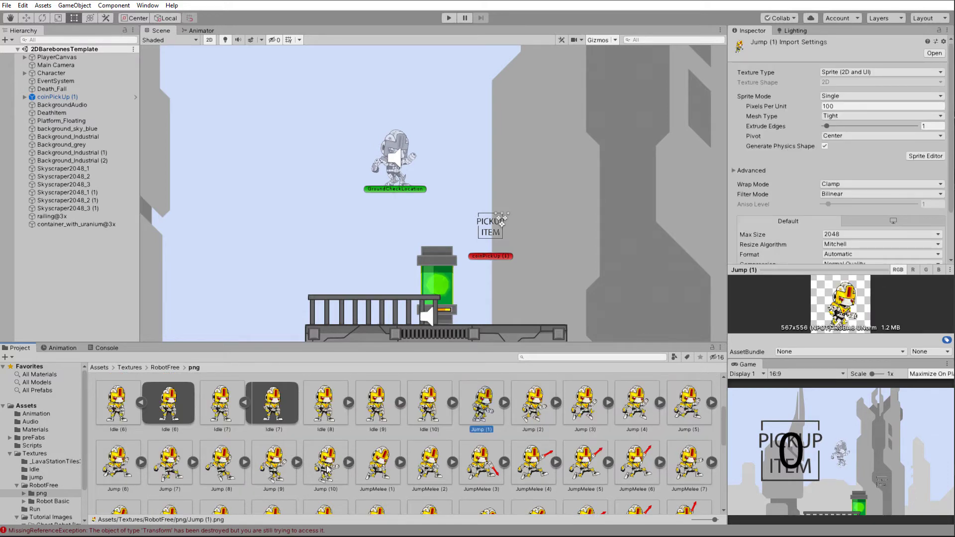
click(504, 402)
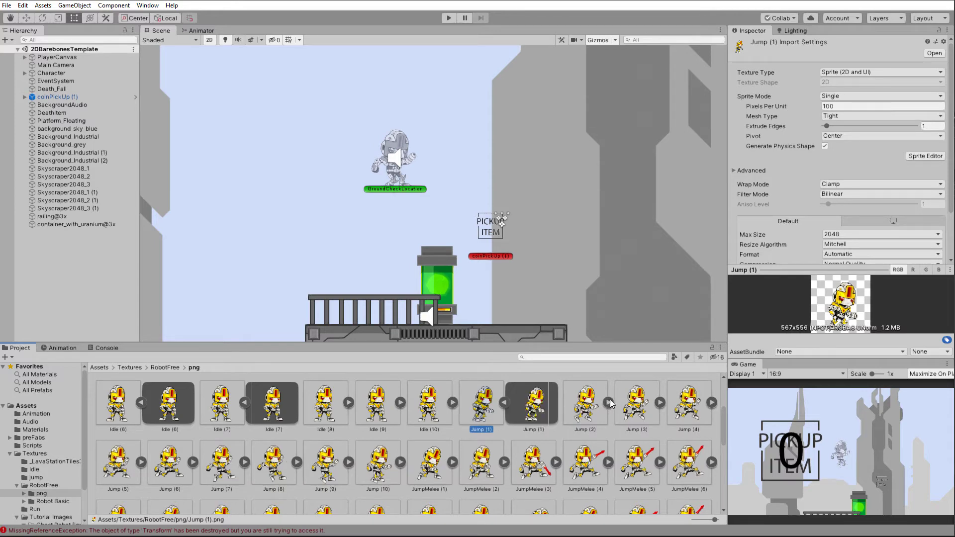
click(610, 403)
click(712, 402)
click(192, 462)
click(297, 462)
scroll(296, 462, down, 1)
click(400, 434)
scroll(401, 435, down, 1)
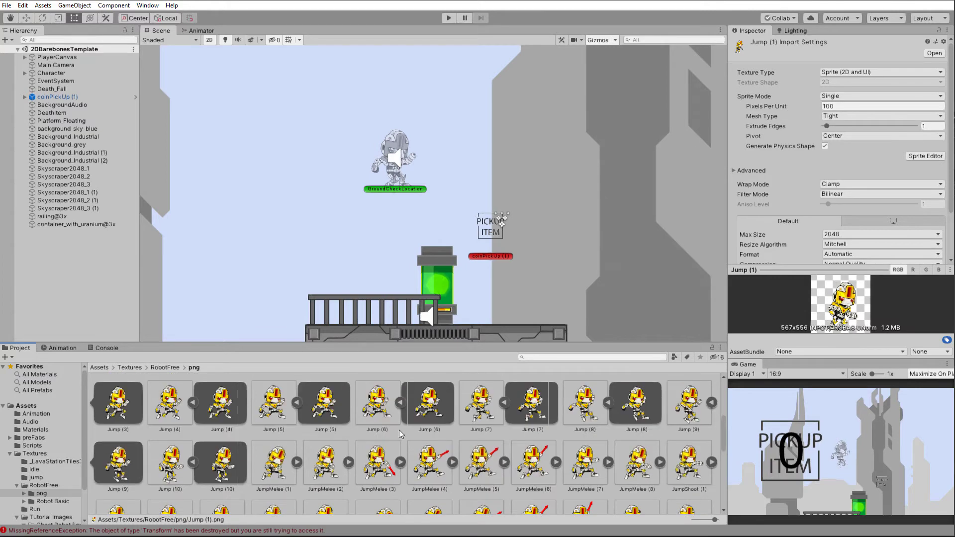
Create a new animation named Character_JumpUp from the sprites inside Jump (1), Jump (2) and Jump (3)
drag(401, 343, 401, 311)
scroll(321, 388, up, 1)
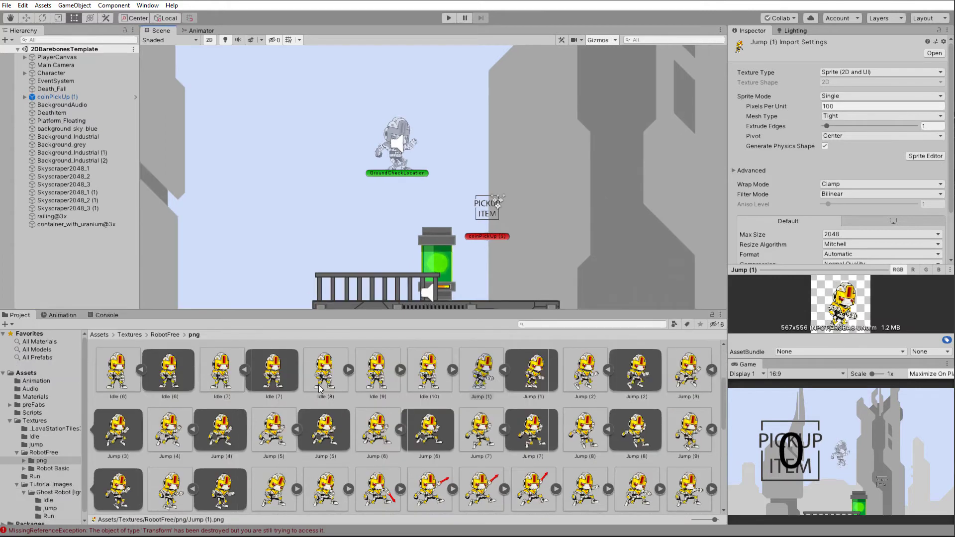
click(538, 372)
ctrl+click(630, 377)
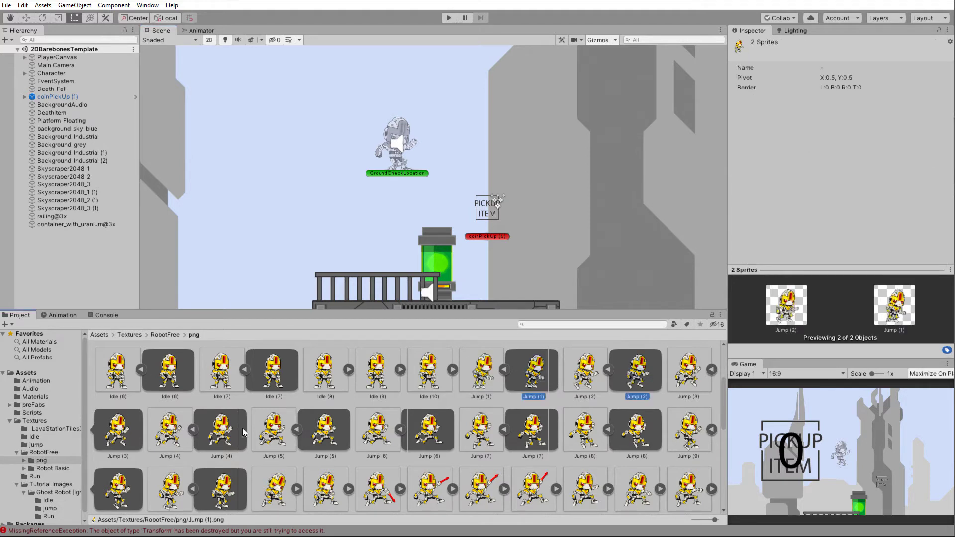
ctrl+click(126, 430)
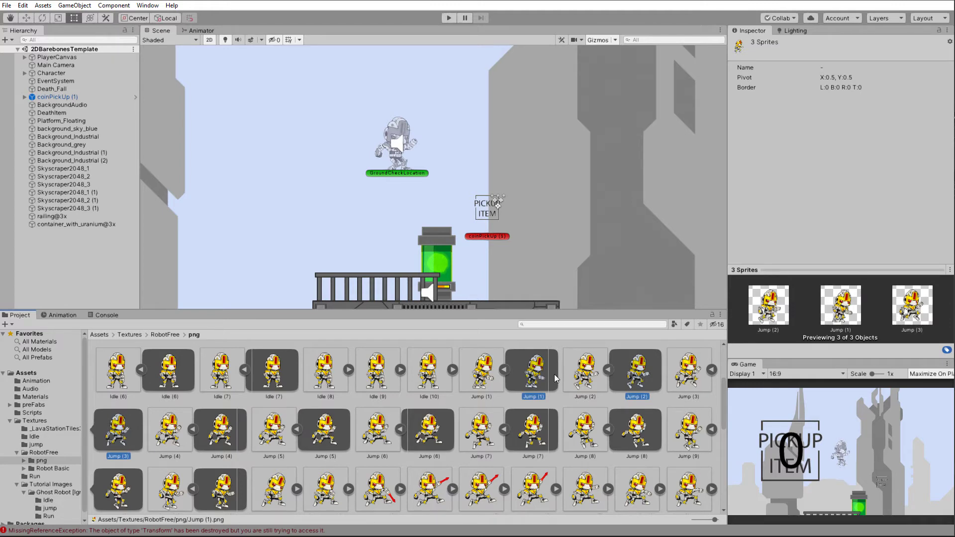
right_click(535, 374)
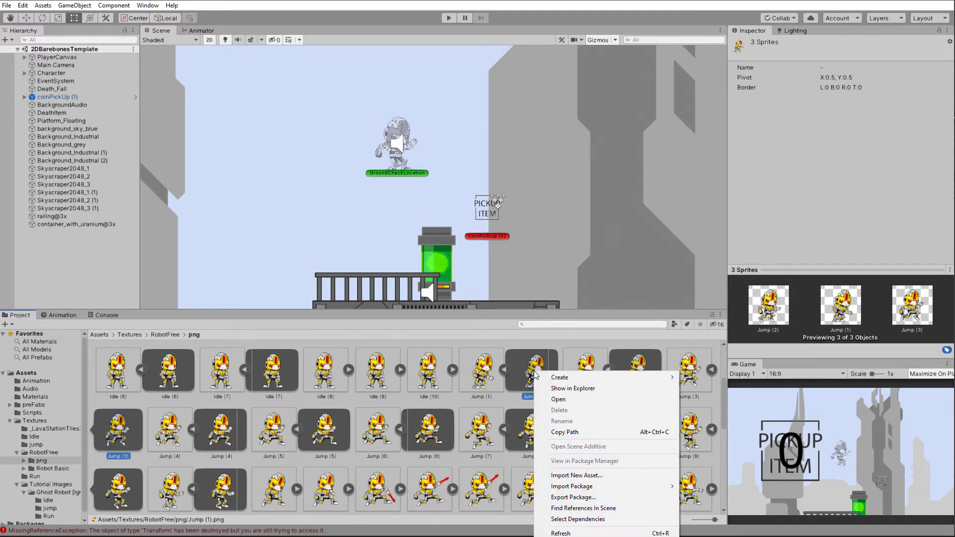
mouse_move(667, 377)
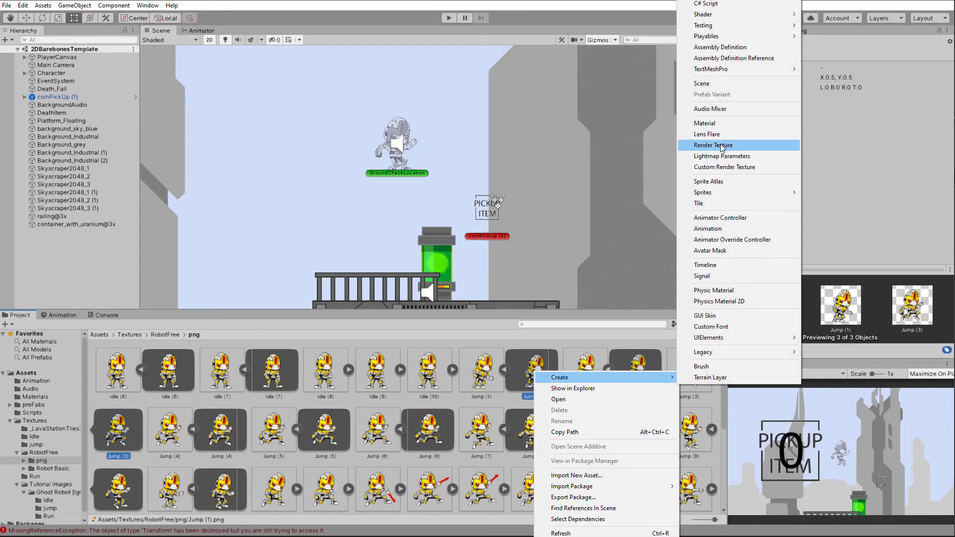
click(704, 228)
text(Character_)
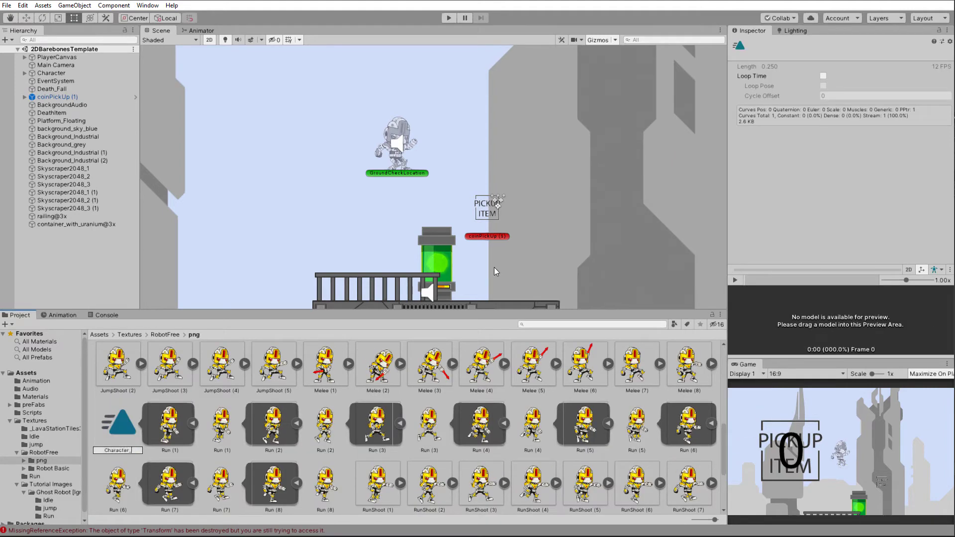
text(JumpUp)
key(Return)
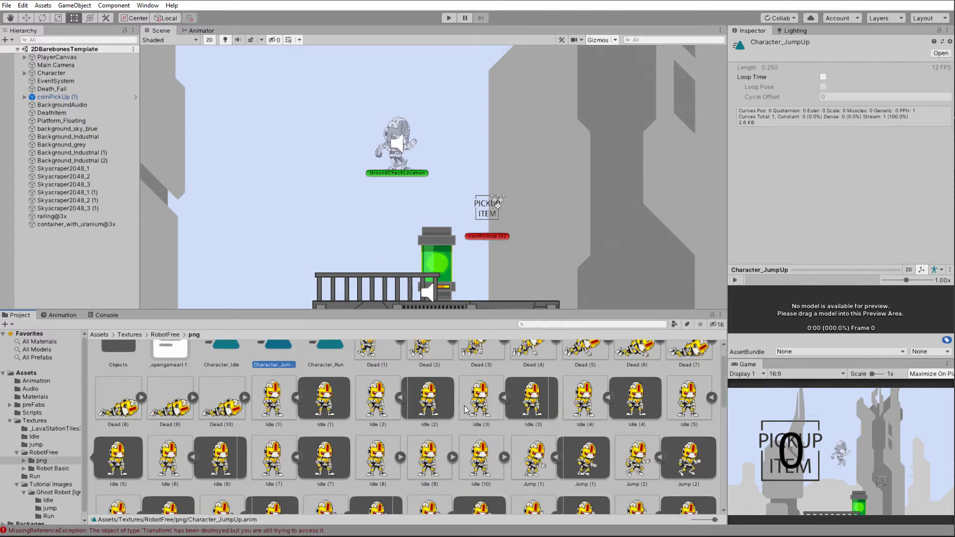
Create a new animation named Character_JumpApex from the sprites inside Jump (4), Jump (5) and Jump (6)
scroll(467, 415, down, 5)
scroll(527, 413, up, 3)
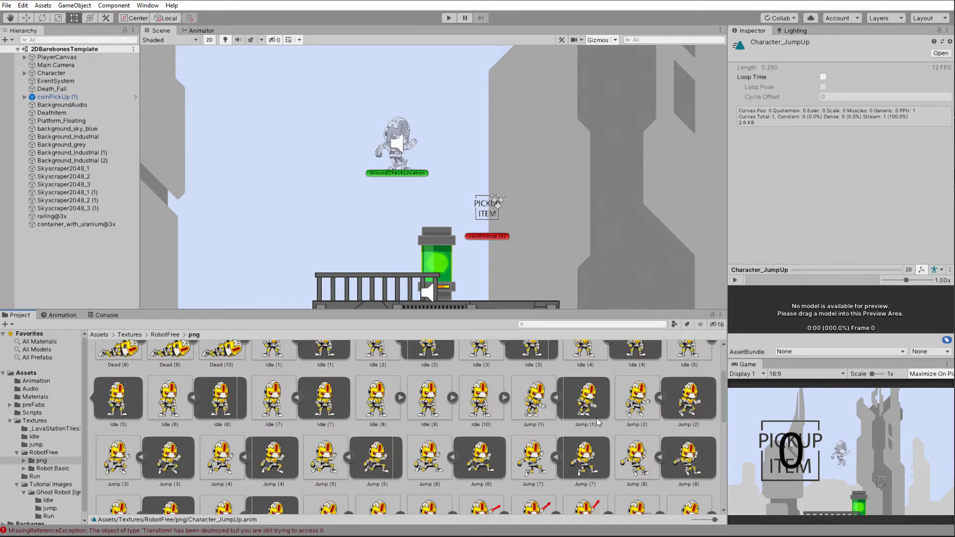
click(281, 458)
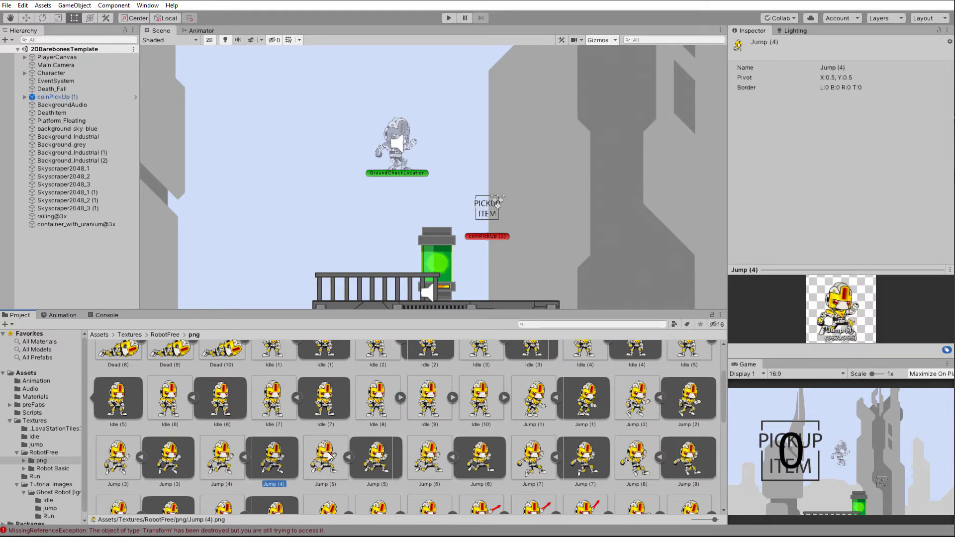
ctrl+click(381, 460)
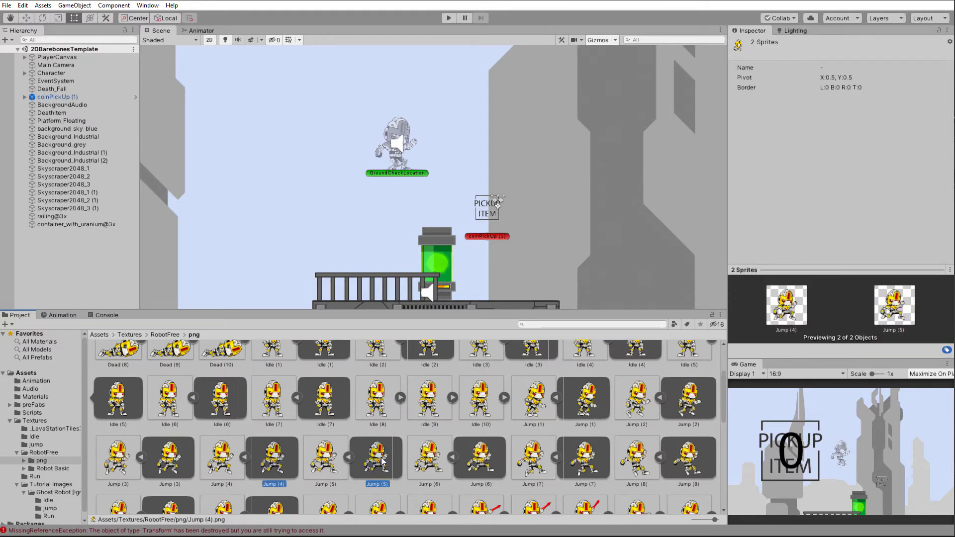
ctrl+click(485, 457)
scroll(565, 443, down, 1)
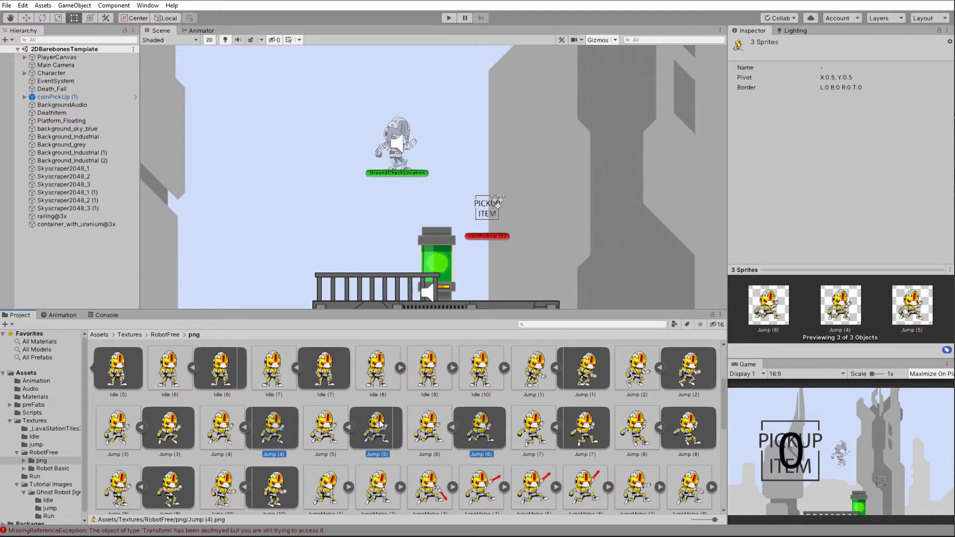
right_click(380, 424)
mouse_move(425, 165)
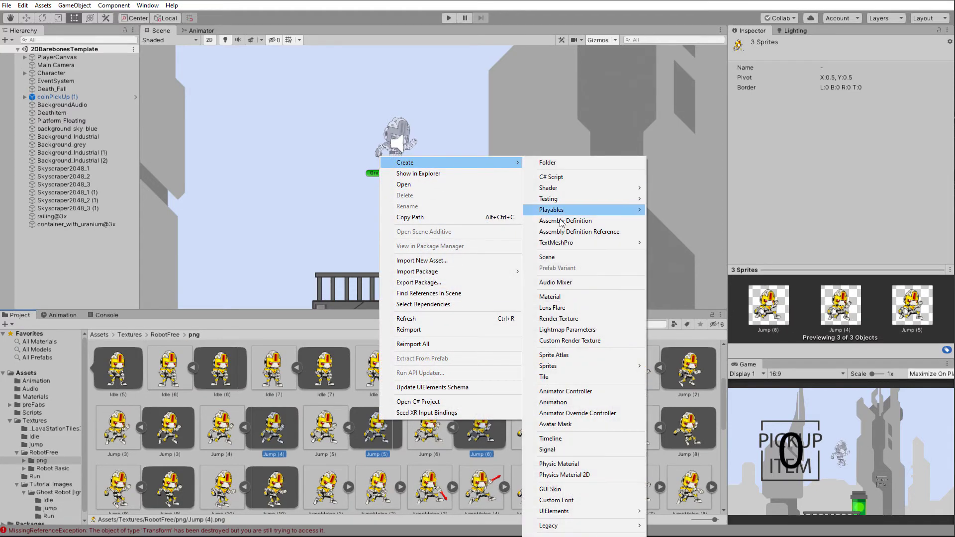
click(553, 402)
text(Character_JumpA)
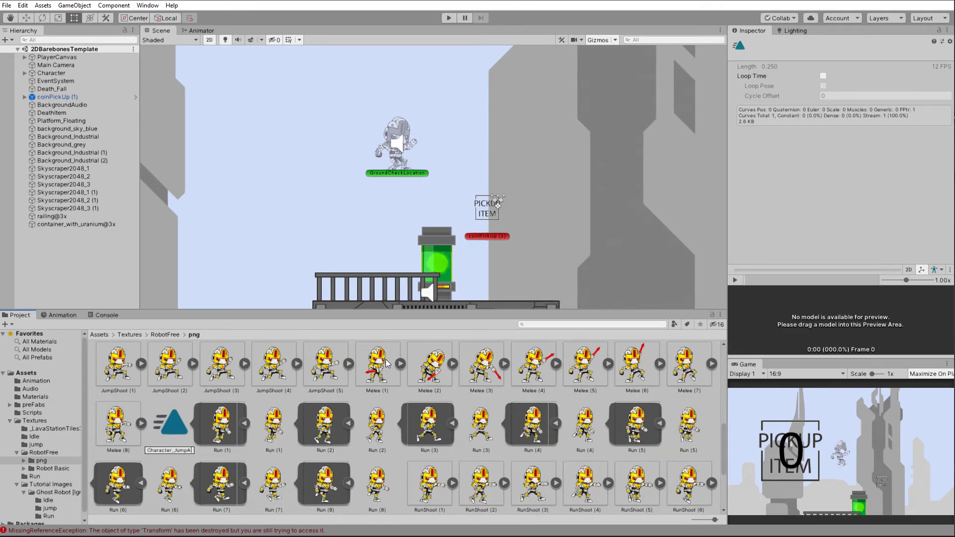
text(pex)
key(Return)
Create a new animation named Character_JumpFall from the sprites inside Jump (7), Jump (8) and Jump (9)
scroll(349, 430, down, 3)
click(612, 414)
ctrl+click(134, 465)
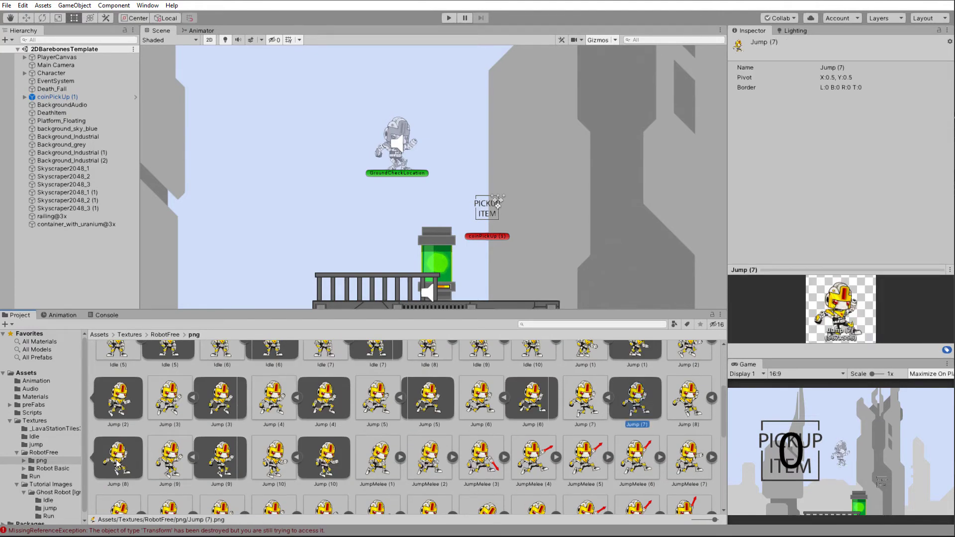
ctrl+click(221, 458)
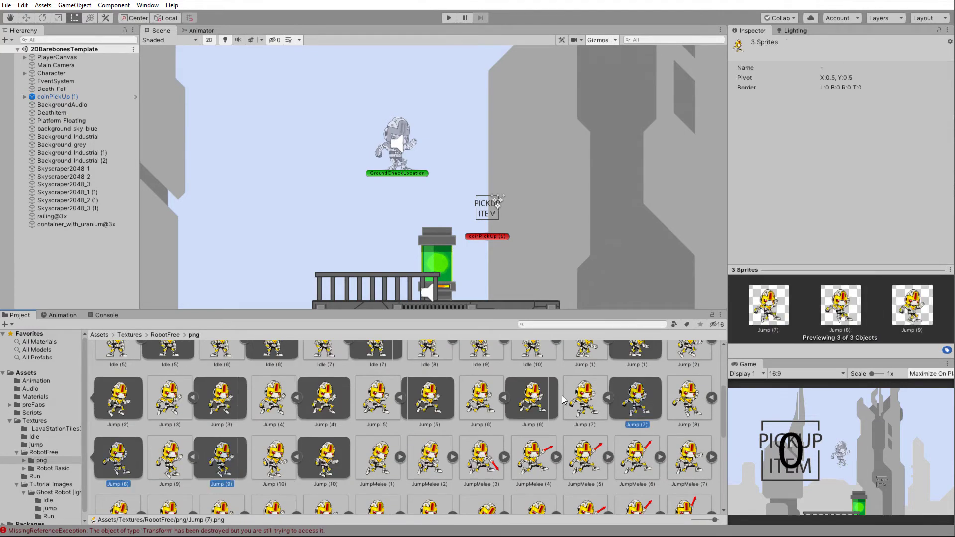
right_click(629, 407)
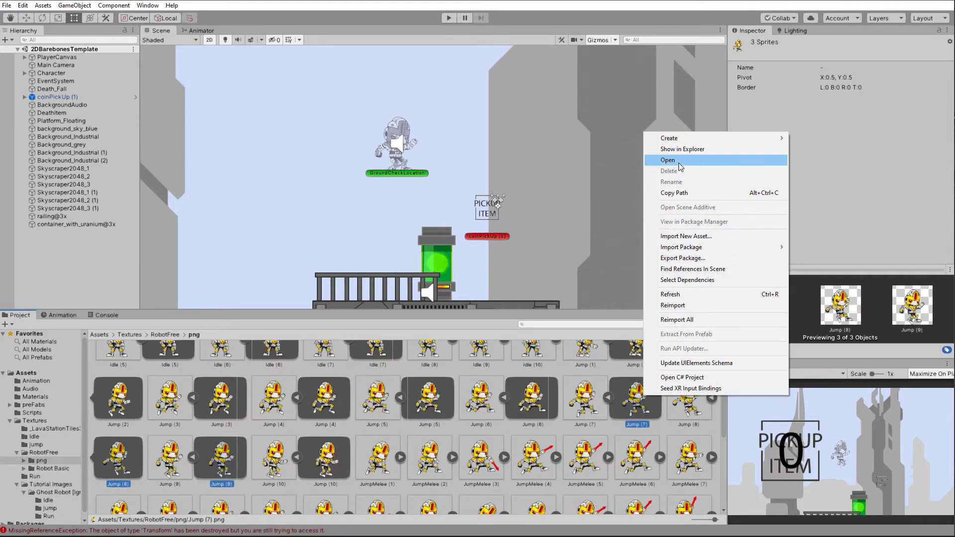
mouse_move(687, 141)
click(817, 377)
text(Character_Ju)
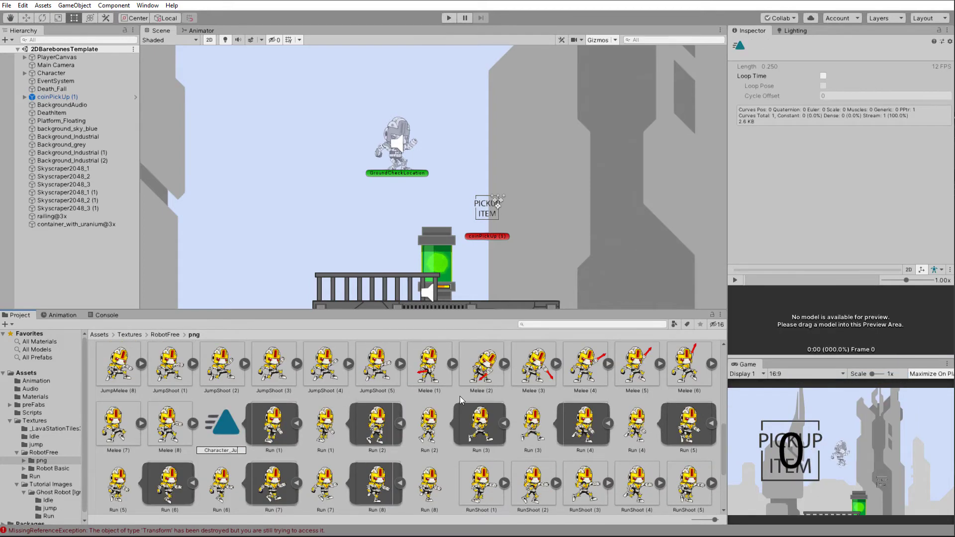
text(mpFall)
key(Return)
scroll(395, 425, down, 3)
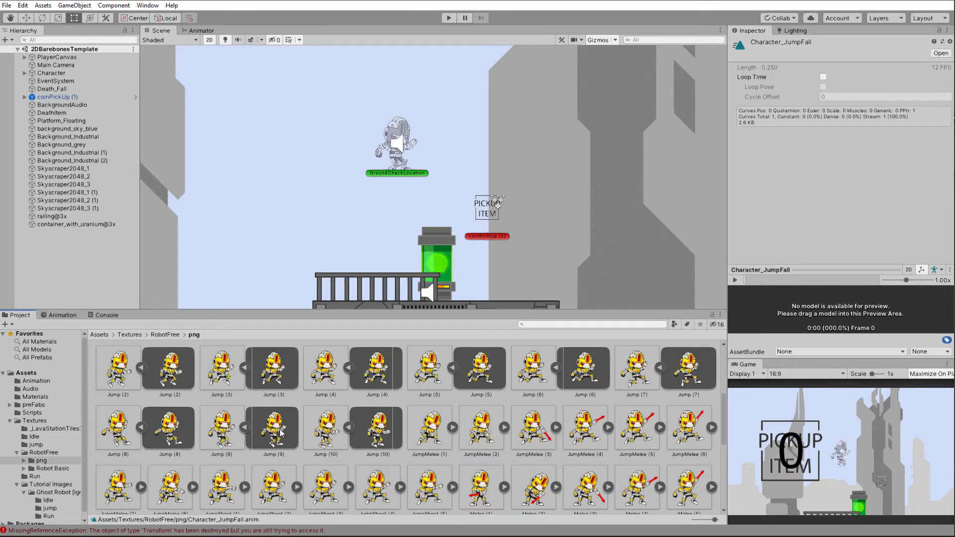
Create a new animation named Character_JumpLand from the sprites inside Jump (9) and Jump (10)
click(278, 427)
ctrl+click(372, 429)
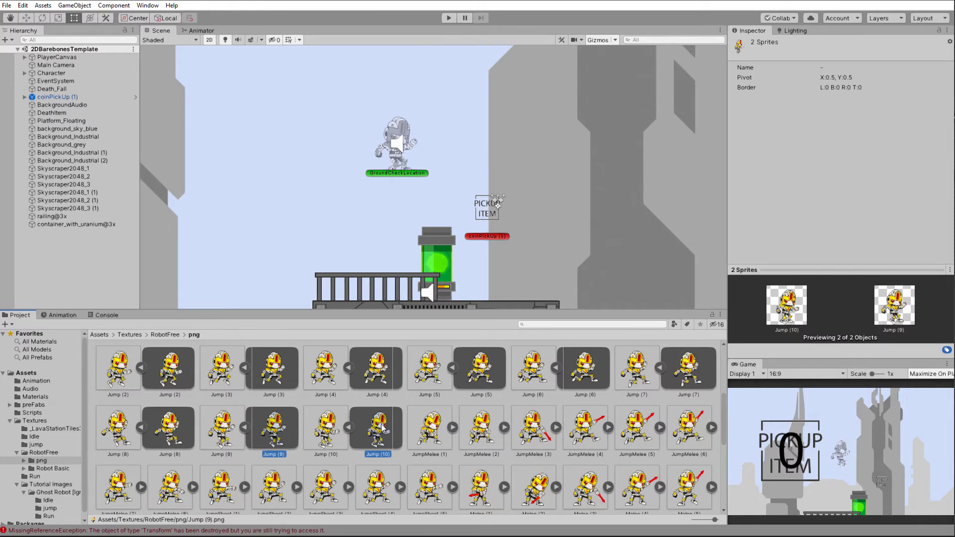
right_click(372, 429)
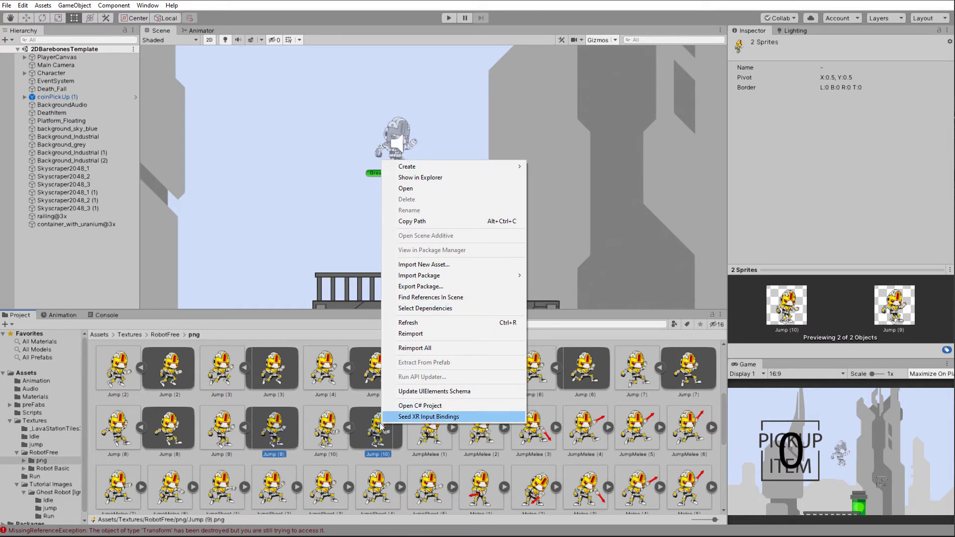
mouse_move(442, 167)
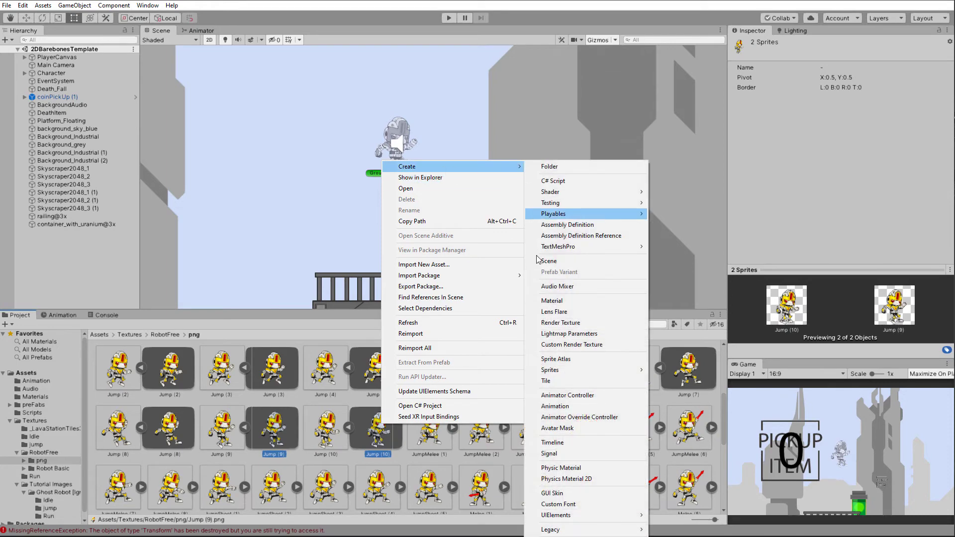
click(562, 406)
text(Character_Jump)
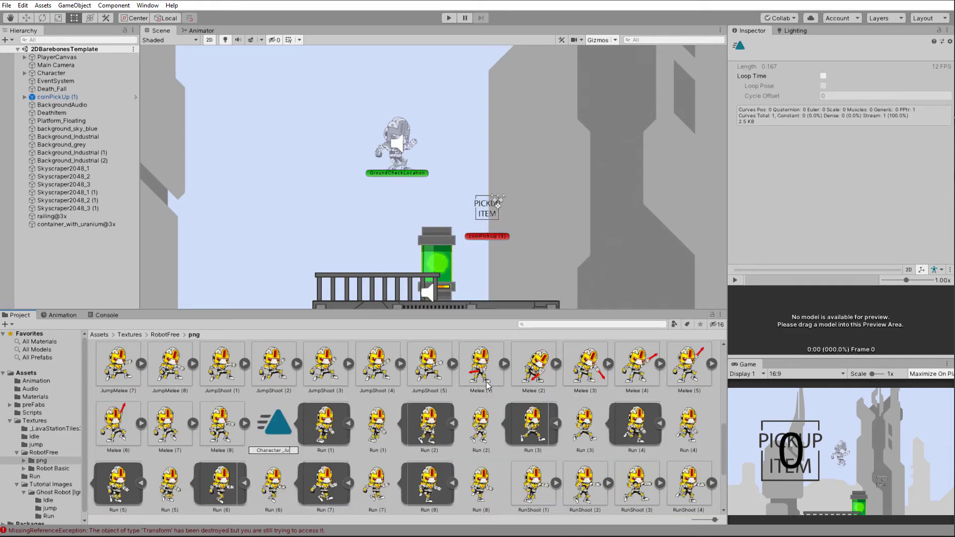
text(Land)
key(Return)
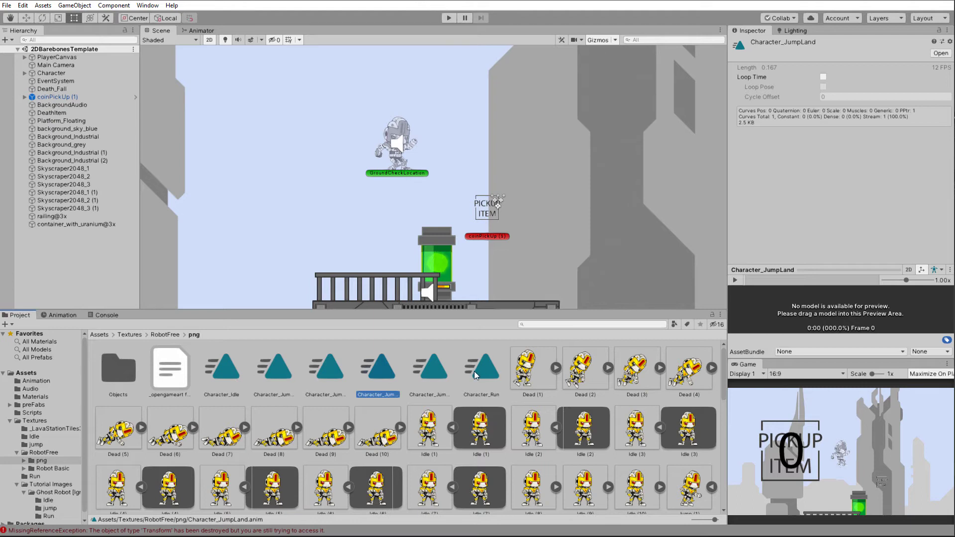
Enable Loop Time on the Character_Idle and Character_Run animation clips
click(229, 368)
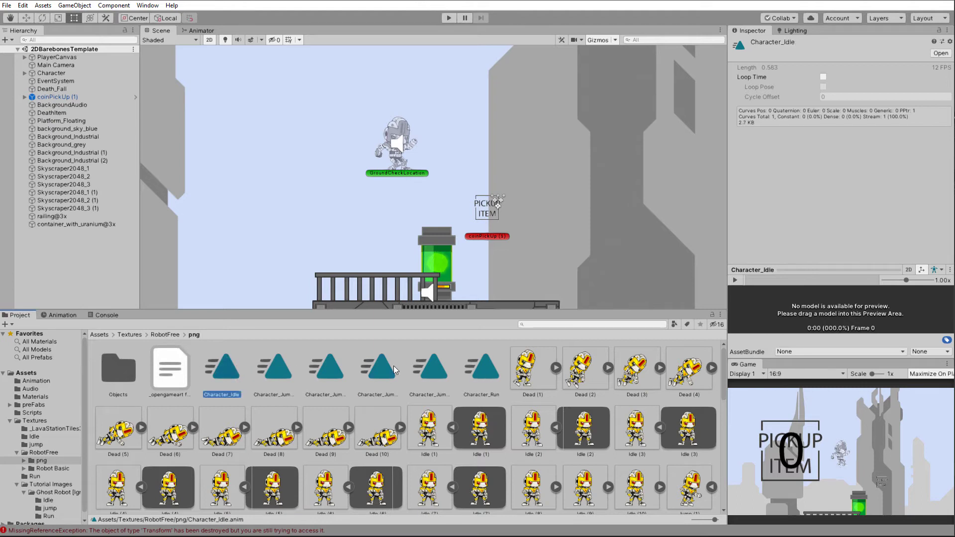
shift+click(488, 368)
click(243, 371)
click(823, 77)
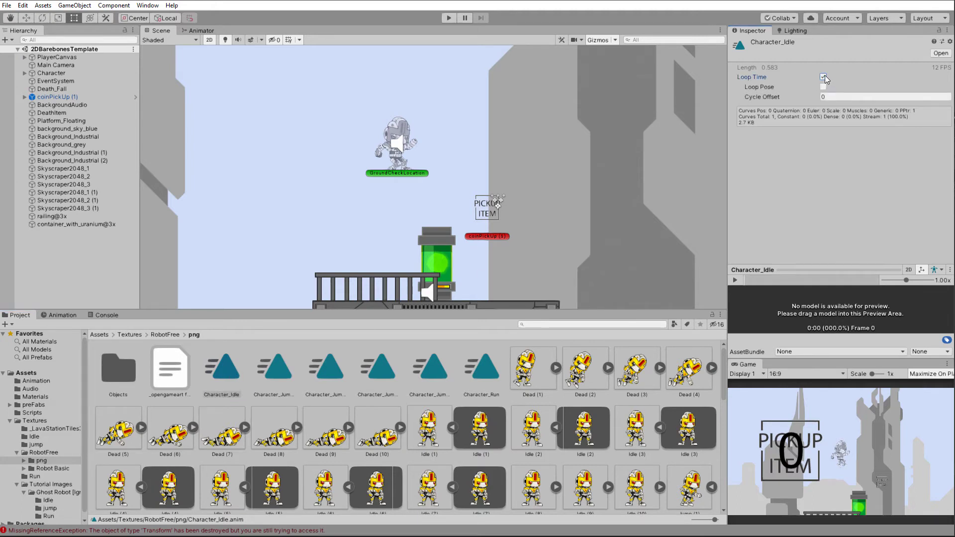
click(323, 369)
click(377, 366)
click(423, 366)
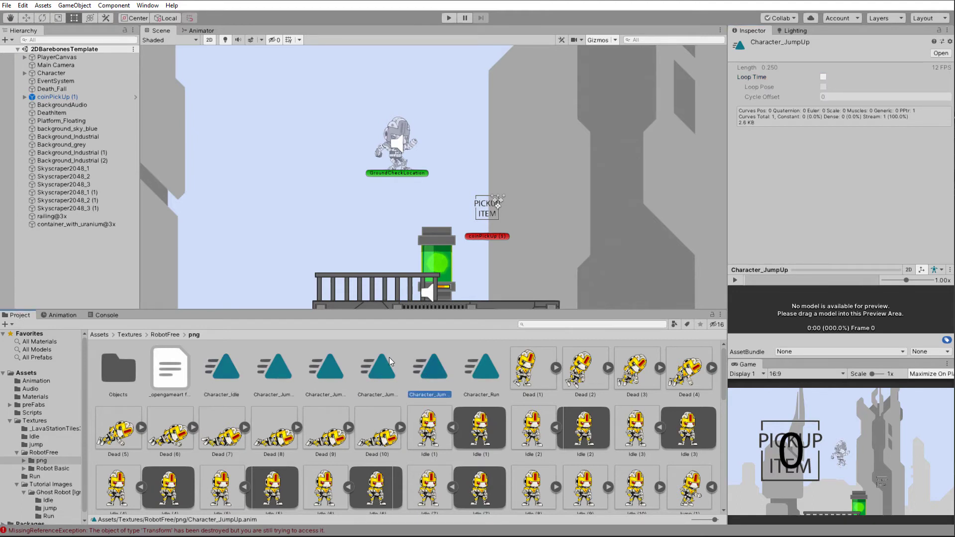
click(483, 369)
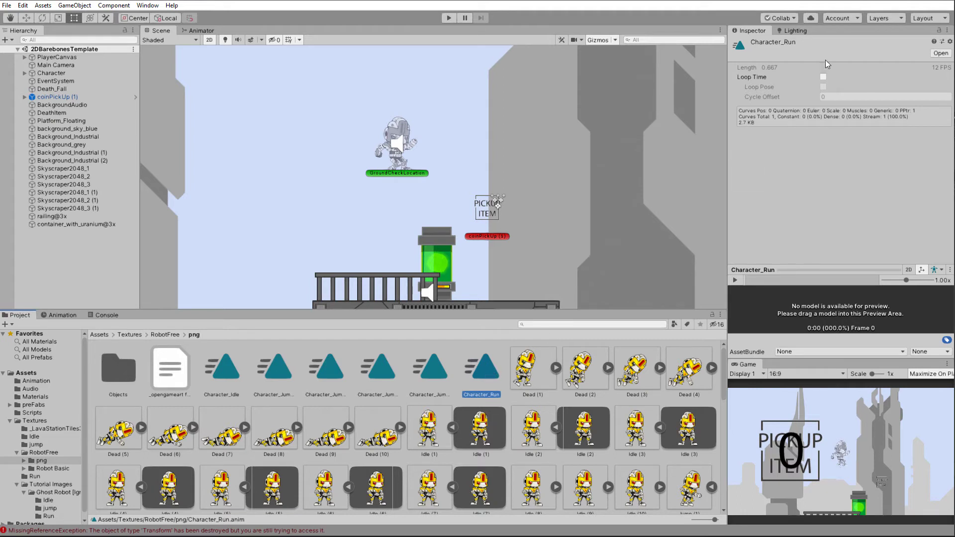
click(824, 77)
Move all six Character_ animation clips from the RobotFree png folder into Assets/Animation and open that folder
click(222, 368)
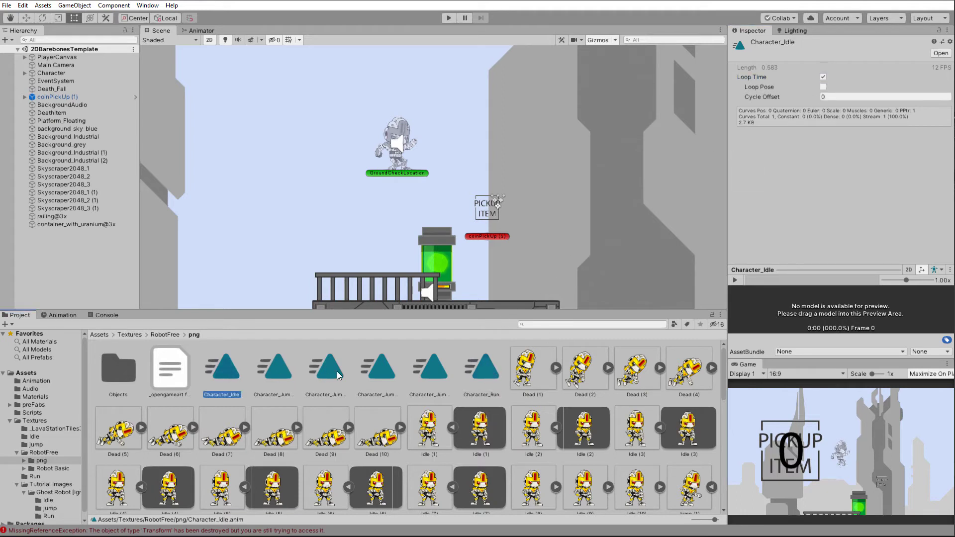
shift+click(480, 369)
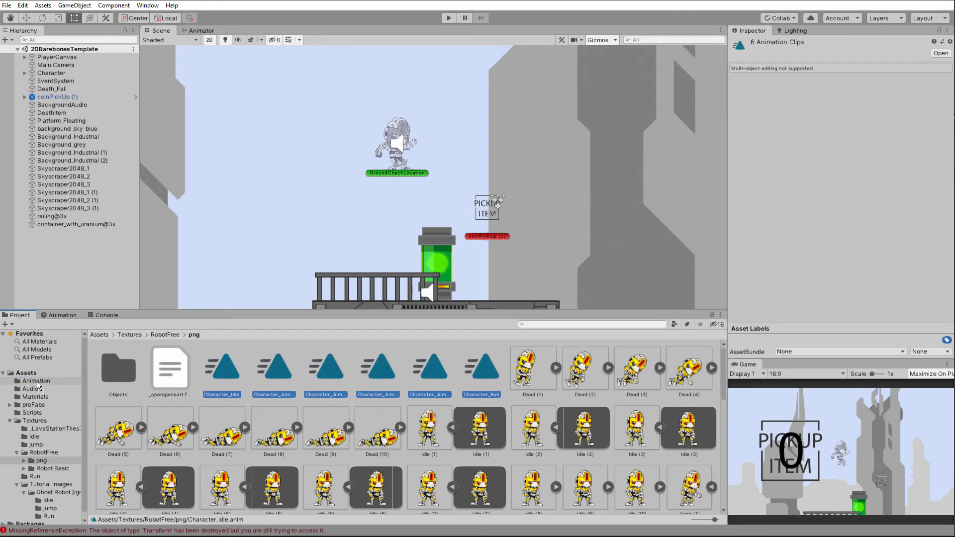
drag(35, 385, 35, 384)
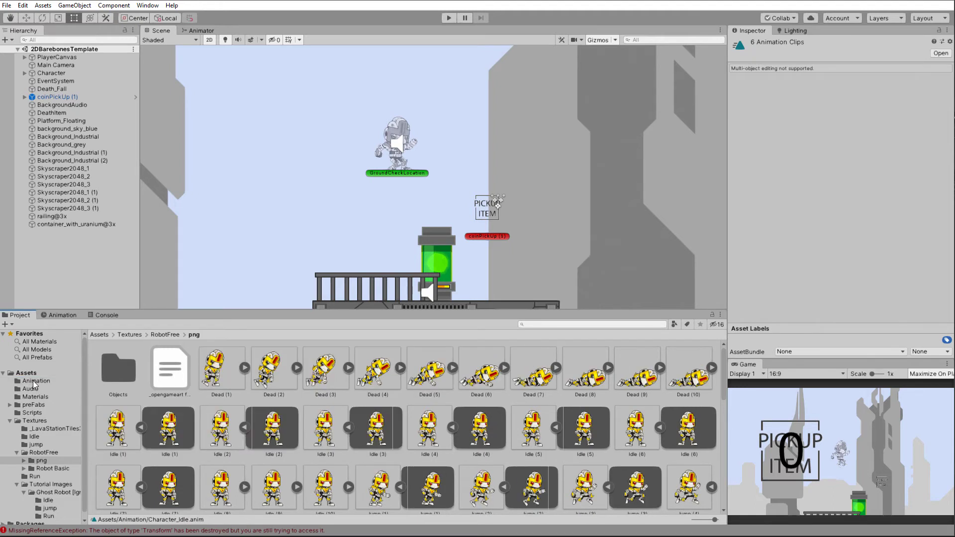
click(34, 380)
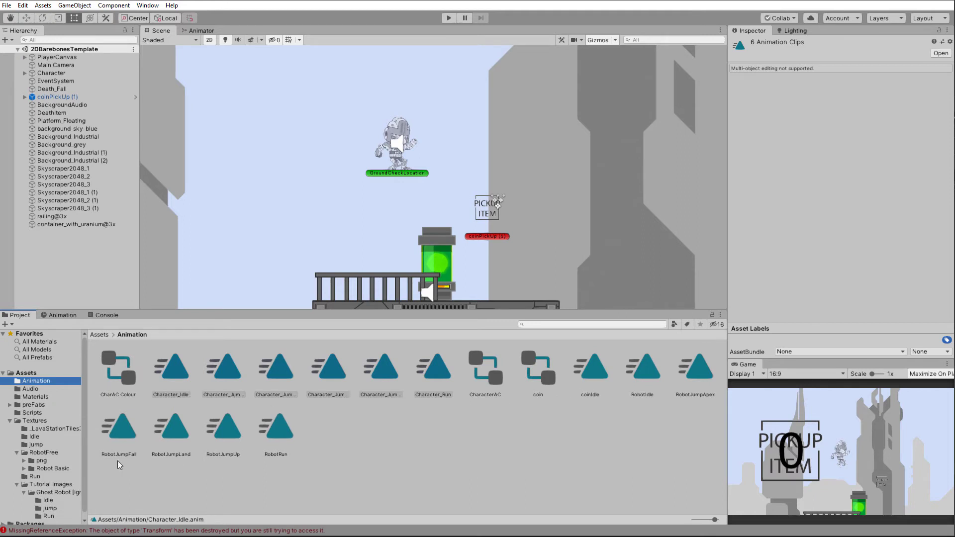
click(408, 440)
Open the Animator window and display the base layer of the CharacterAC controller from the Animation folder
click(147, 5)
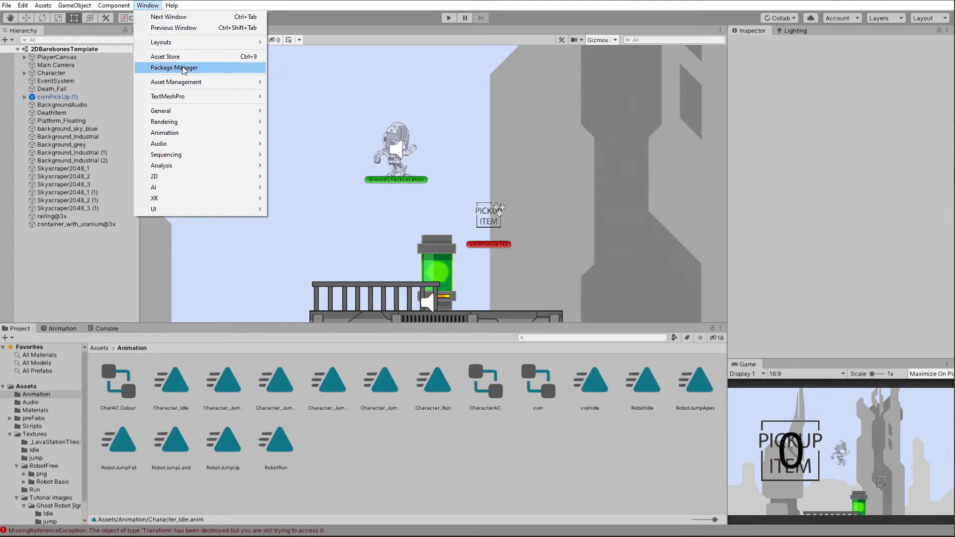
mouse_move(192, 132)
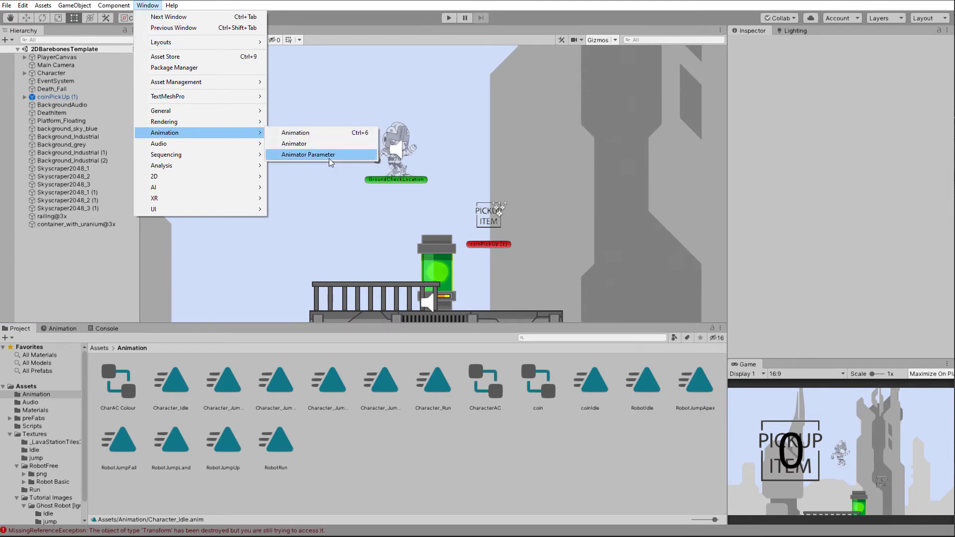
click(297, 144)
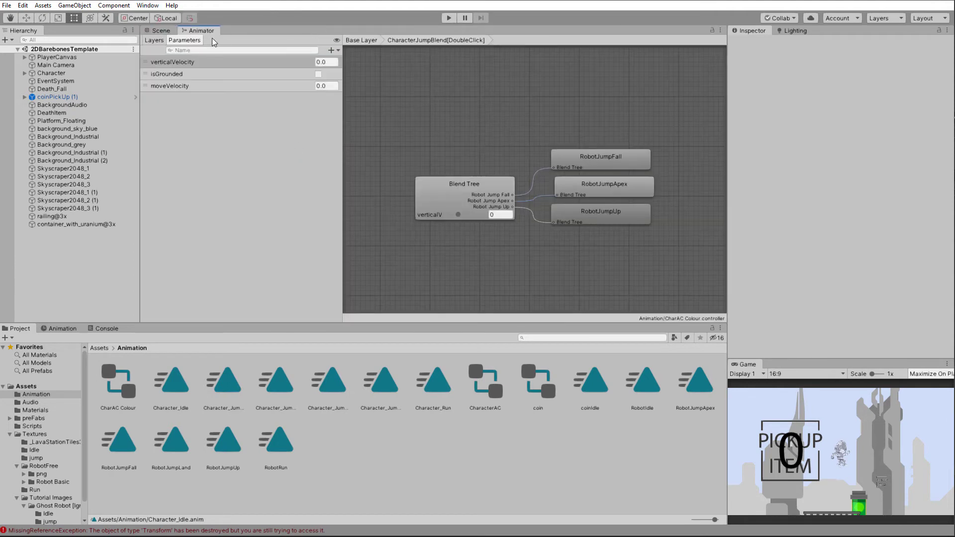
click(361, 39)
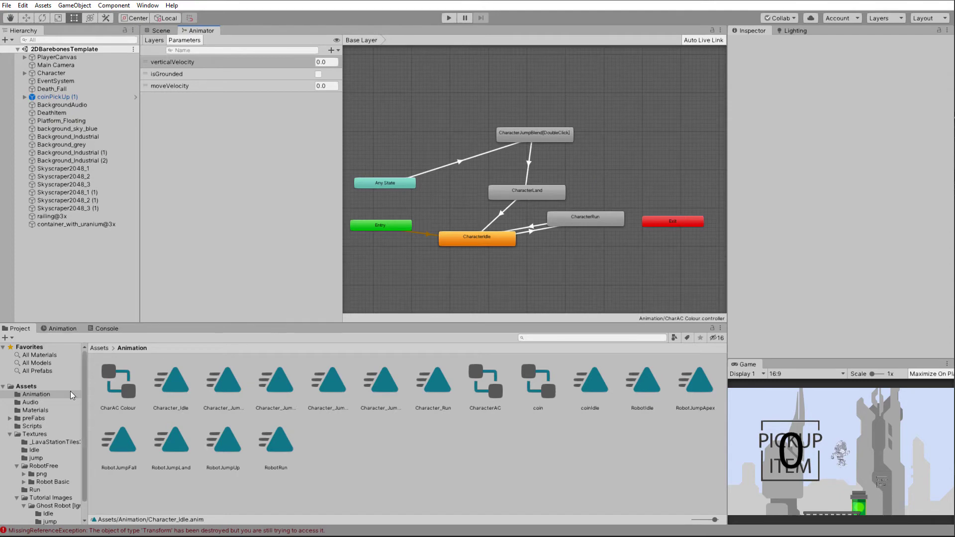
click(30, 395)
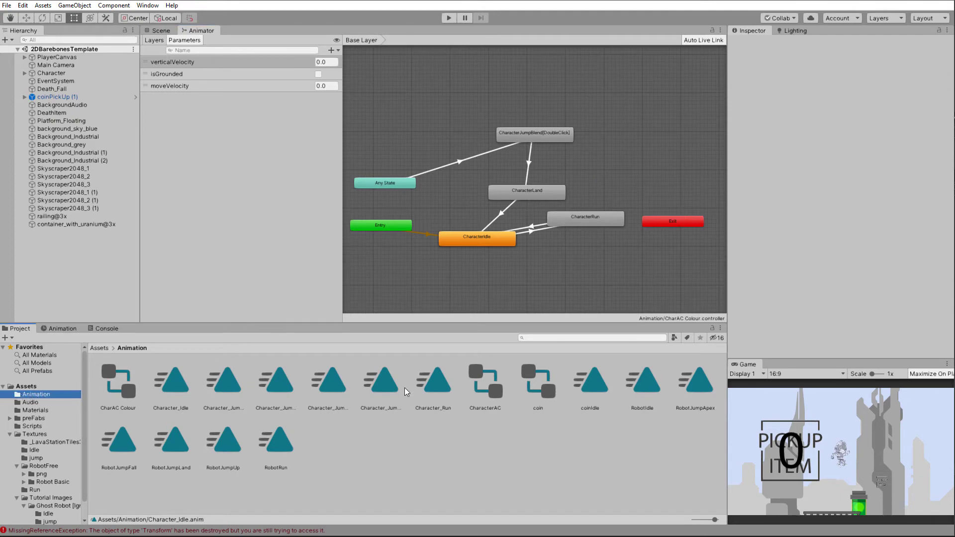
click(484, 385)
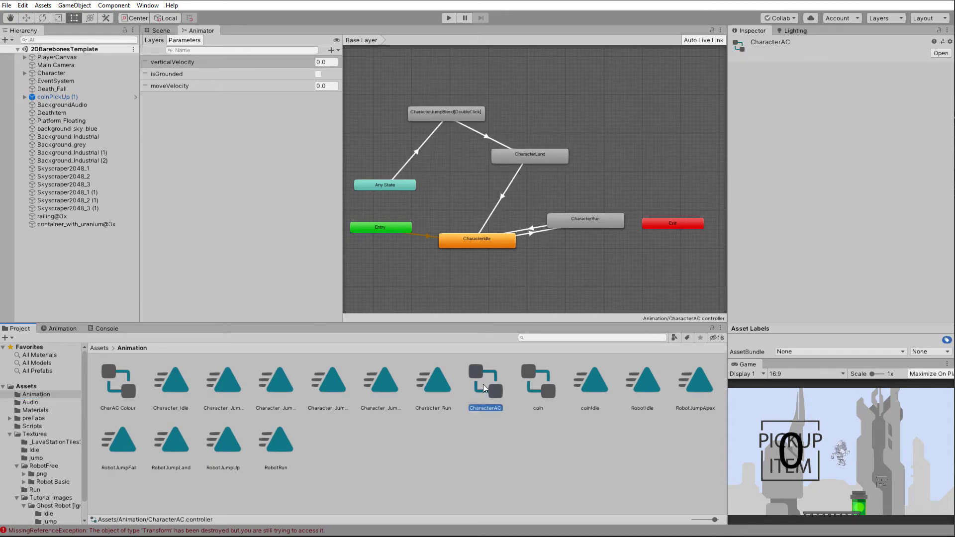
Move the CharacterJumpBlend state slightly lower in the CharacterAC state graph
click(476, 240)
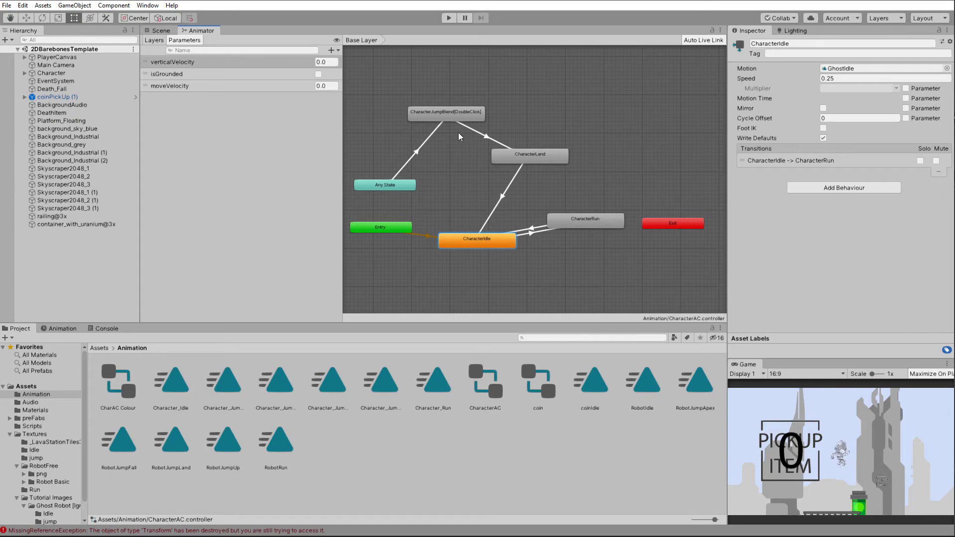
click(508, 213)
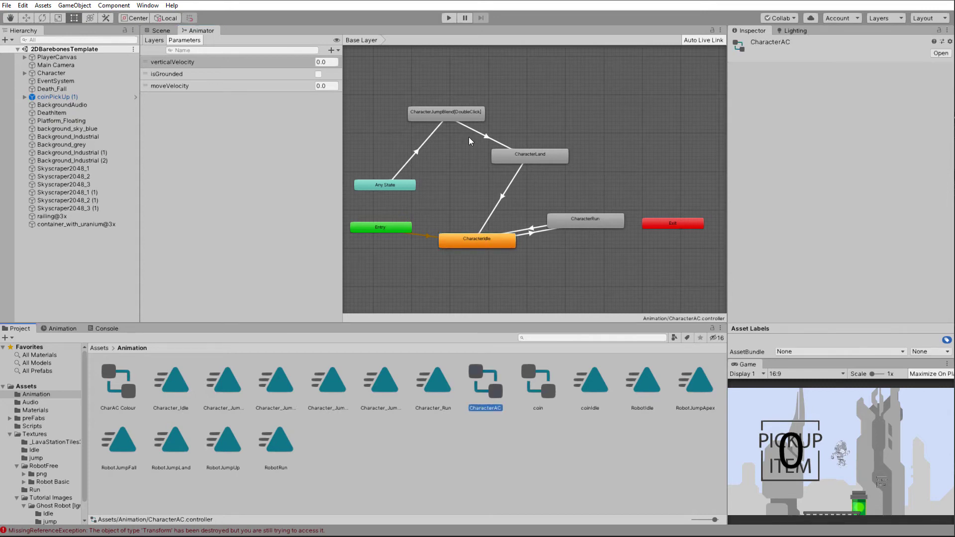
drag(454, 120, 449, 138)
Set the CharacterIdle state's motion to Character_Idle
click(474, 242)
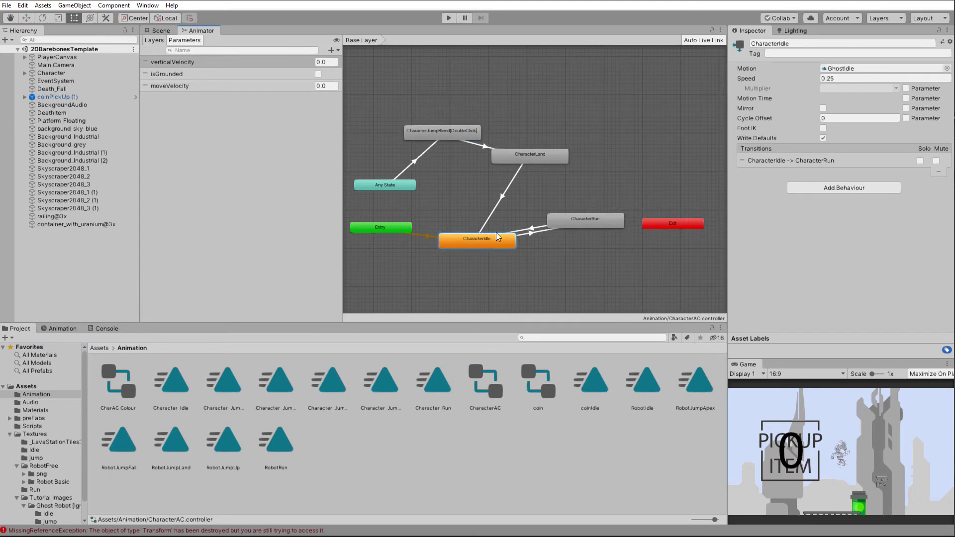
scroll(485, 220, up, 1)
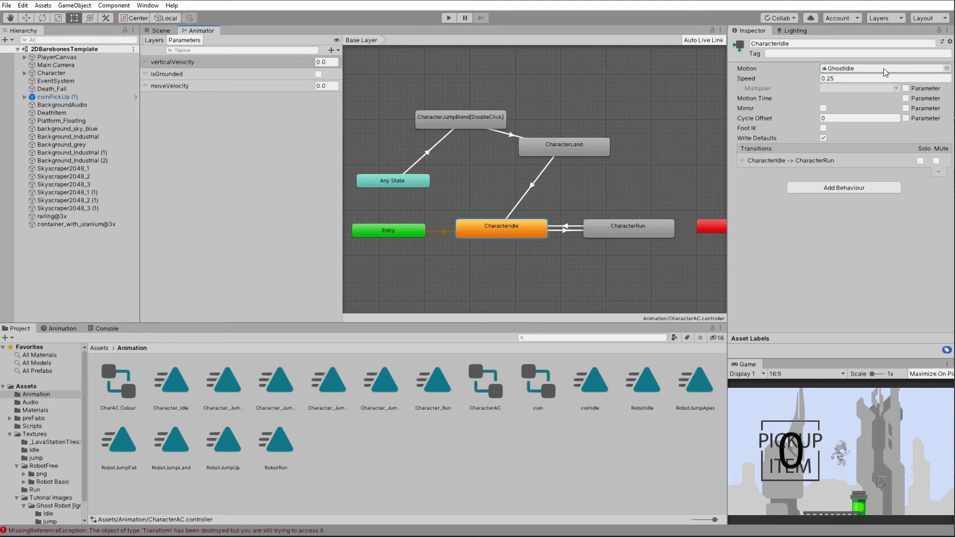
click(948, 70)
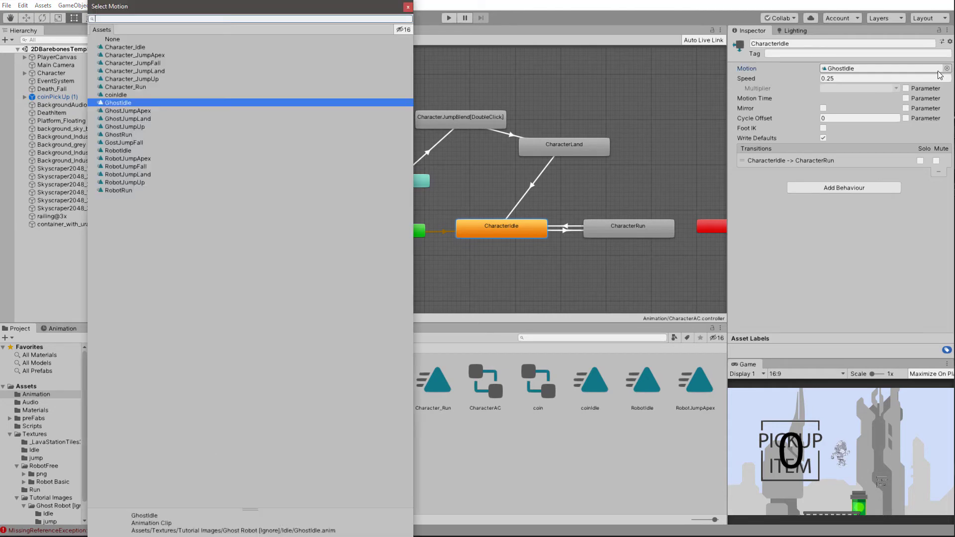
click(145, 48)
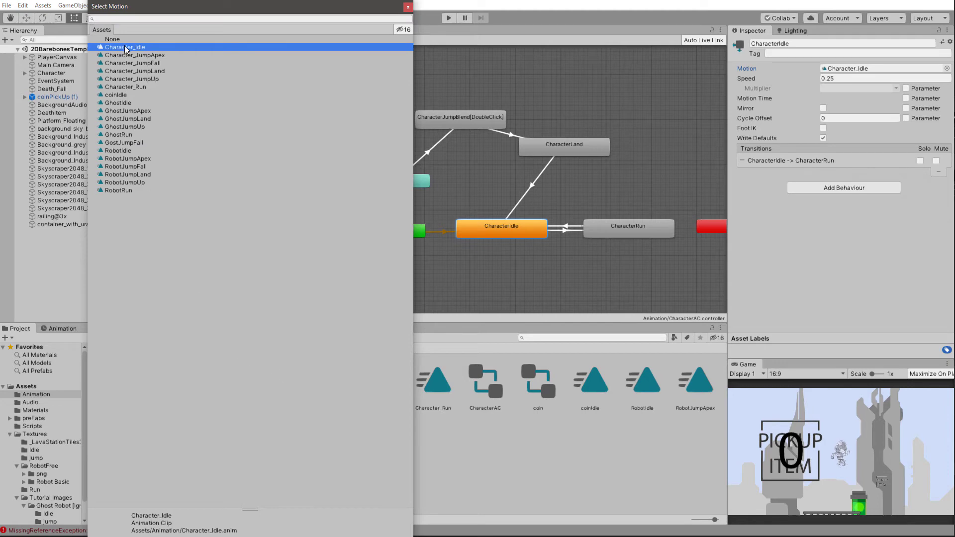
double_click(128, 47)
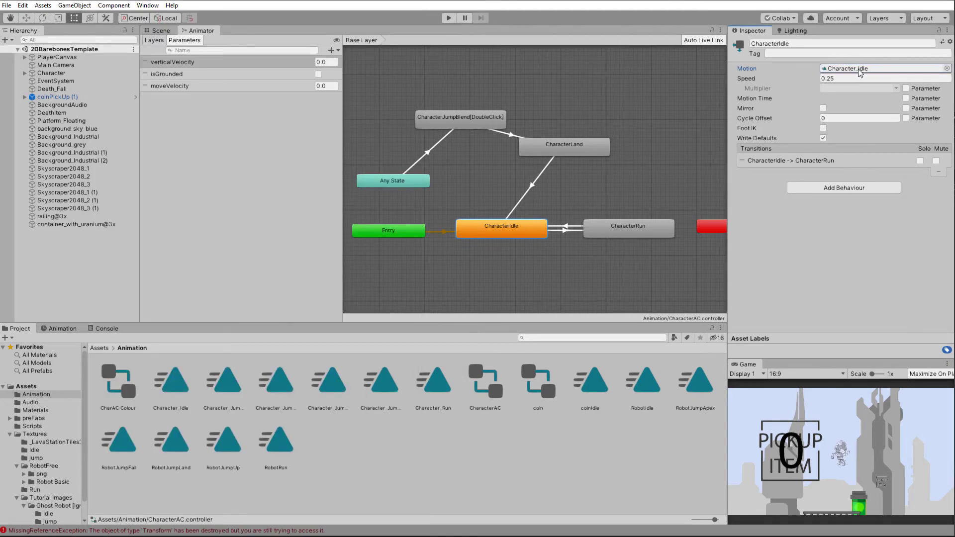
Set the CharacterRun state's motion to Character_Run and the CharacterLand state's motion to Character_JumpLand
click(625, 234)
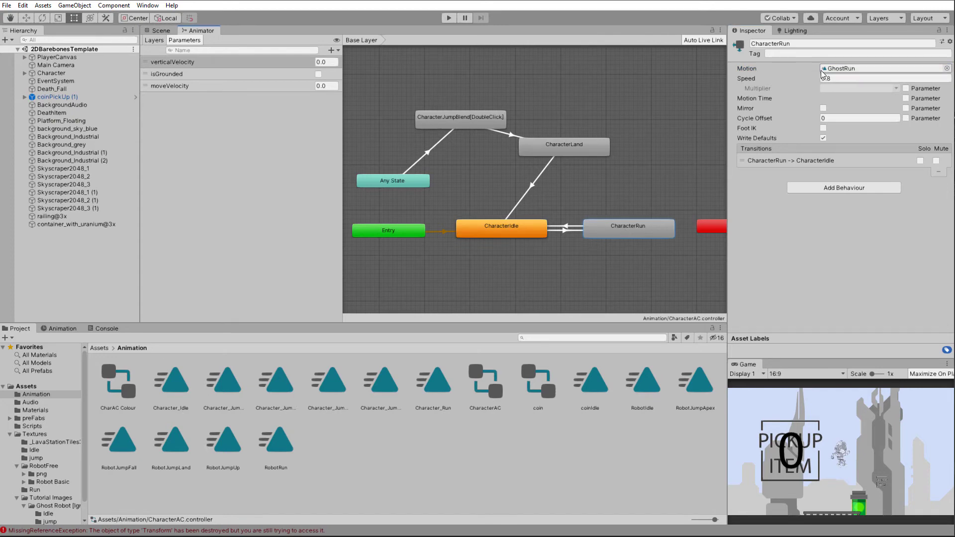
click(946, 69)
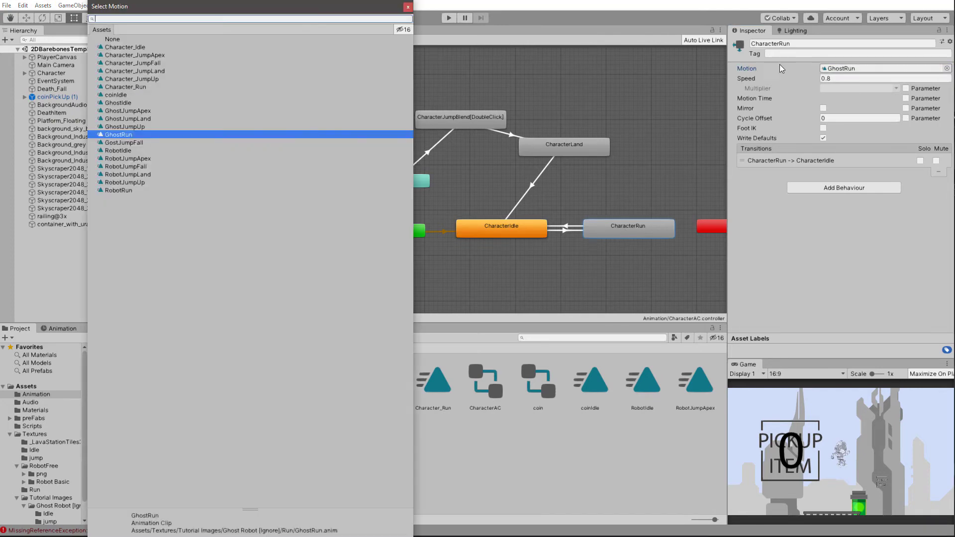
double_click(142, 86)
click(557, 155)
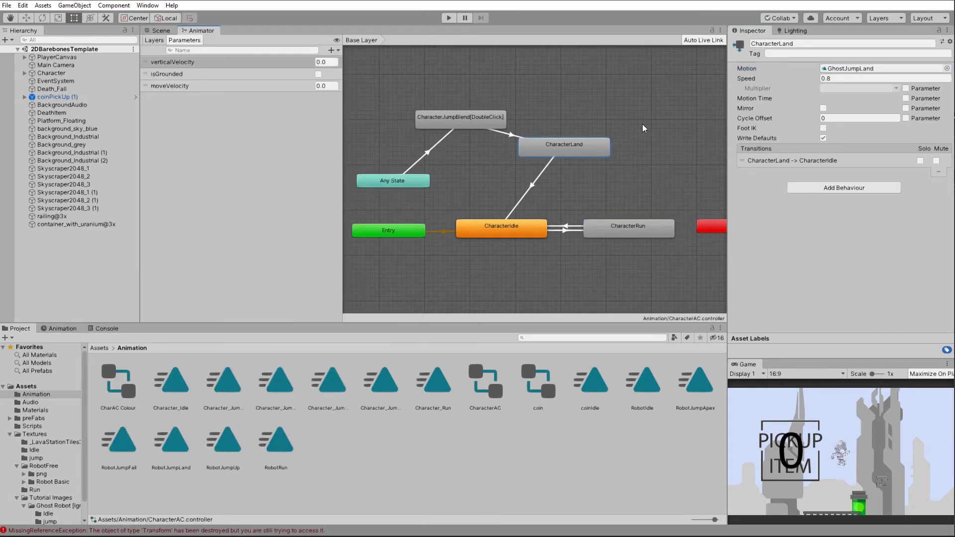
click(947, 69)
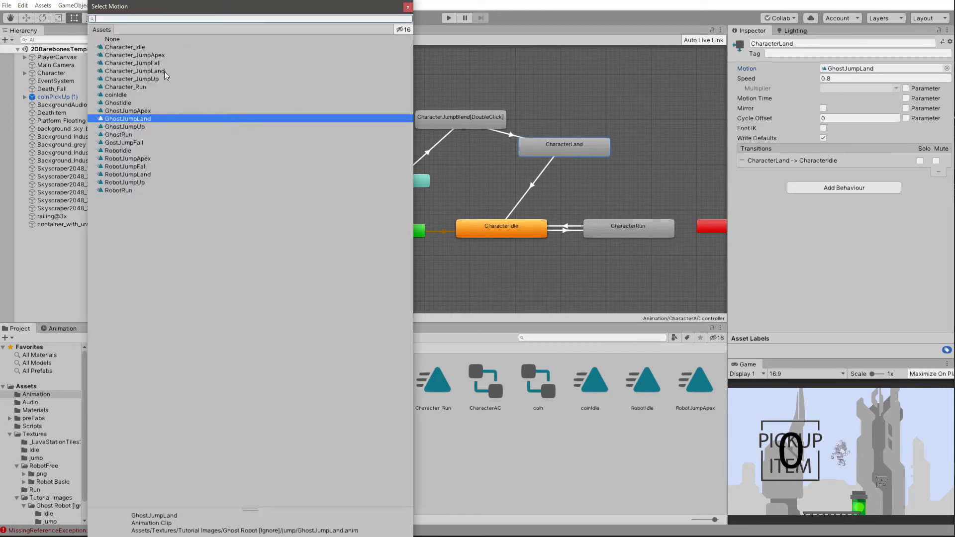
Open the blend tree inside the CharacterJumpBlend state and select its Blend Tree node to show its motion list
click(467, 124)
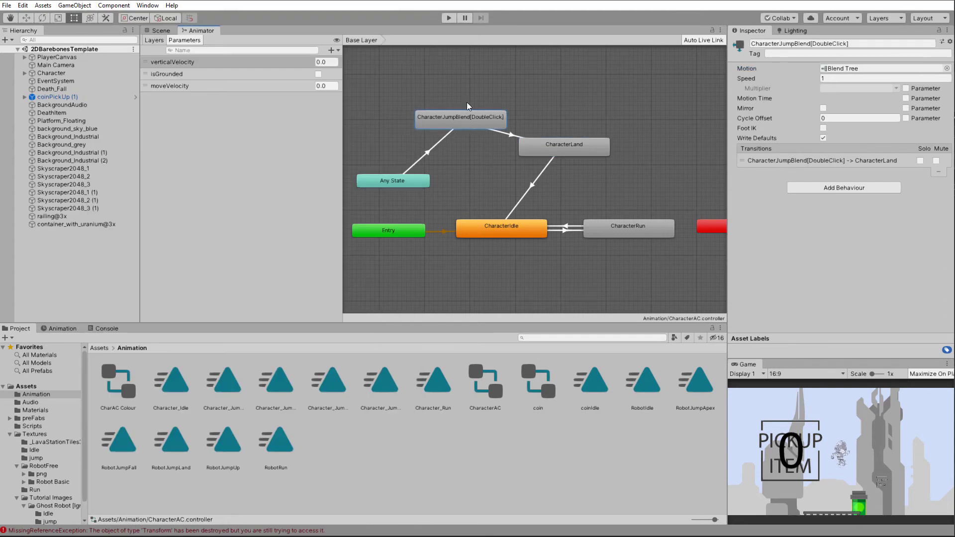
double_click(451, 122)
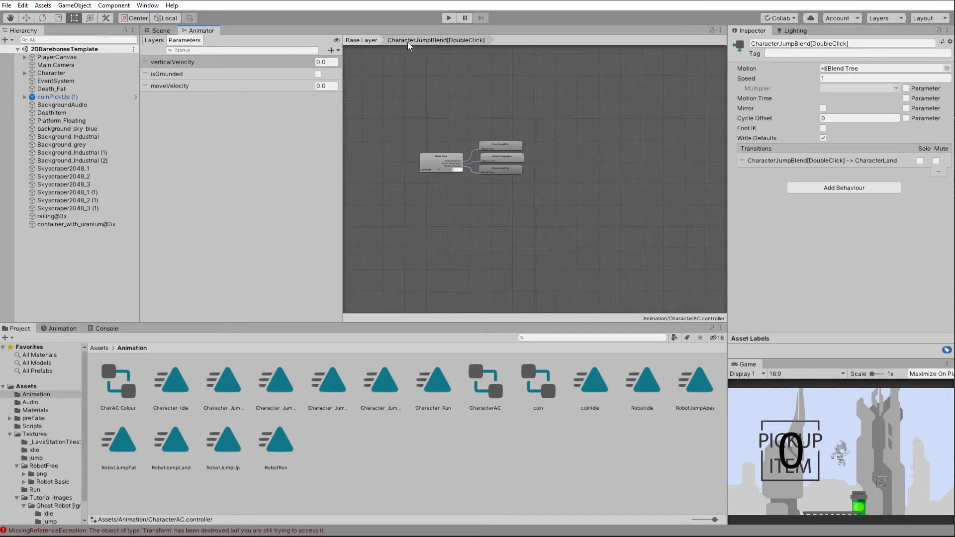
scroll(453, 179, up, 5)
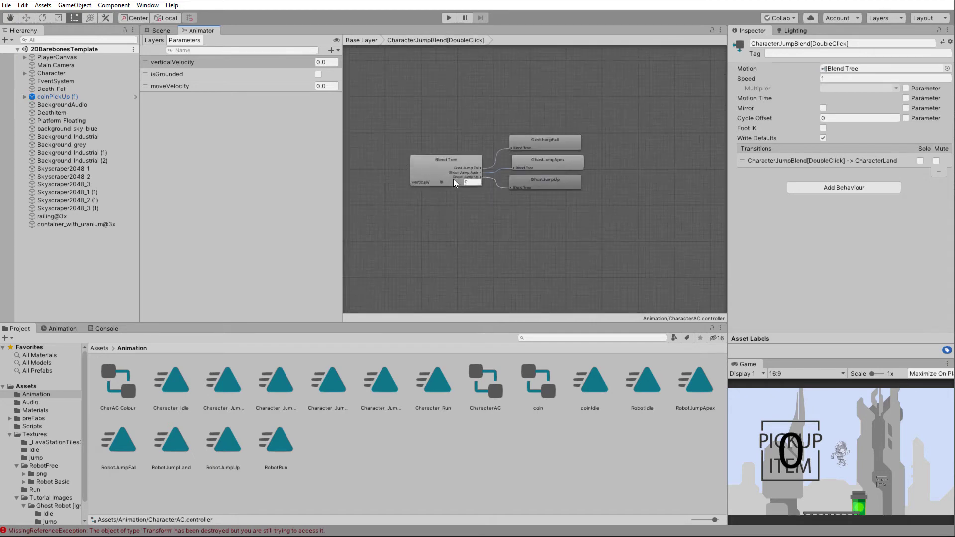
scroll(499, 163, down, 3)
middle_drag(502, 160, 529, 192)
scroll(533, 195, down, 1)
scroll(532, 199, up, 1)
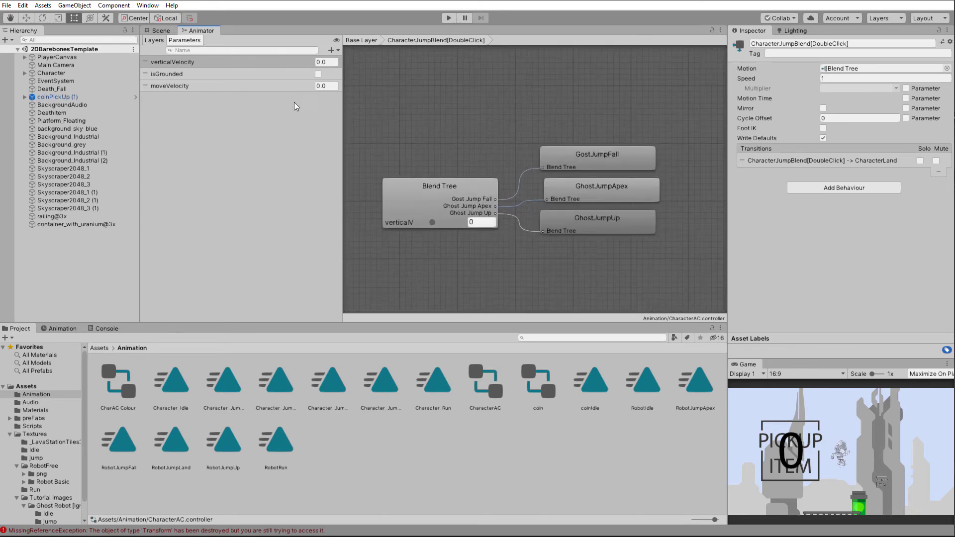
click(426, 202)
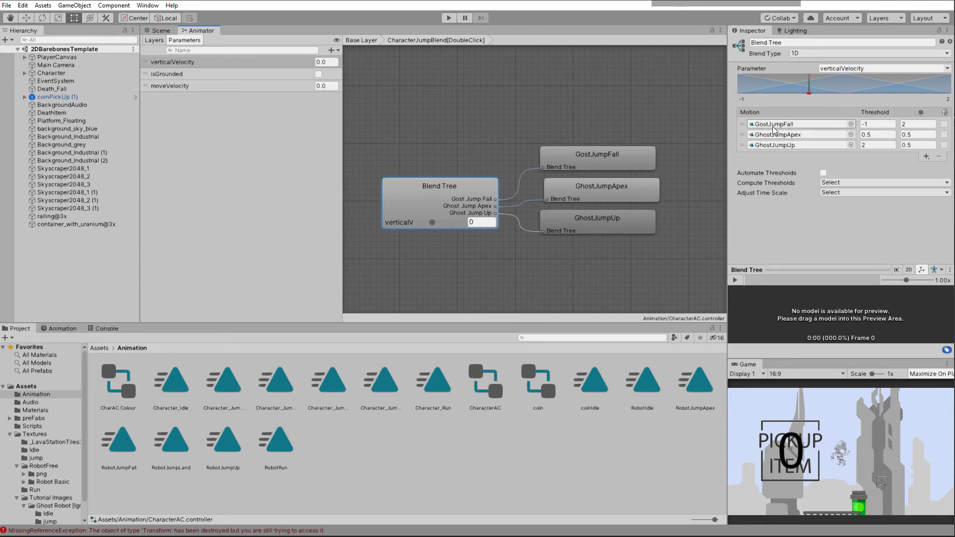
Set the blend tree's three motions to Character_JumpFall, Character_JumpApex and Character_JumpUp, in that order
click(852, 124)
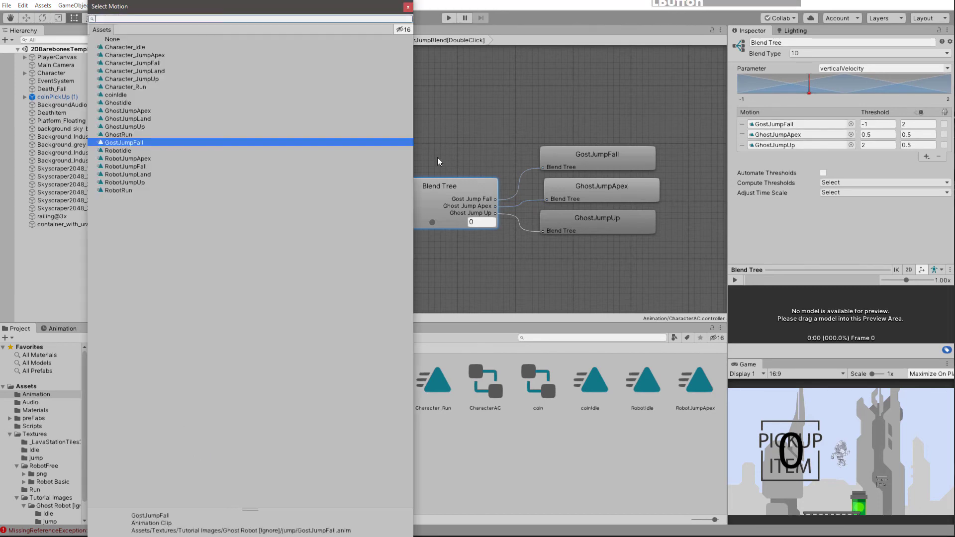
double_click(160, 62)
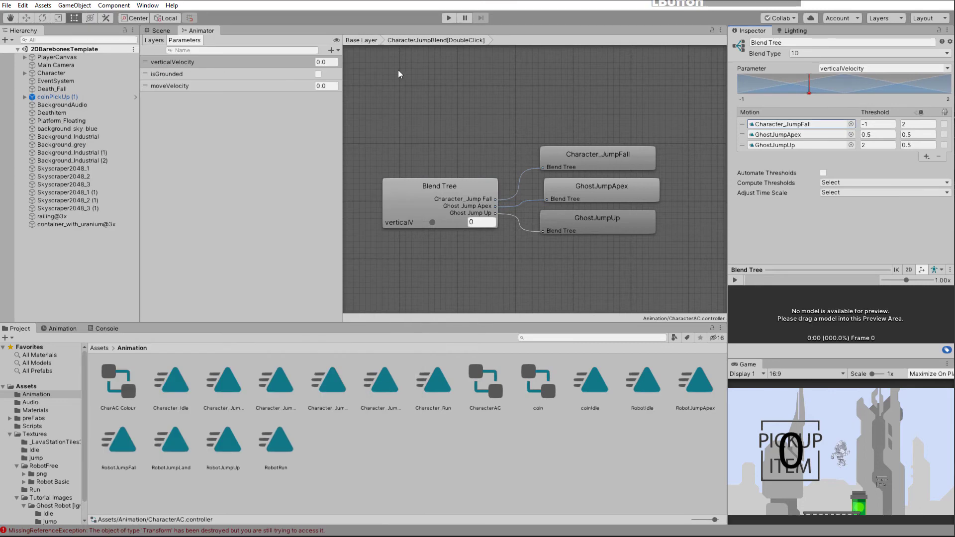
click(851, 134)
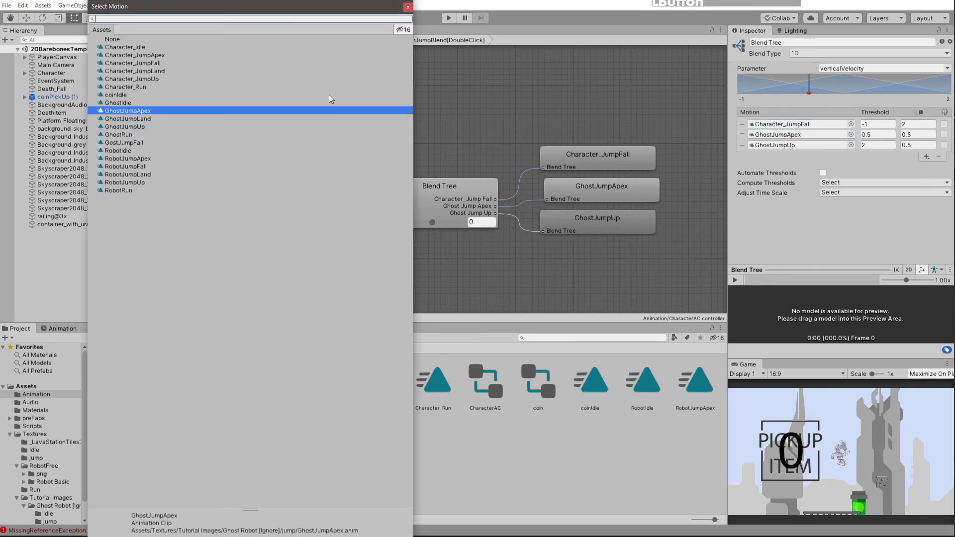
double_click(163, 55)
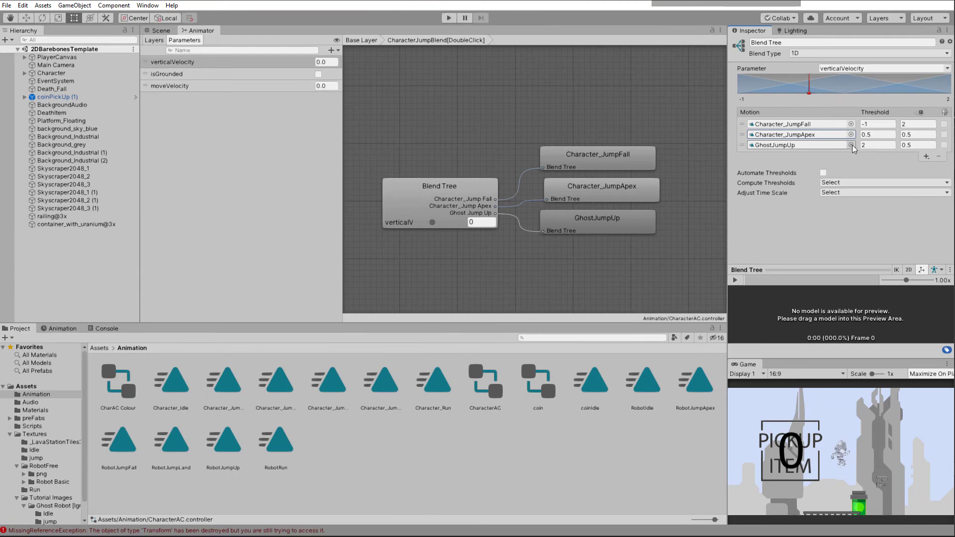
click(851, 145)
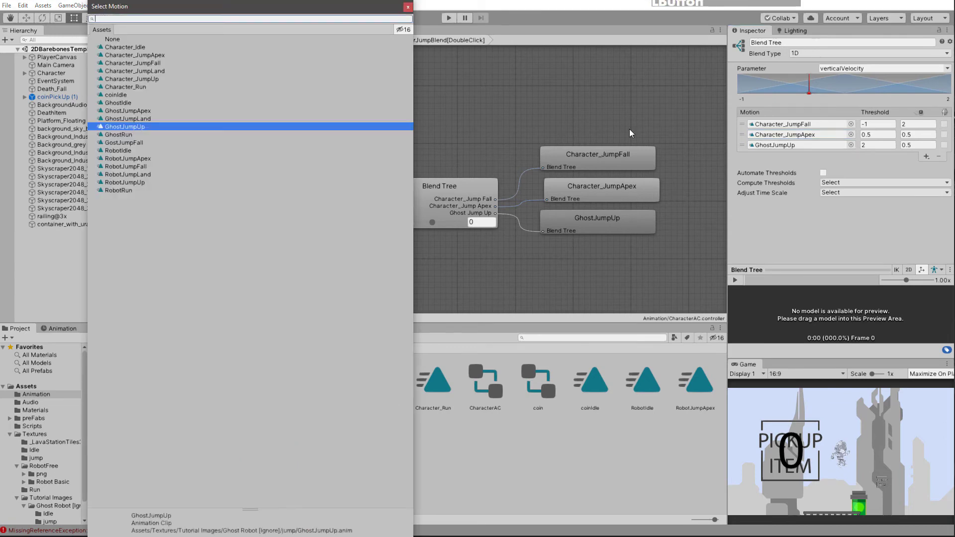
double_click(156, 79)
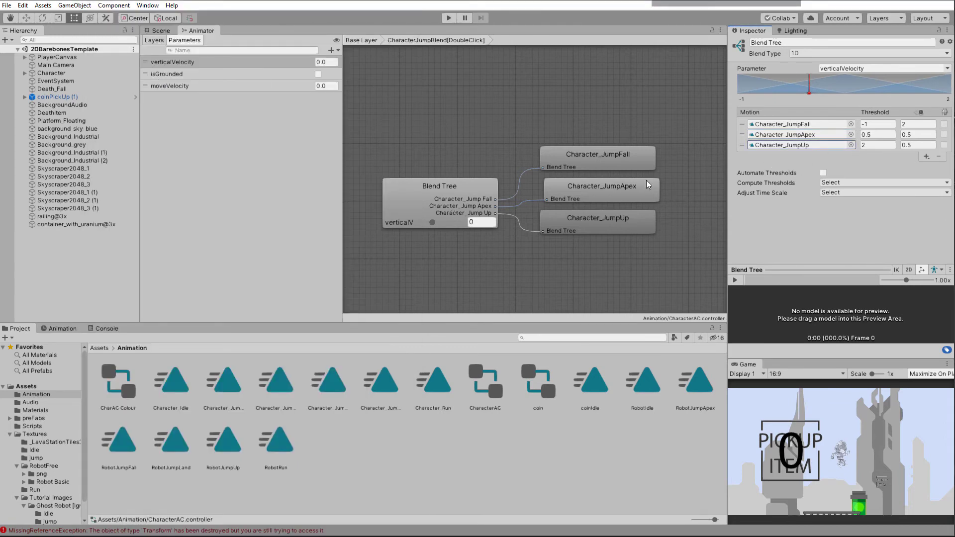
Return to the scene view and play-test the game, moving the character both ways and jumping, and stop playback
click(164, 31)
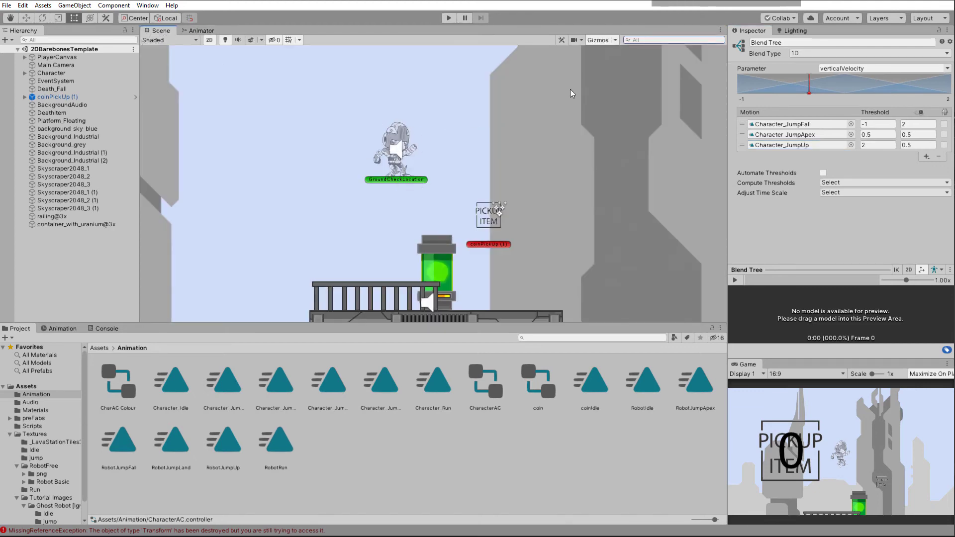
click(449, 18)
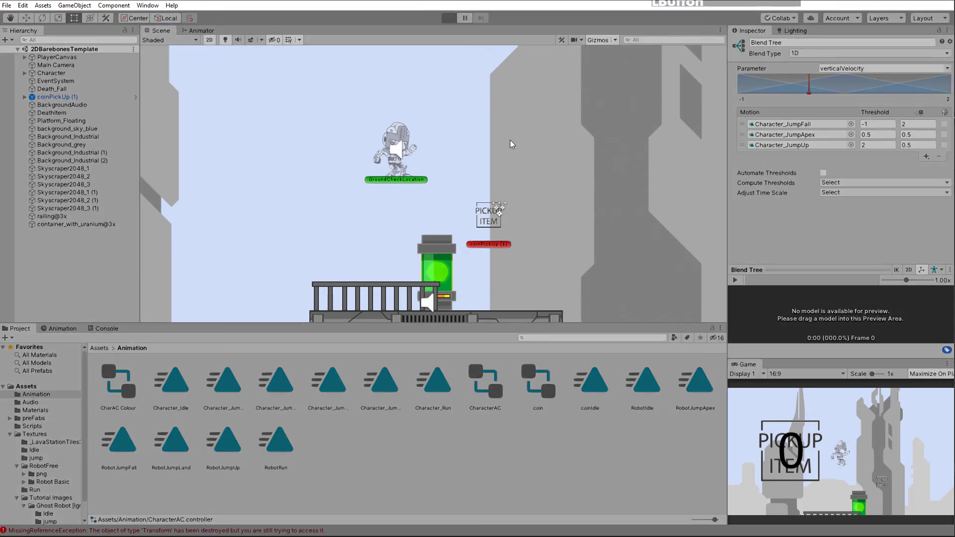
key(Right)
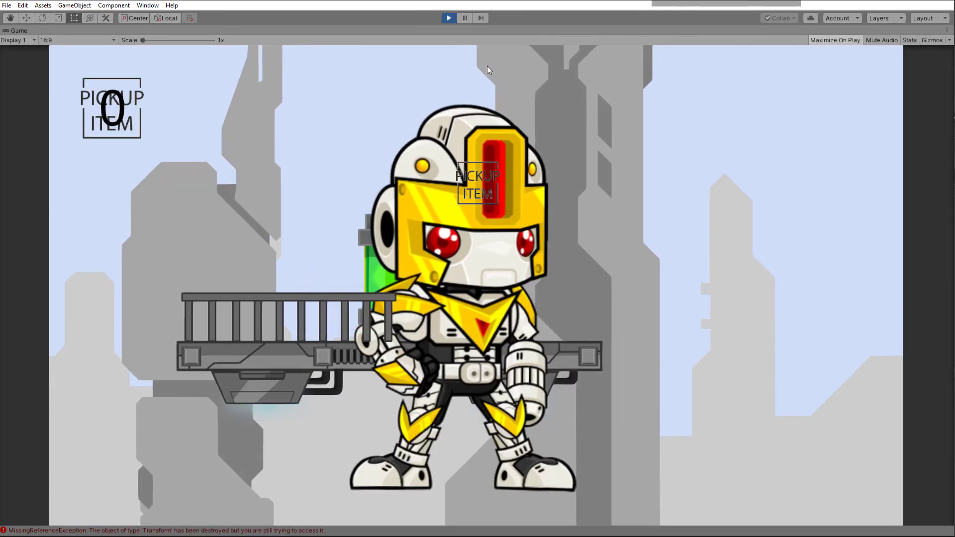
key(space)
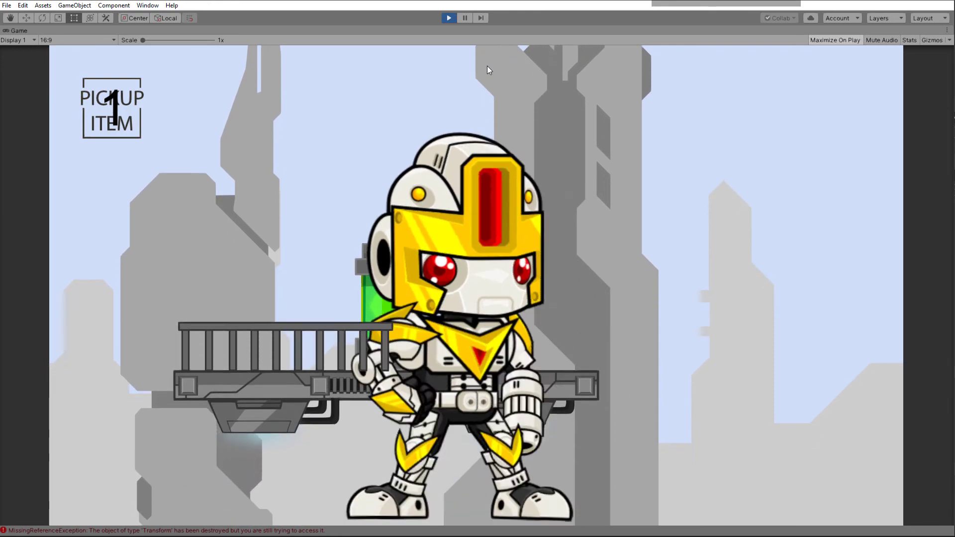
key(Left)
key(Right)
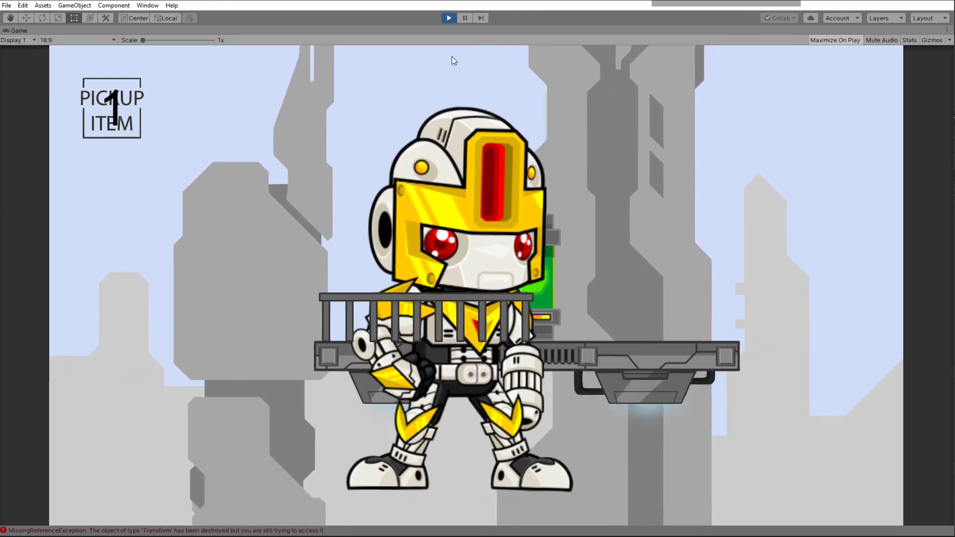
click(449, 19)
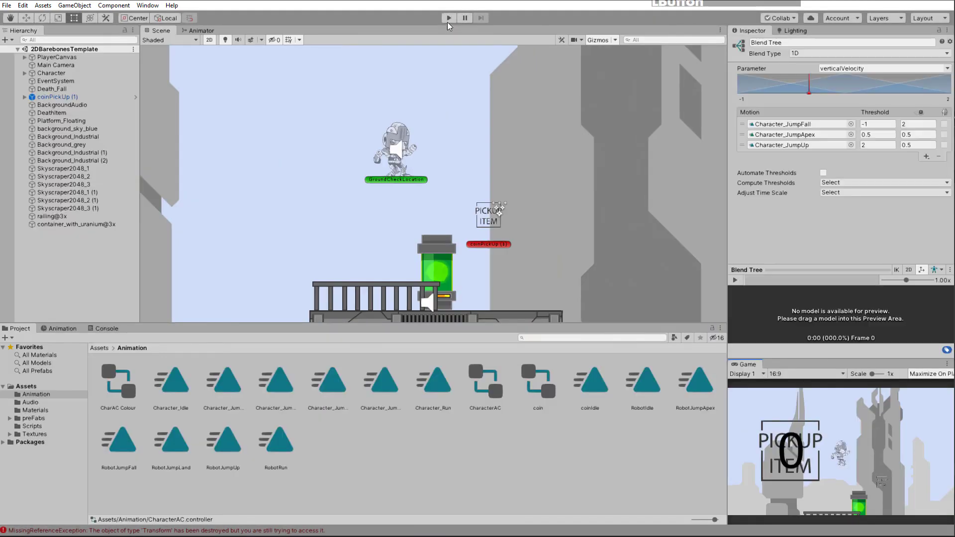
Select the Character in the scene, enlarge the scene view, and set its Sprite Renderer sprite to the yellow robot's Jump (7)
click(396, 128)
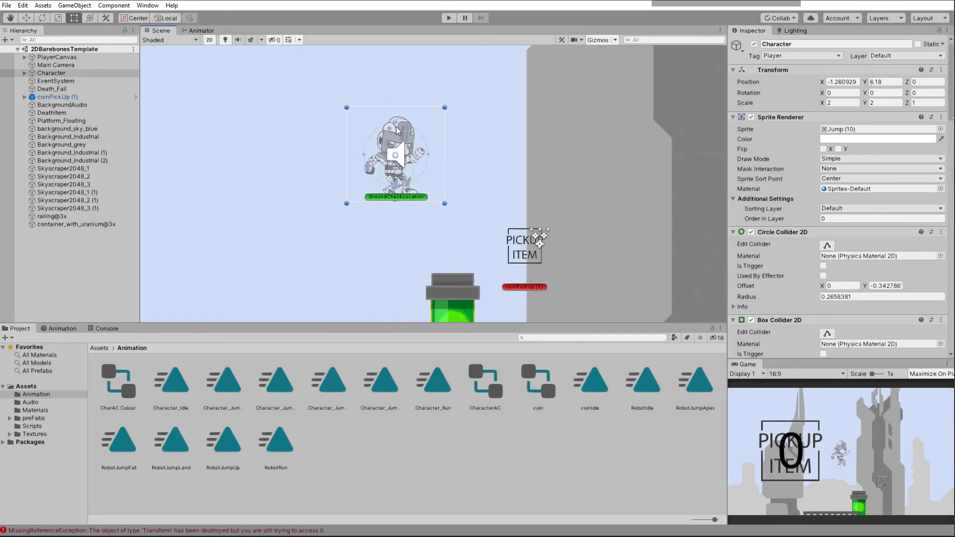
drag(447, 323, 451, 366)
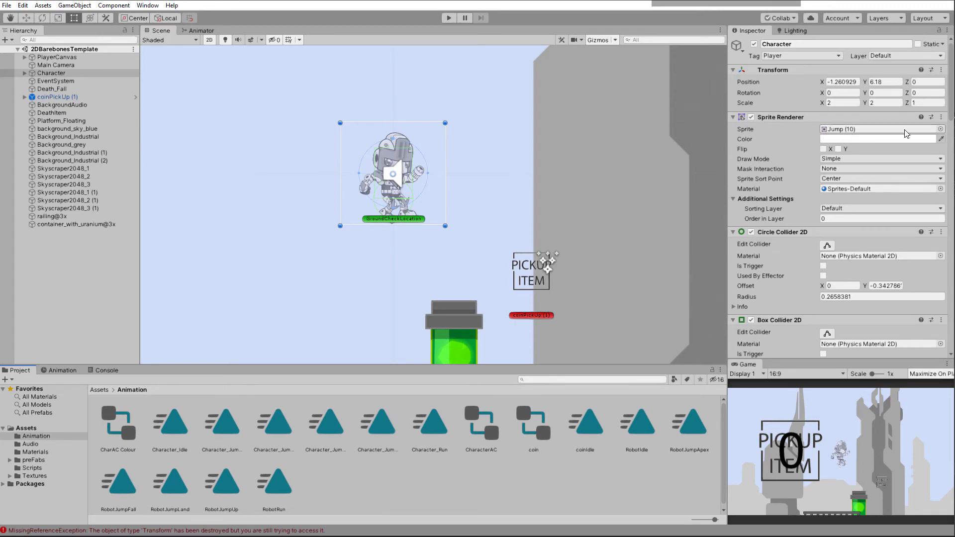
click(940, 129)
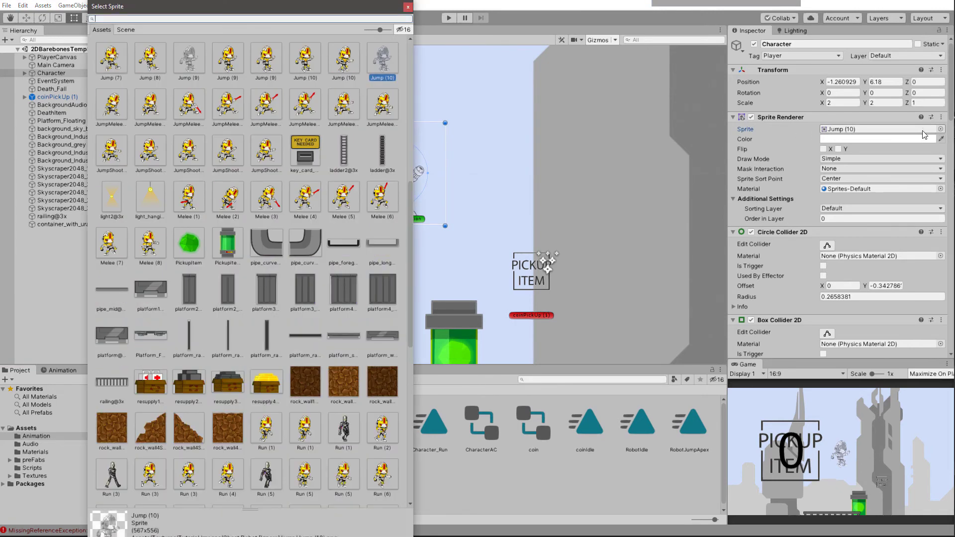
drag(297, 6, 649, 16)
drag(562, 23, 566, 30)
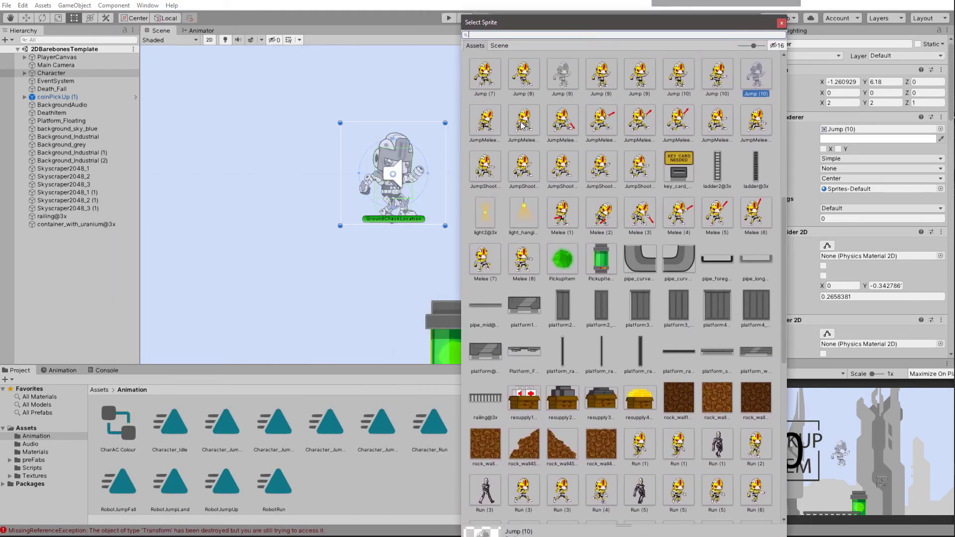
click(486, 83)
drag(578, 26, 291, 32)
double_click(202, 79)
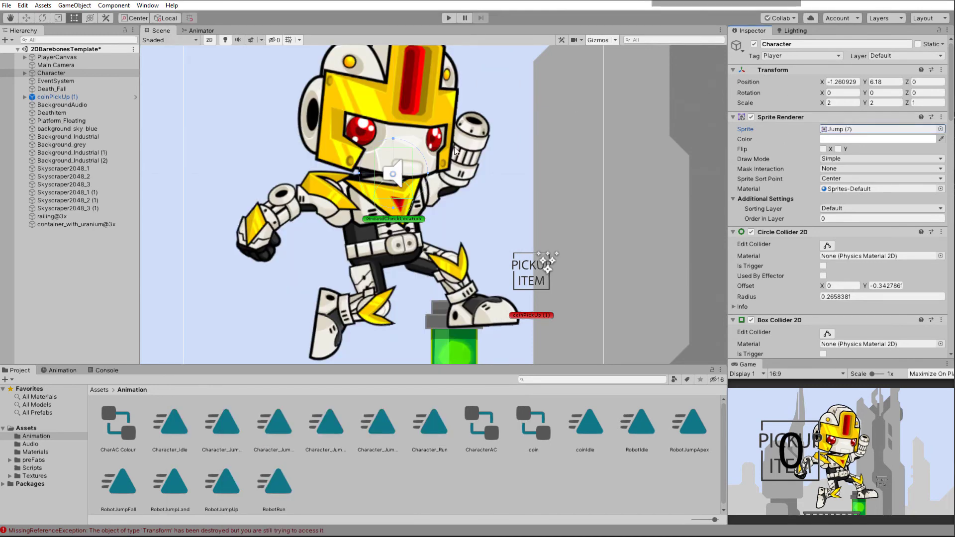
Try to scale the Character down uniformly to about 0.89 in X and Y, and undo the scaling
scroll(394, 155, down, 3)
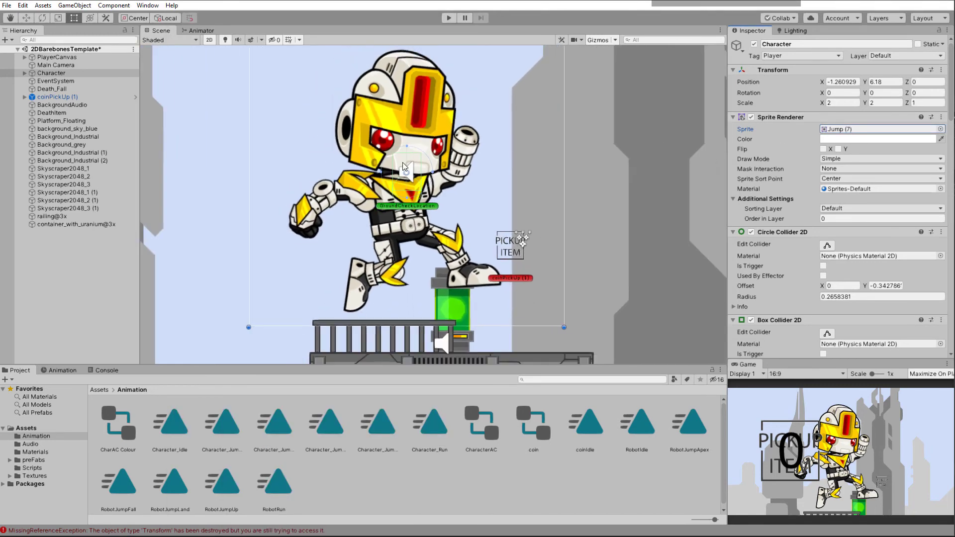
scroll(399, 150, up, 2)
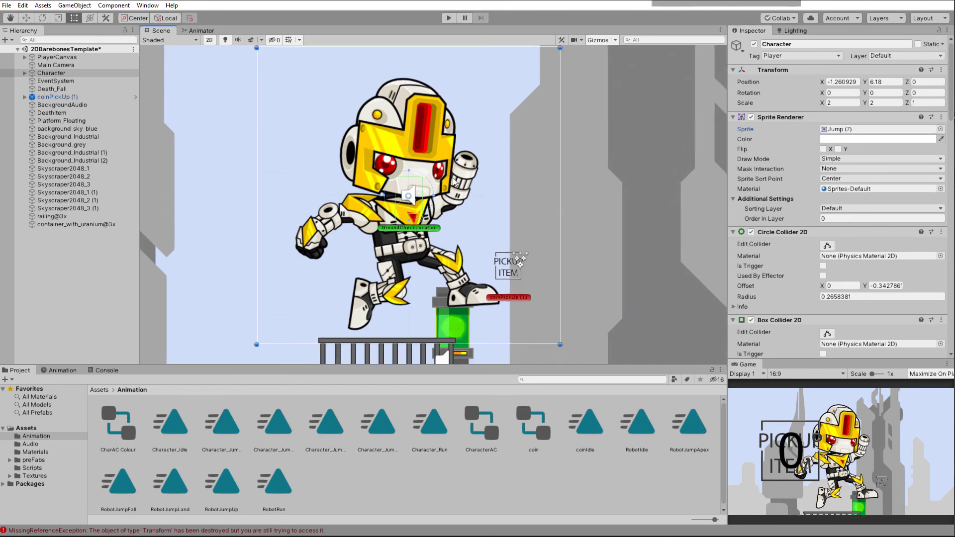
scroll(400, 159, up, 4)
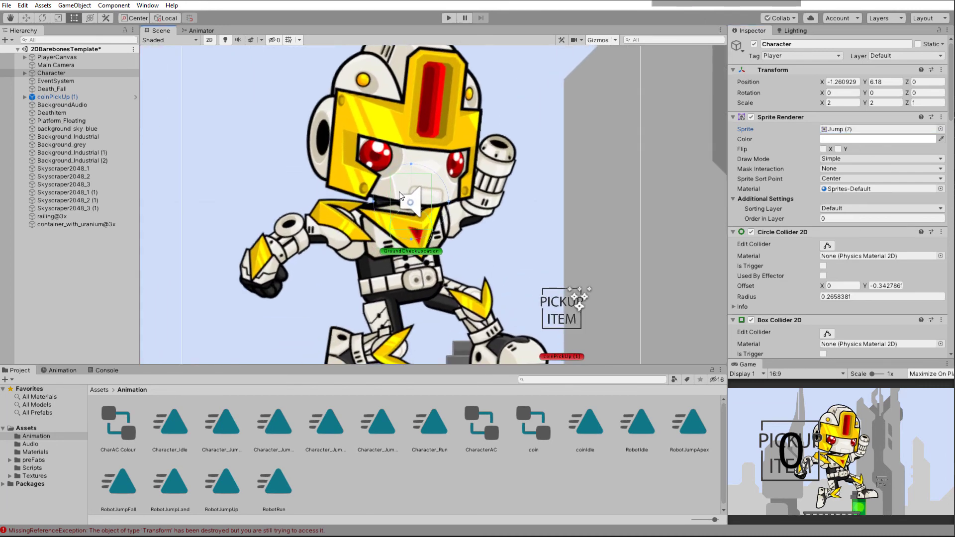
click(417, 178)
click(414, 195)
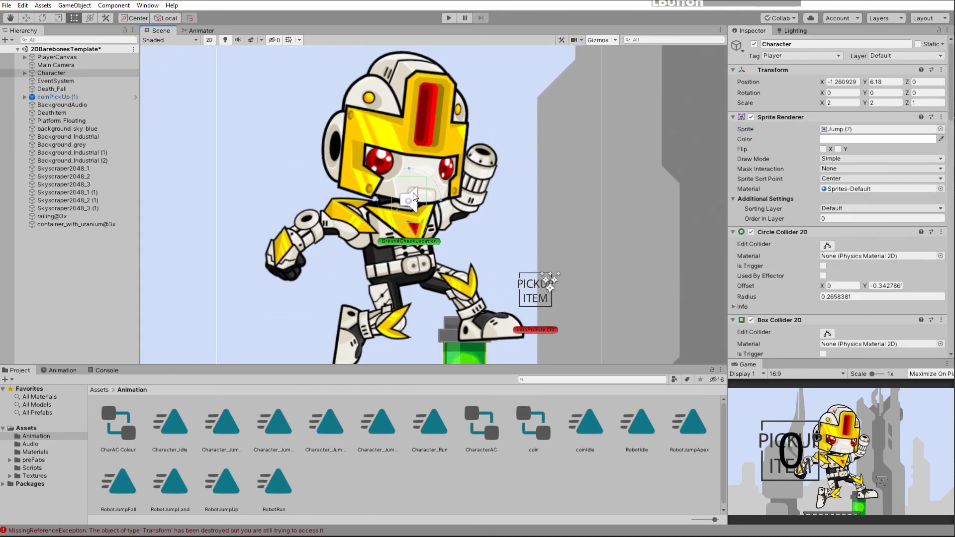
key(r)
drag(411, 204, 383, 212)
scroll(386, 211, up, 5)
scroll(429, 207, up, 2)
scroll(458, 214, down, 6)
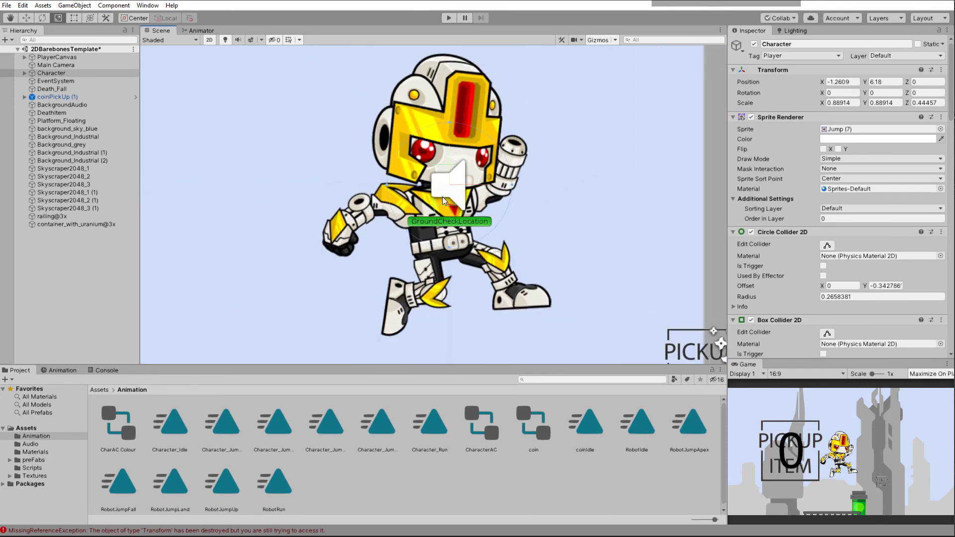
scroll(445, 203, down, 2)
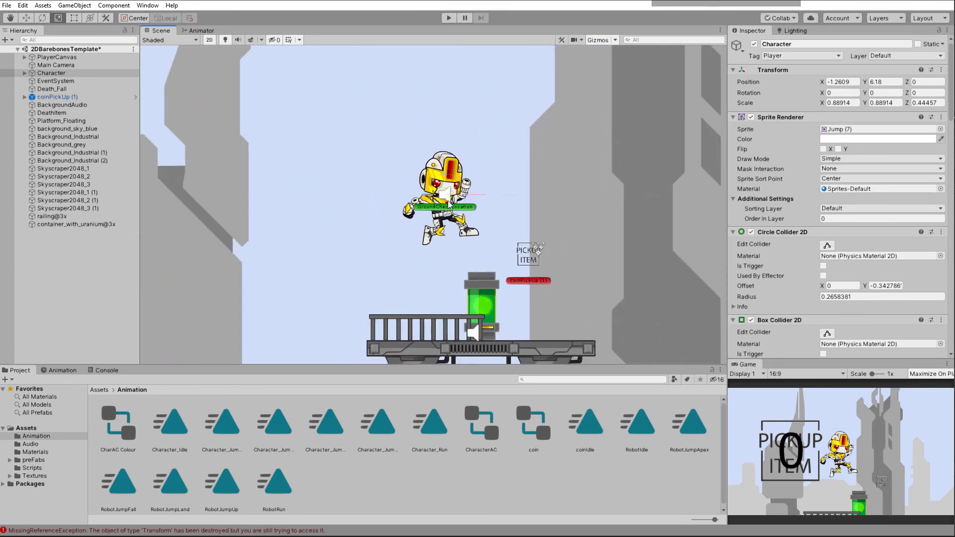
scroll(440, 199, up, 3)
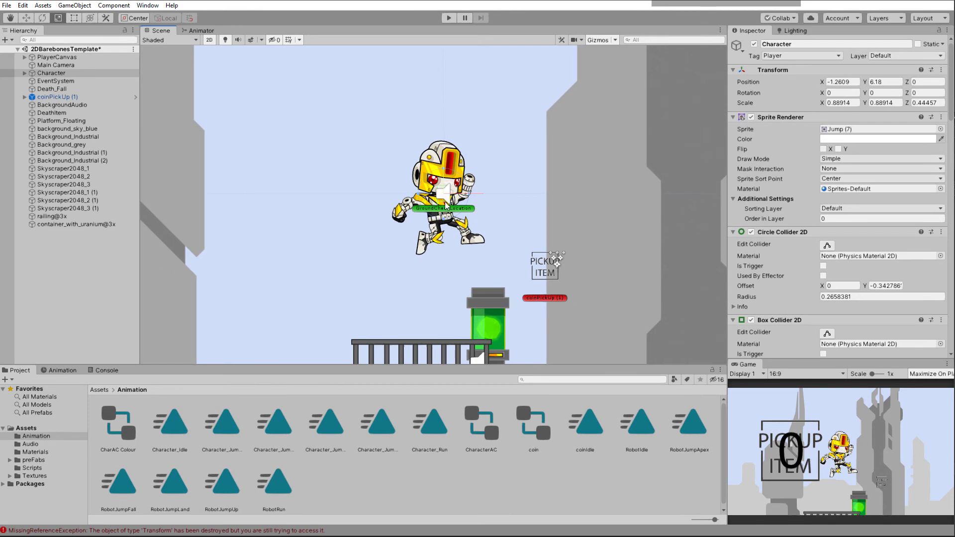
key(ctrl+z)
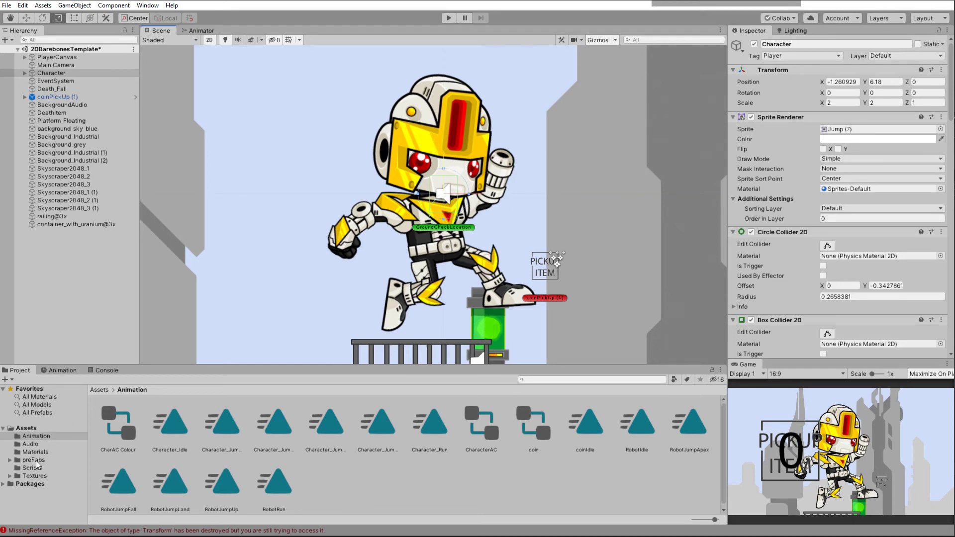
Open the png folder inside Textures/RobotFree and enlarge the project area to show more sprites
click(31, 476)
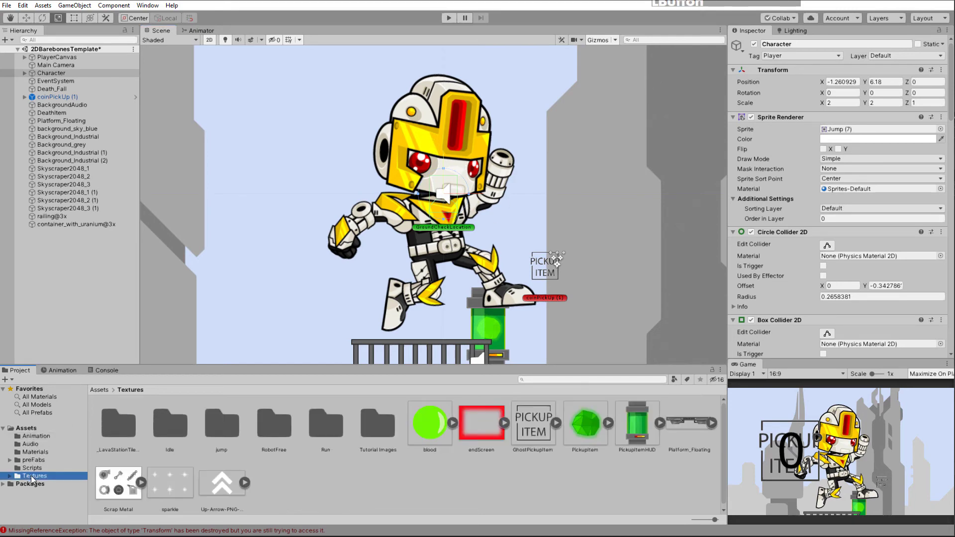
double_click(273, 420)
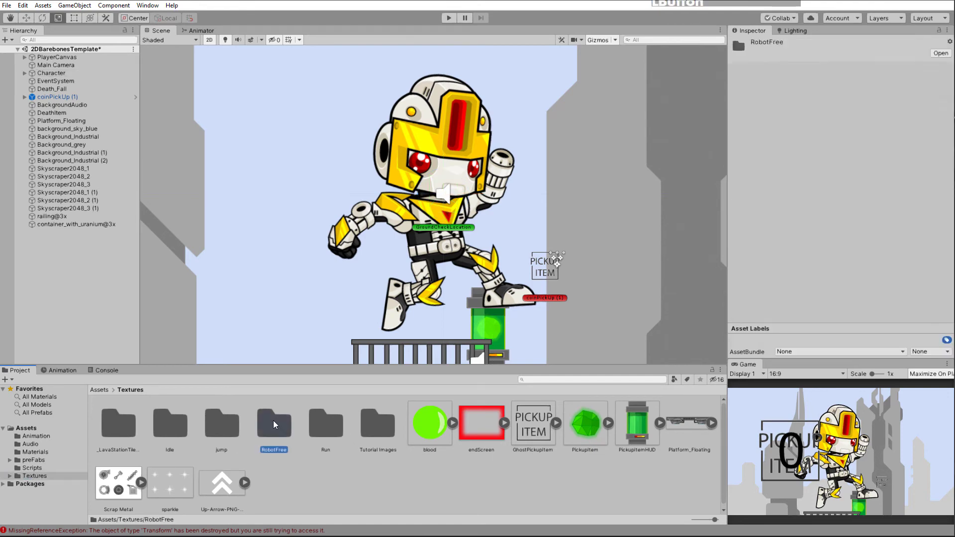
double_click(118, 427)
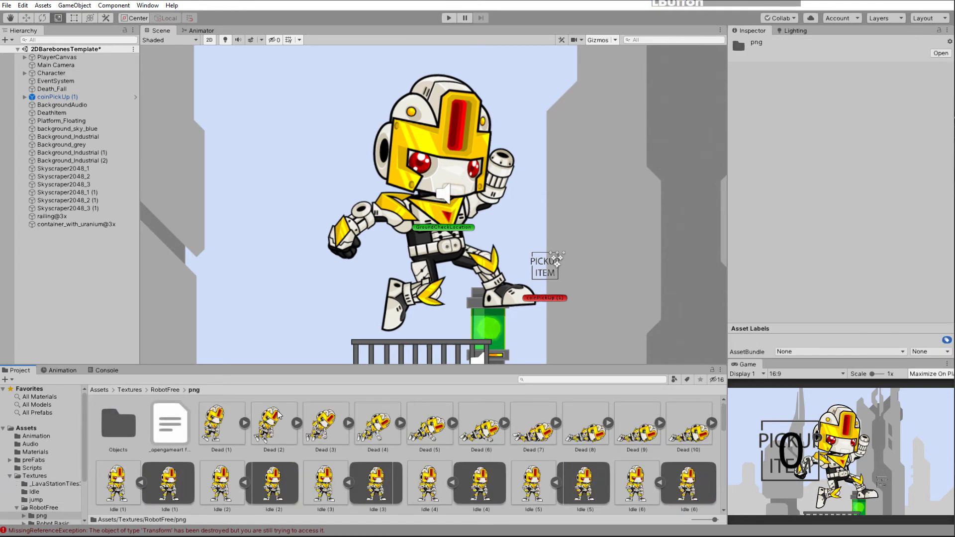
drag(257, 366, 259, 259)
Select all robot sprites in the png folder from Dead (1) through Slide (10)
click(217, 338)
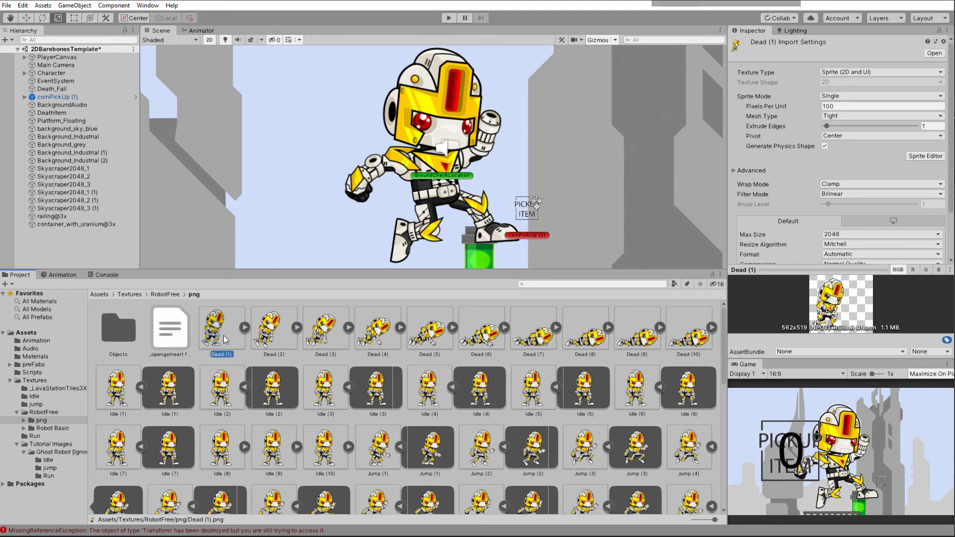
scroll(119, 487, down, 8)
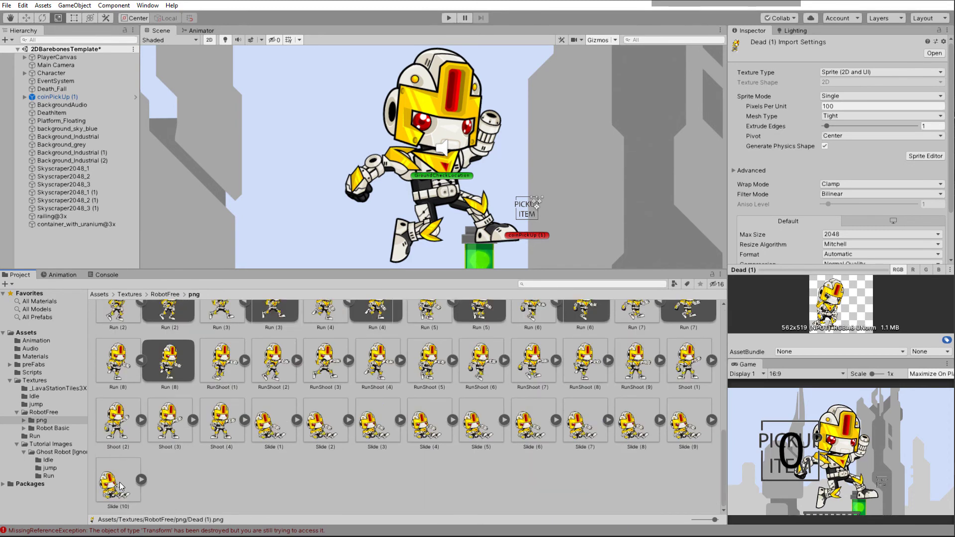
shift+click(119, 485)
scroll(243, 433, up, 8)
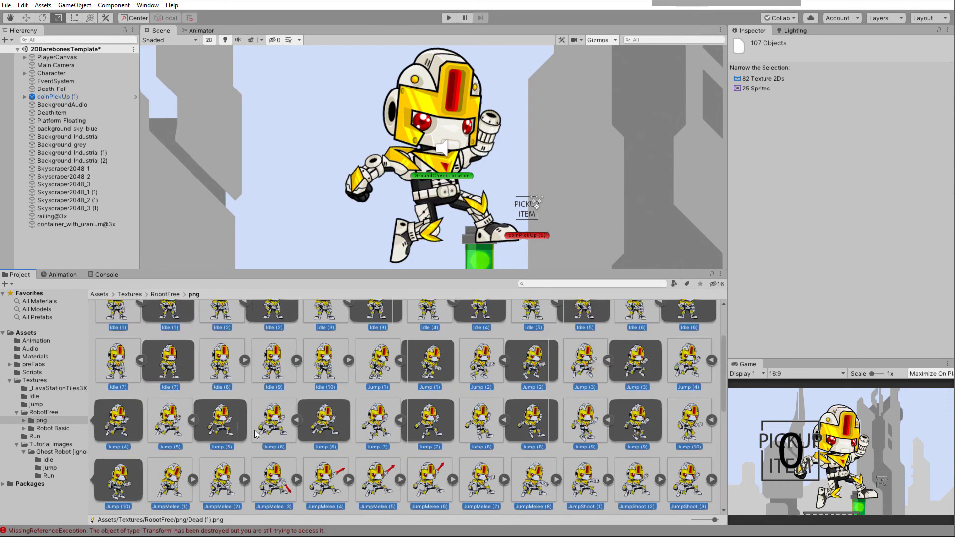
scroll(259, 378, down, 4)
scroll(277, 392, up, 4)
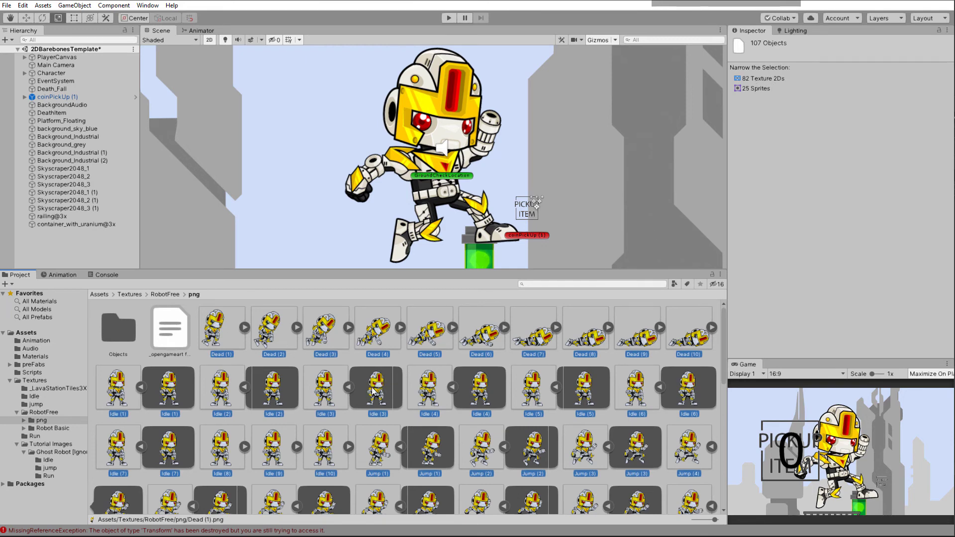
Narrow the selection of robot assets to the 82 Texture 2Ds
click(778, 83)
scroll(267, 379, up, 1)
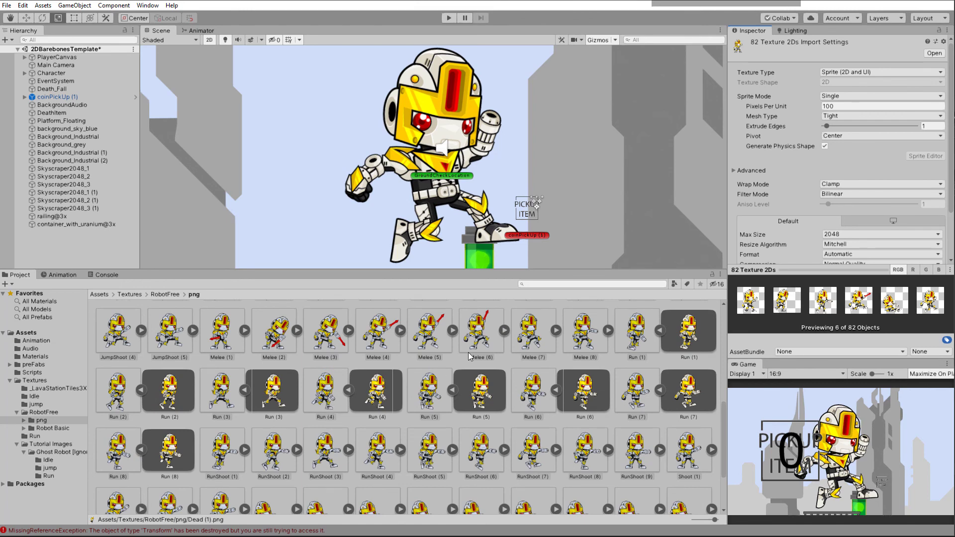
scroll(472, 360, up, 5)
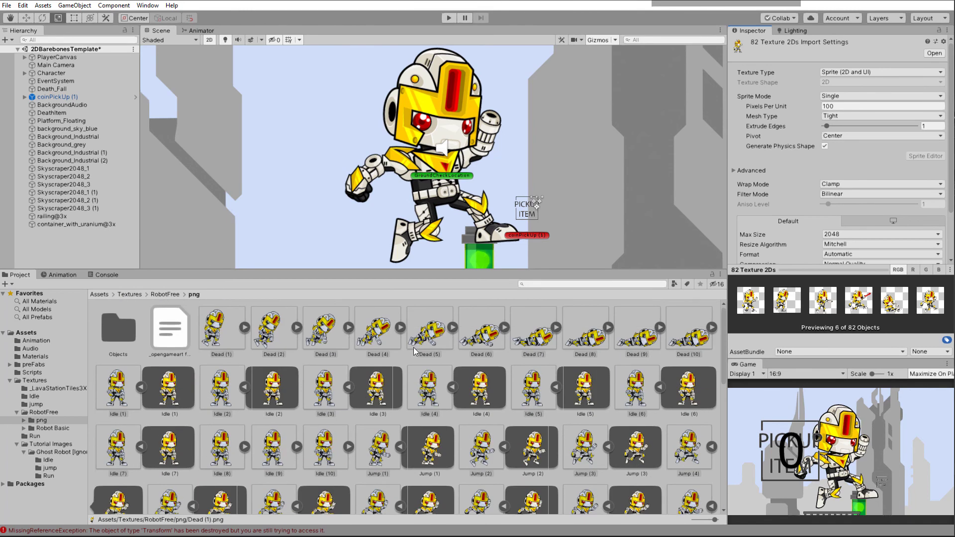
Set Pixels Per Unit to 400 for the selected robot textures and apply the import settings
click(842, 106)
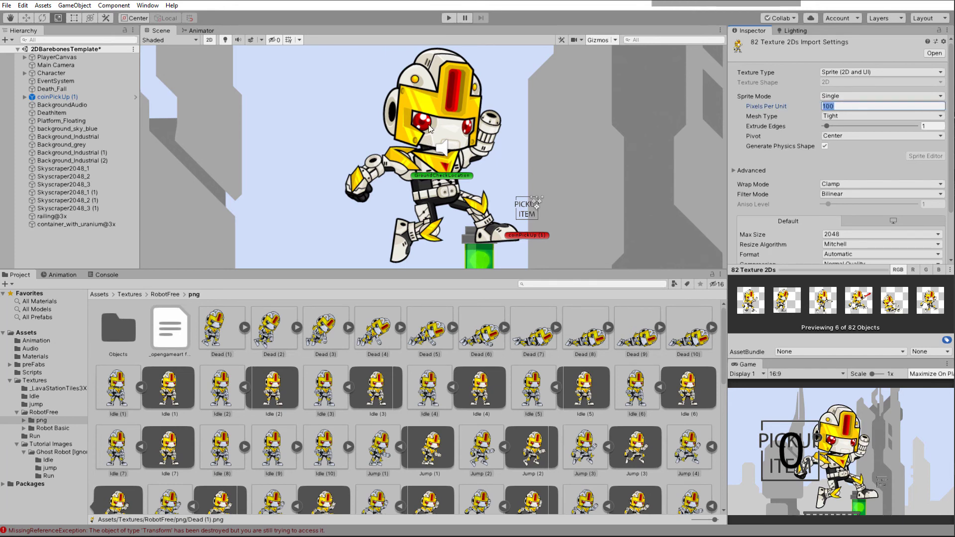
scroll(415, 138, down, 3)
scroll(434, 135, up, 5)
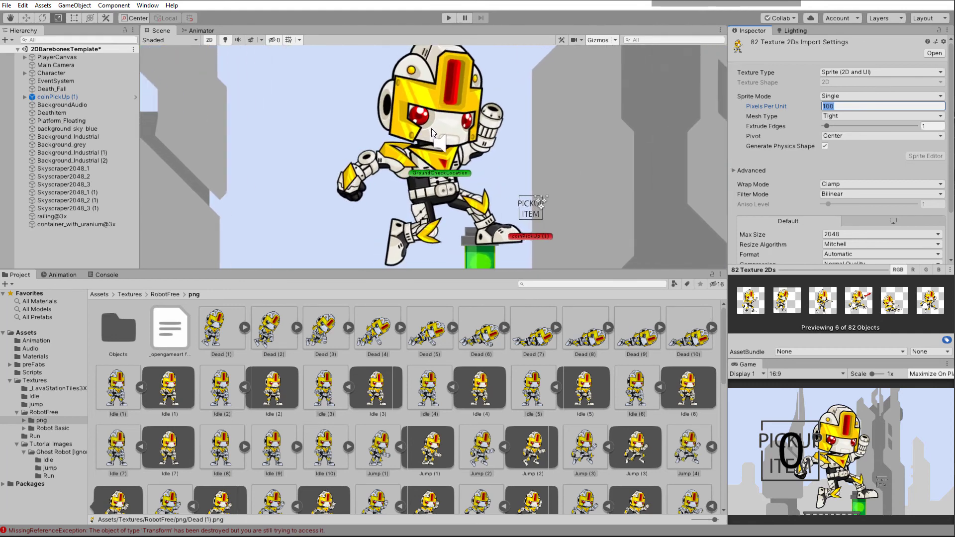
scroll(431, 130, down, 2)
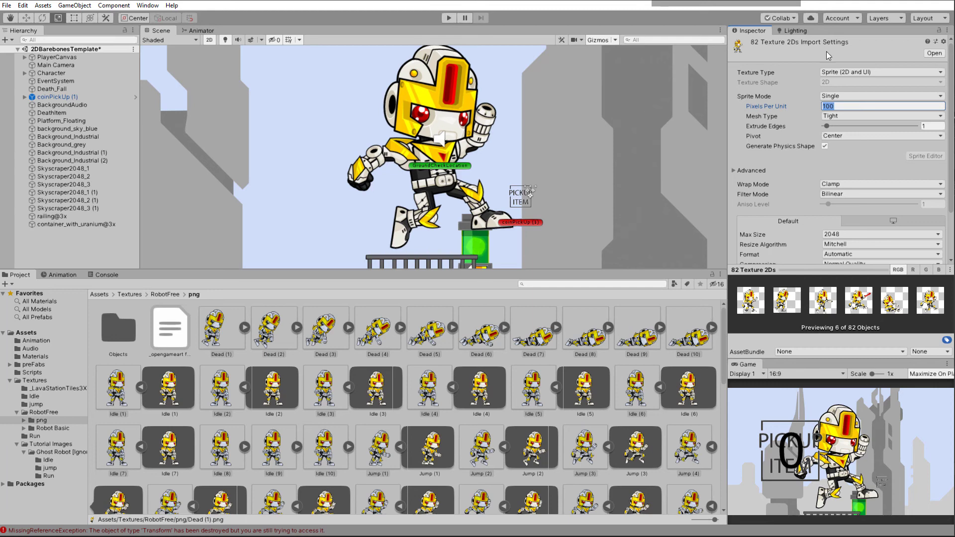
click(774, 106)
text(400)
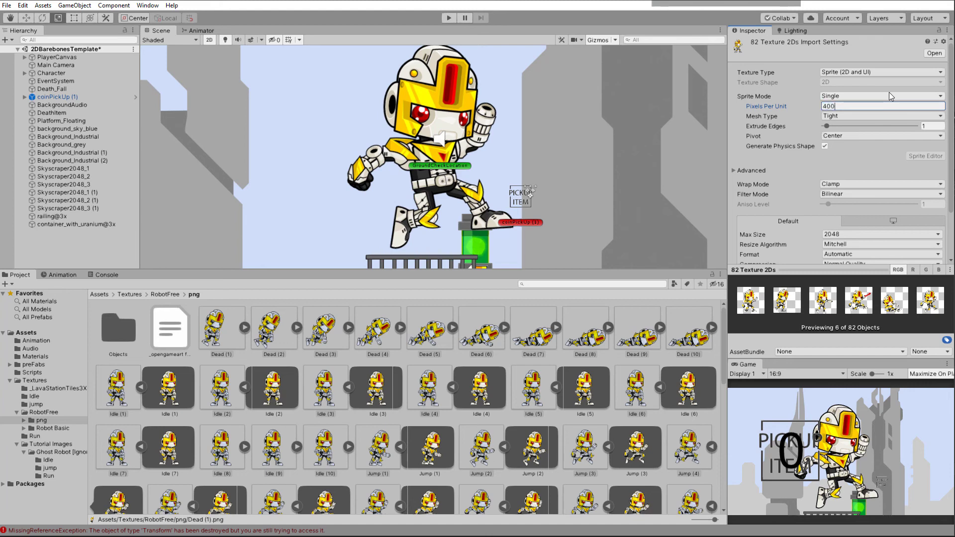
key(Return)
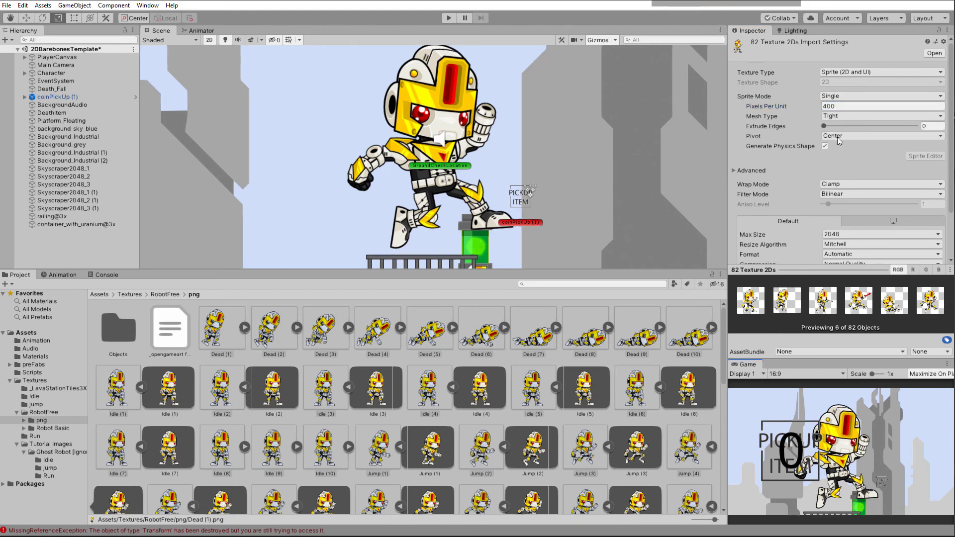
scroll(827, 188, down, 3)
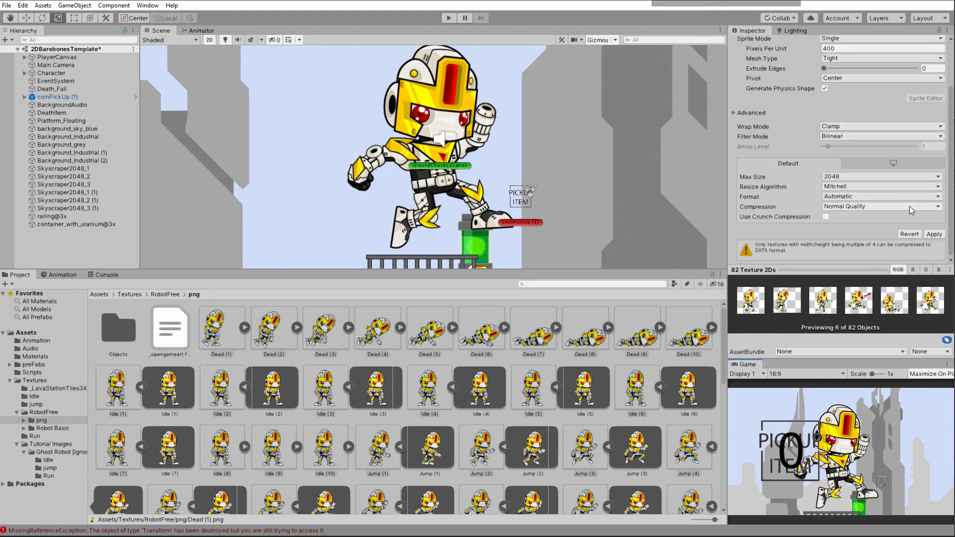
click(934, 234)
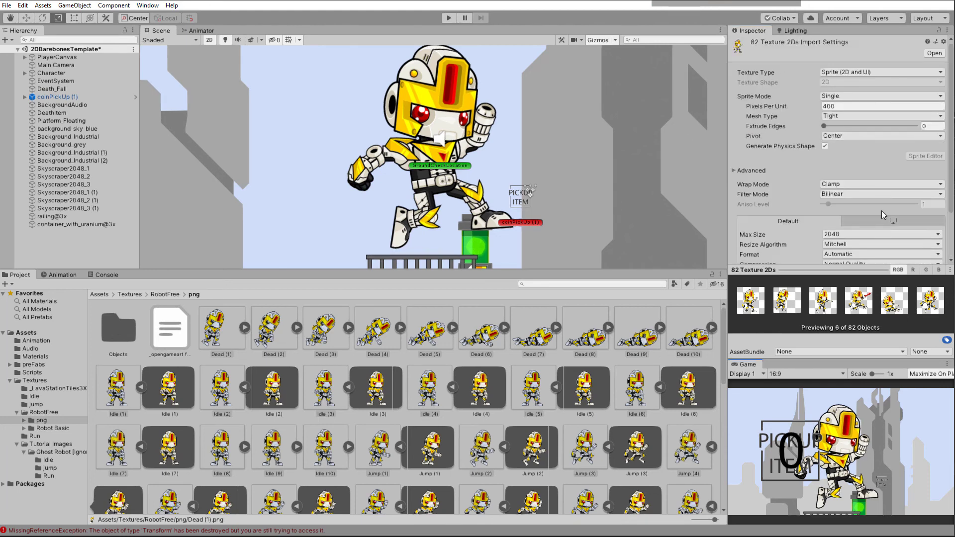
scroll(873, 205, down, 3)
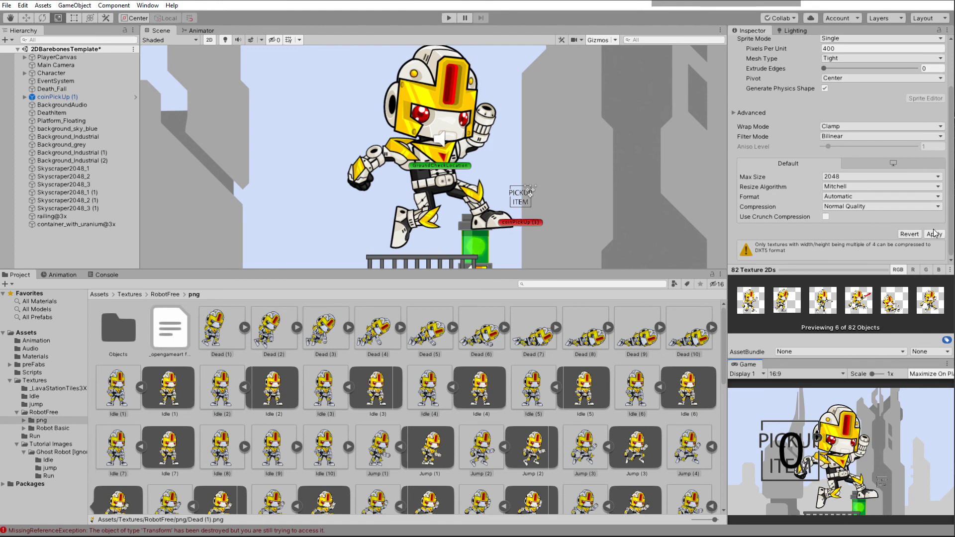
click(935, 236)
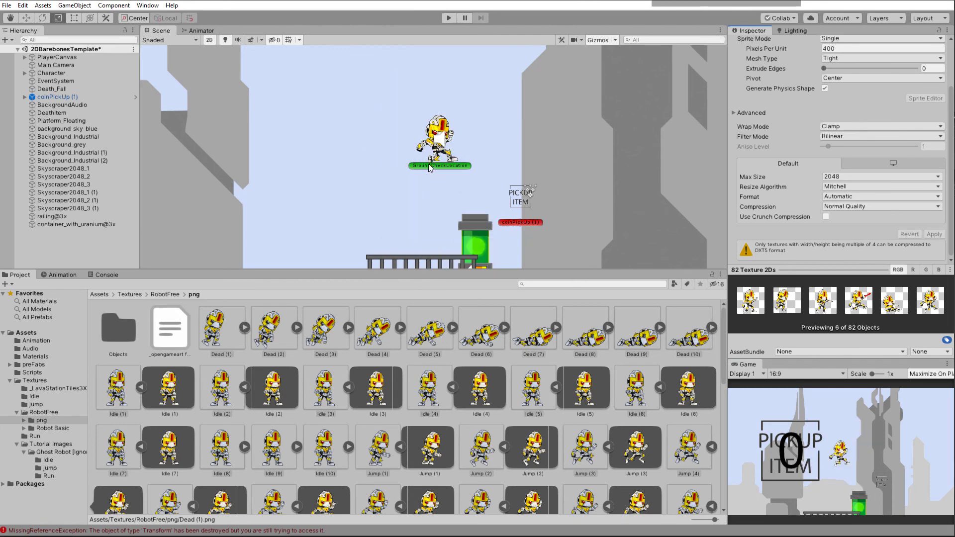
Examine the robot's new size in the scene against the GroundCheckLocation marker and the pickup item
scroll(422, 163, up, 5)
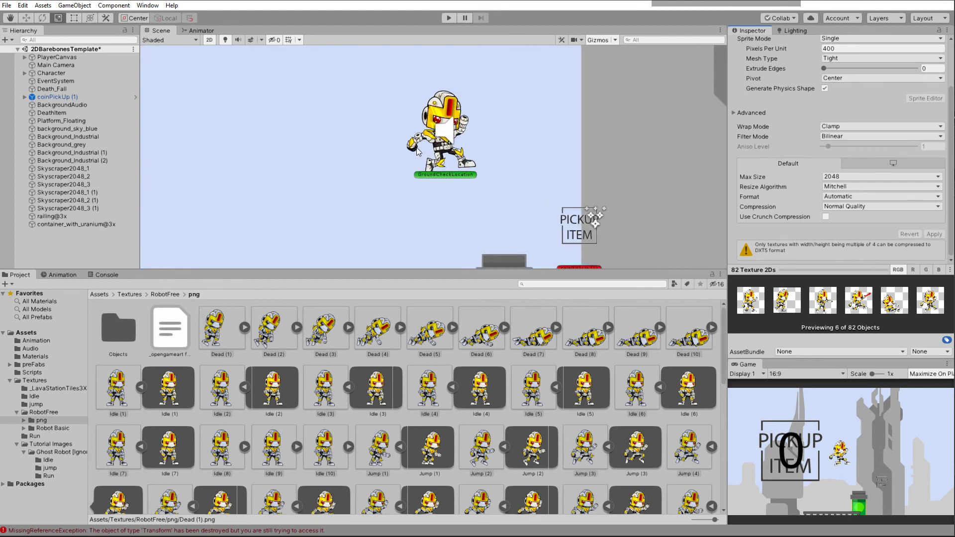
scroll(435, 134, down, 2)
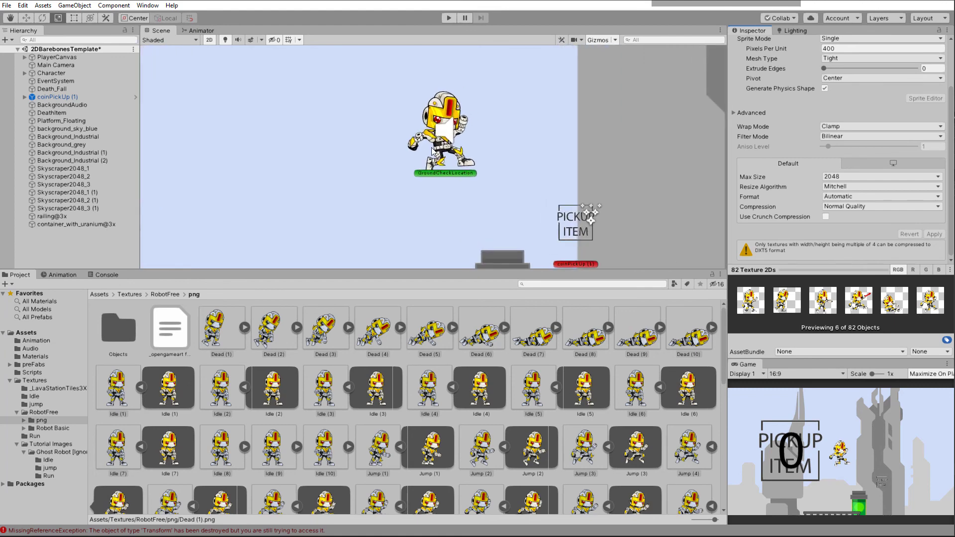
scroll(772, 68, up, 3)
click(846, 106)
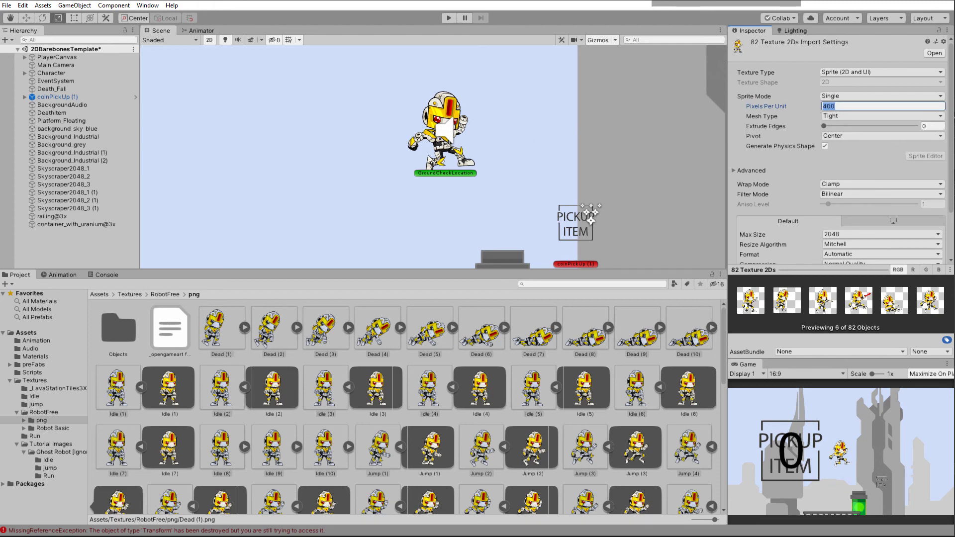
scroll(424, 142, up, 2)
scroll(426, 138, up, 1)
scroll(428, 150, down, 2)
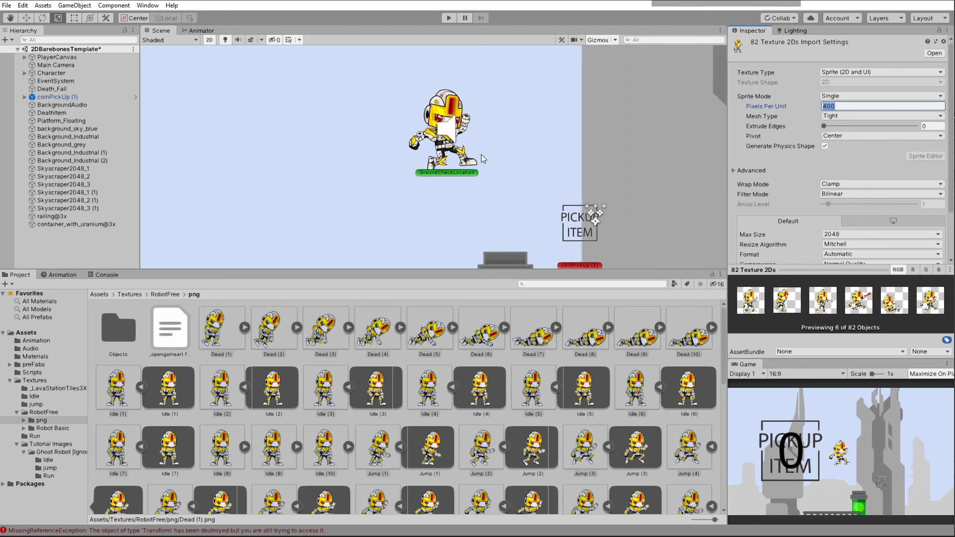
scroll(442, 145, down, 3)
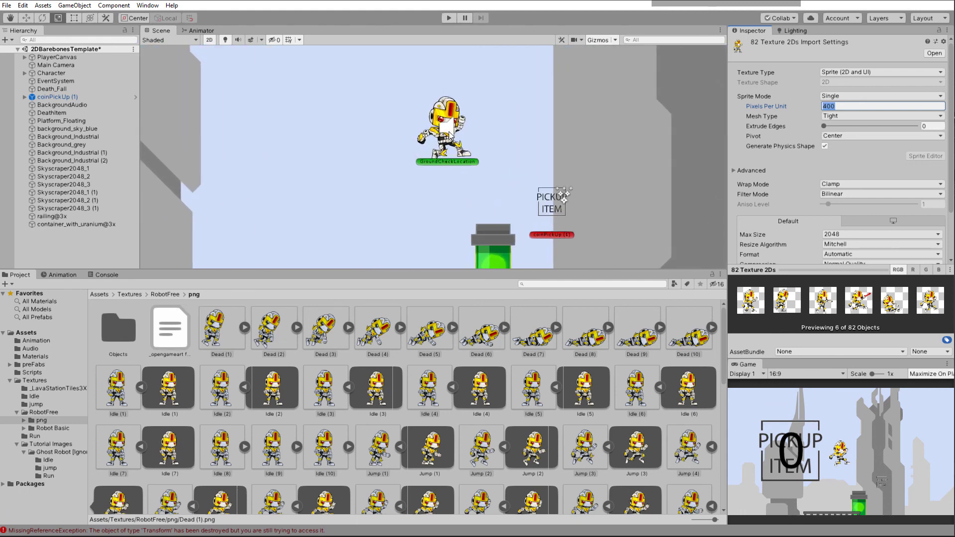
drag(449, 135, 467, 159)
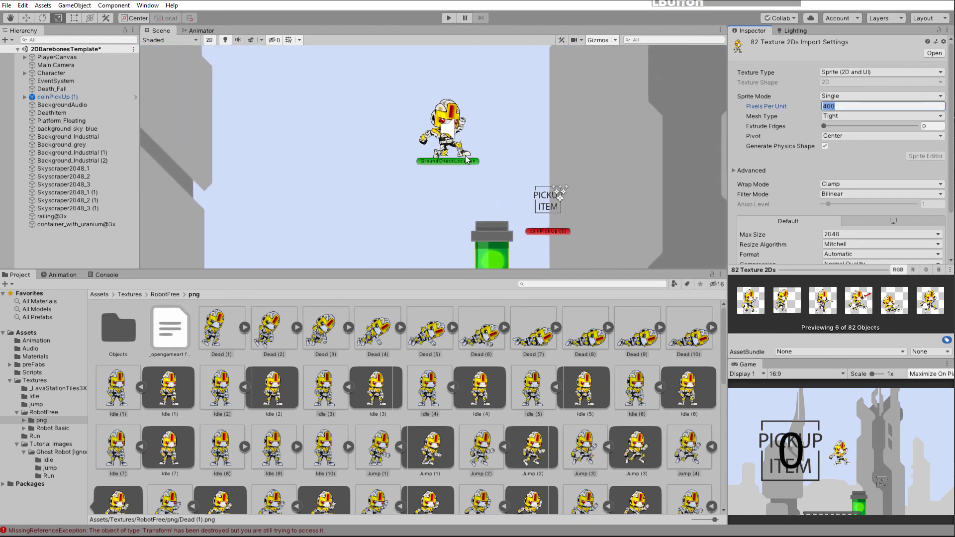
scroll(458, 169, down, 1)
Play the game, run left and right, jump for the pickup item, and stop the test
click(448, 19)
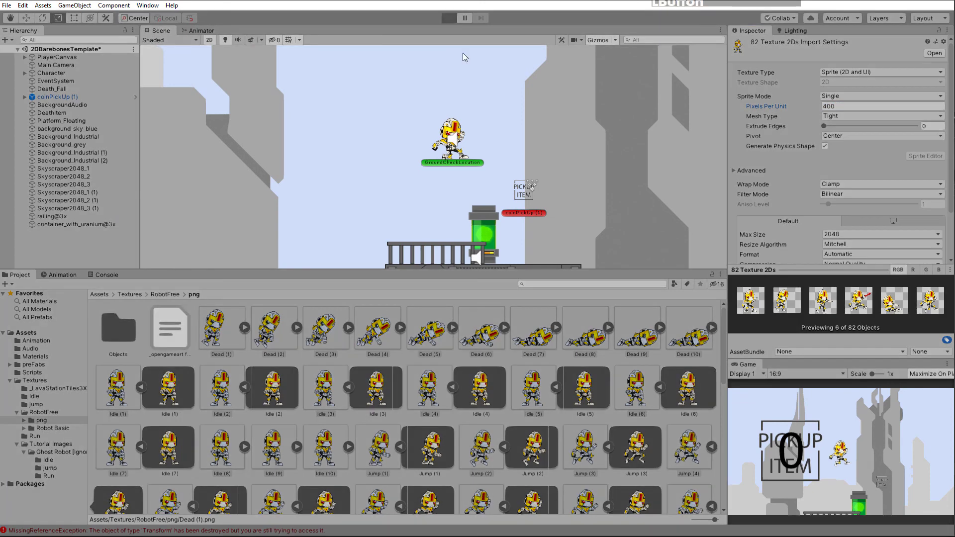
key(Left)
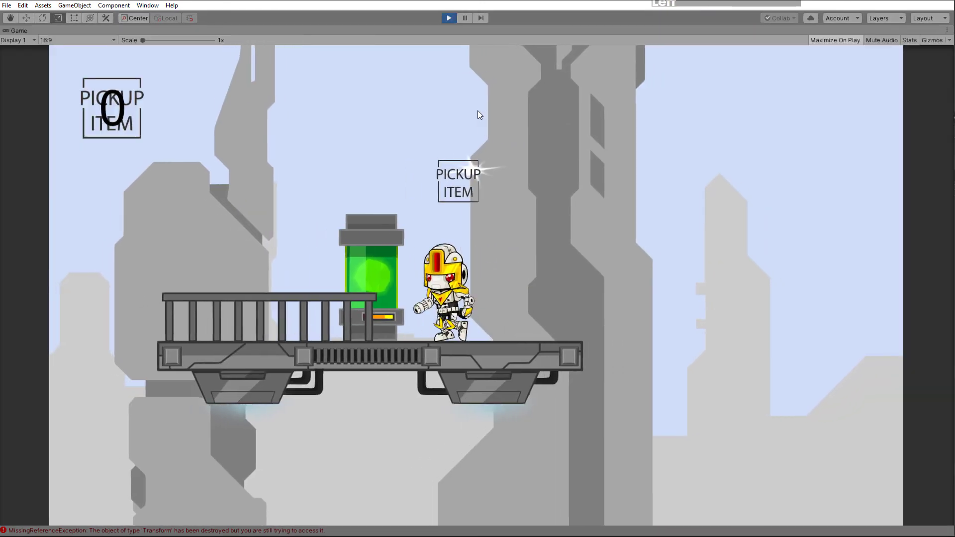
key(Right)
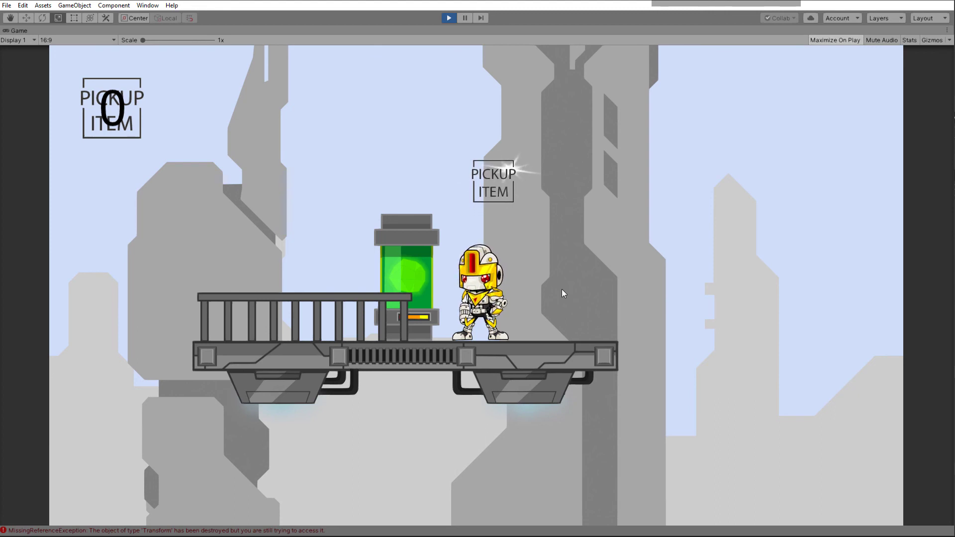
key(space)
key(Right)
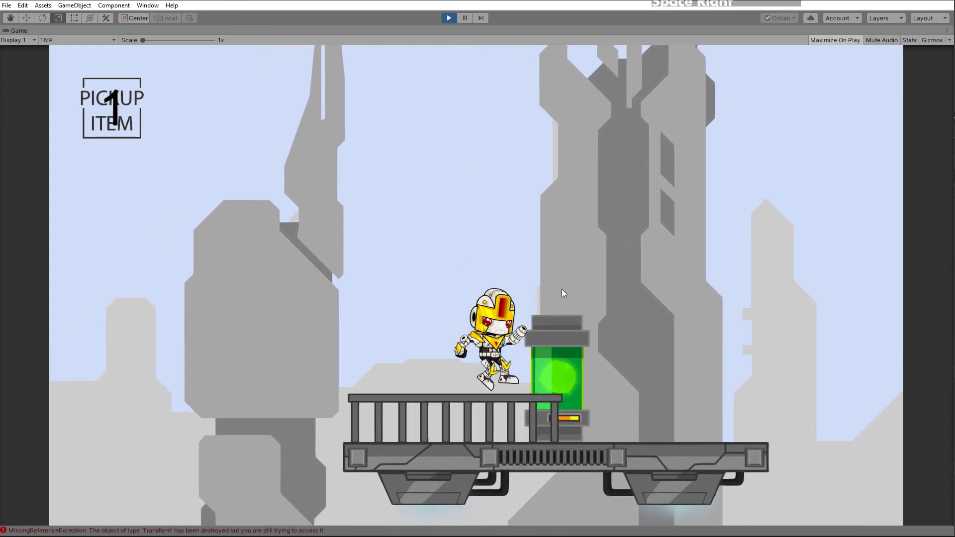
click(450, 22)
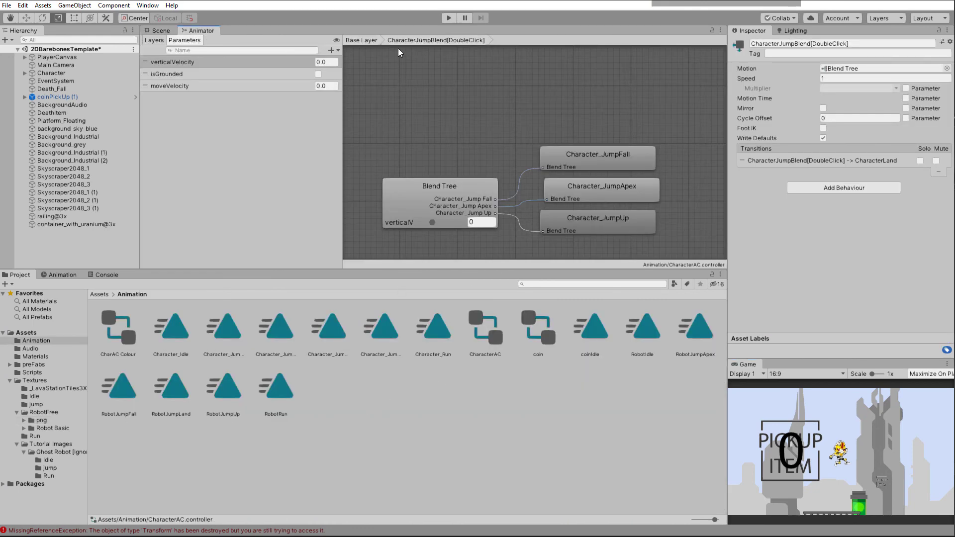
Enlarge the scene view by shrinking the project area, and show the character together with the platform
click(366, 40)
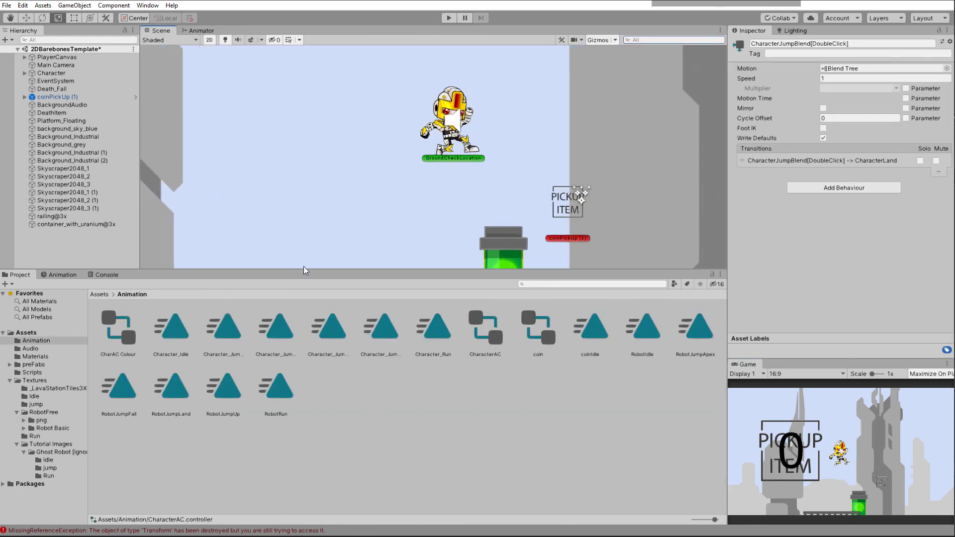
drag(297, 269, 298, 344)
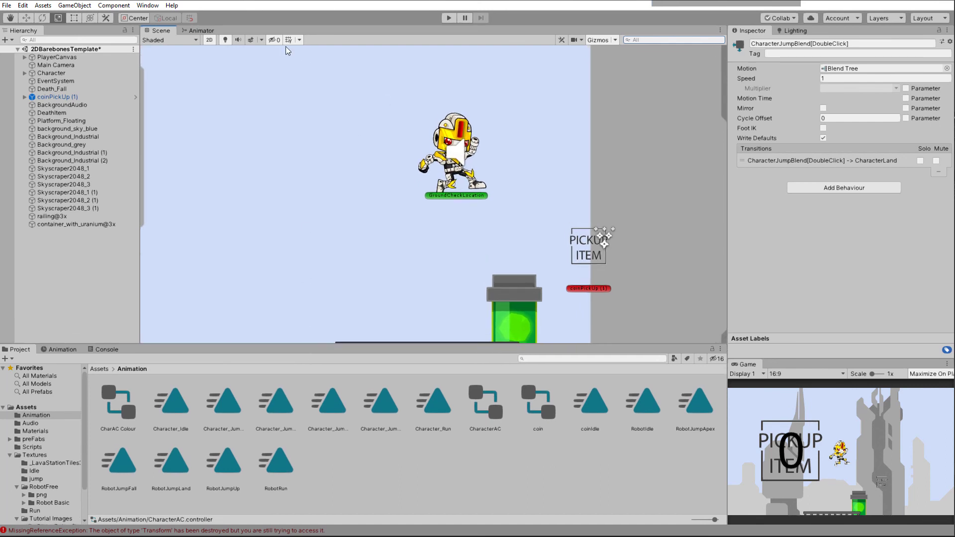
scroll(399, 159, down, 3)
click(225, 39)
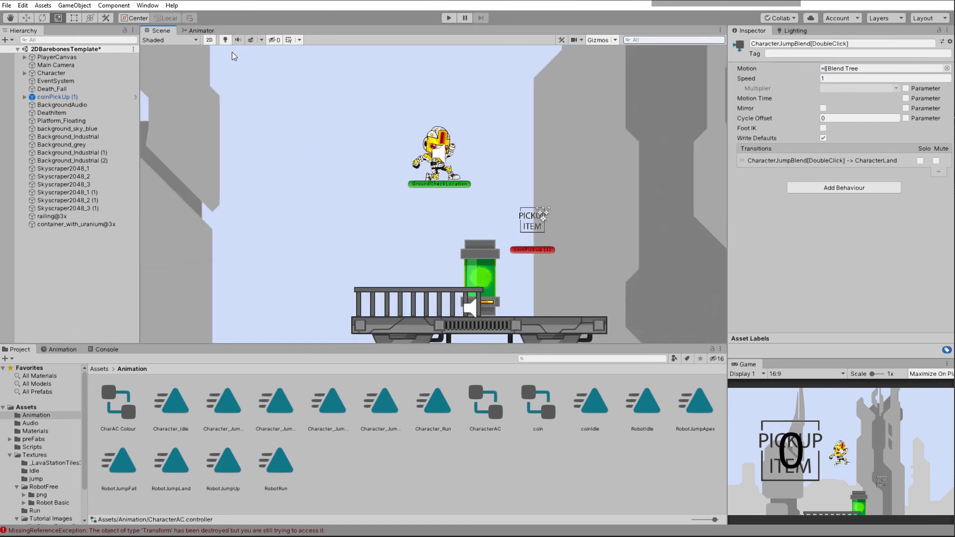
Return to the Base Layer of CharacterAC in the Animator and select the CharacterIdle state
click(196, 31)
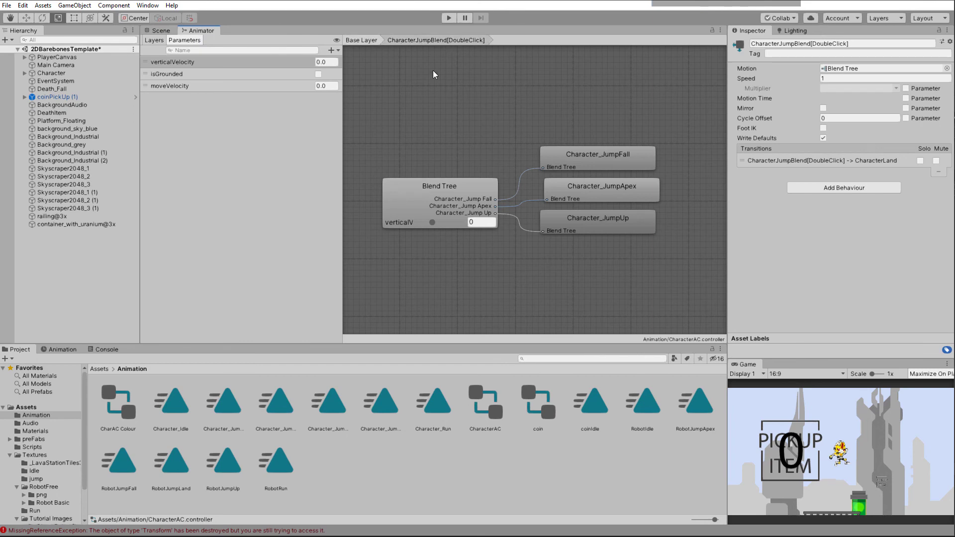
click(367, 40)
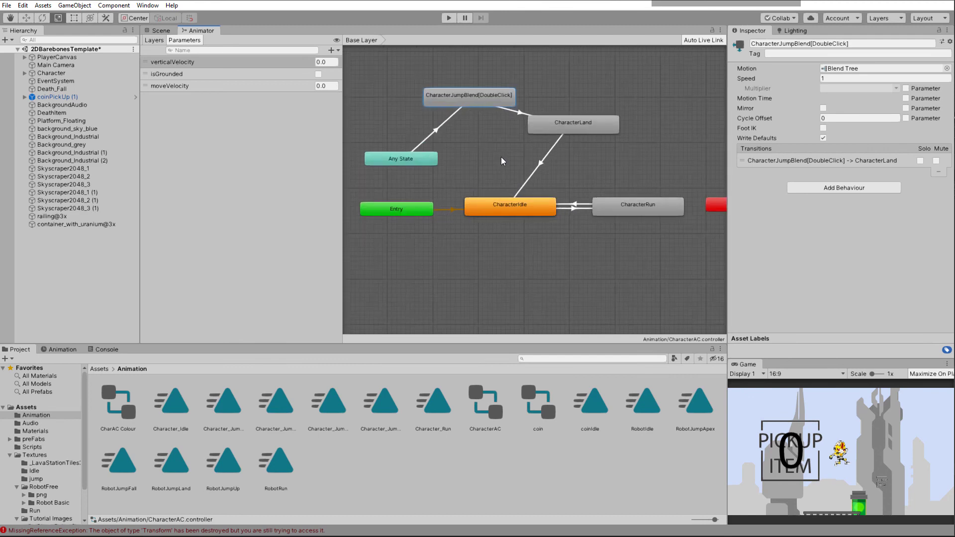
click(492, 209)
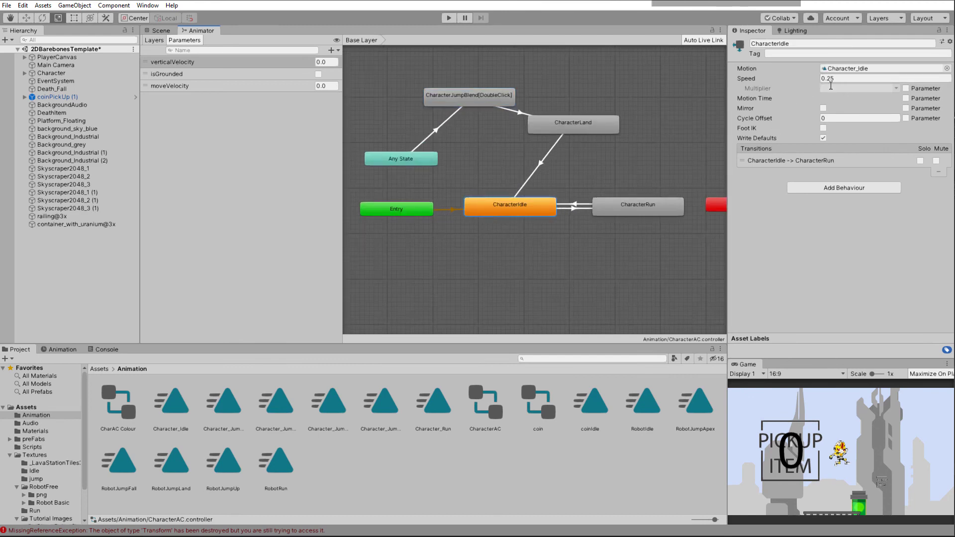
Try a speed of 1 for the CharacterIdle state and briefly play the game to check the idle animation
click(756, 78)
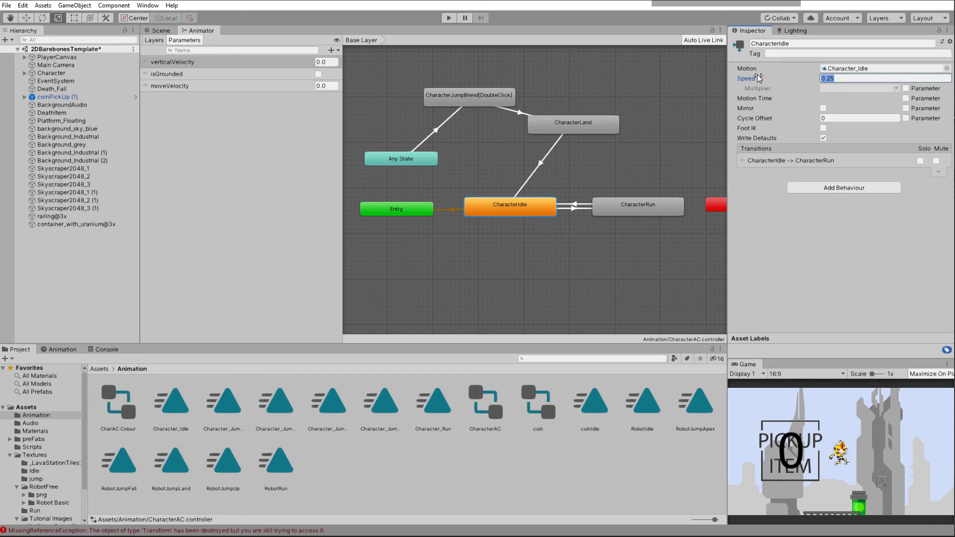
text(1)
key(KP_Enter)
click(448, 18)
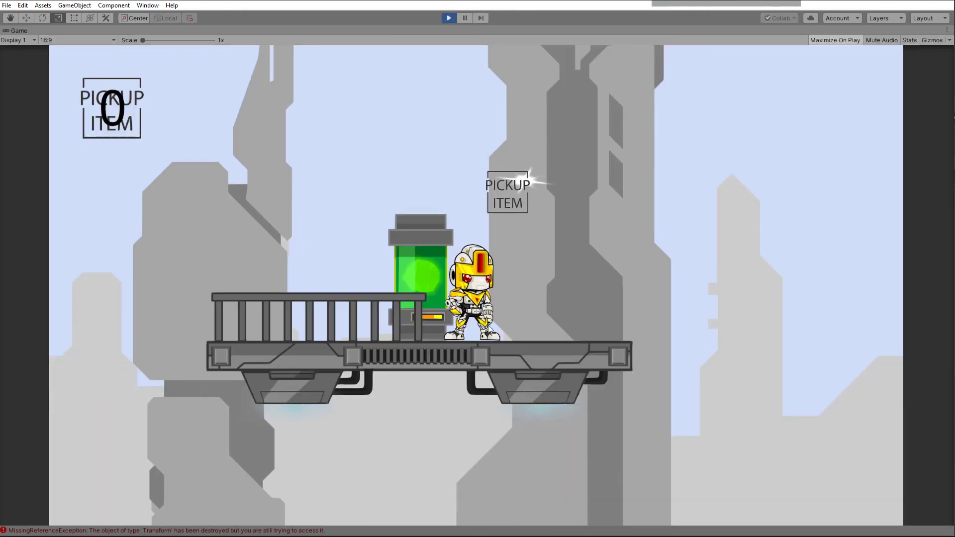
click(449, 20)
Set the CharacterIdle state's speed to 0.5 and start the game
click(779, 78)
text(0.5)
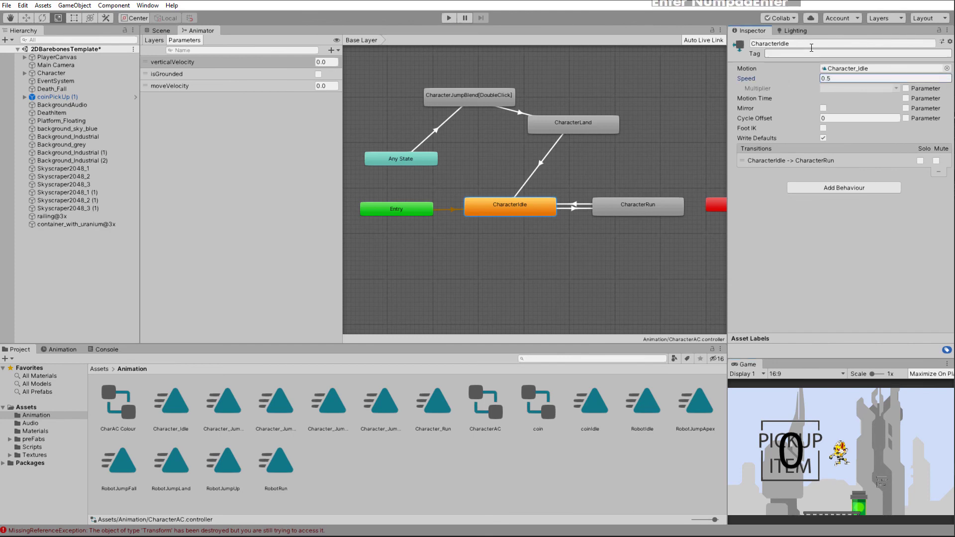
click(447, 19)
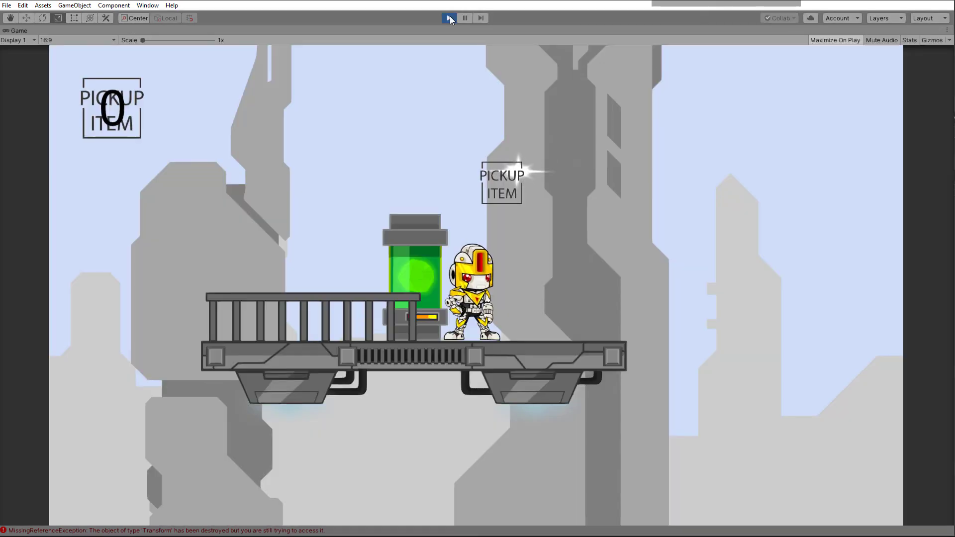
Test the robot's idle, run and jump animations by moving both ways on the platform and collecting the pickup item
key(Right)
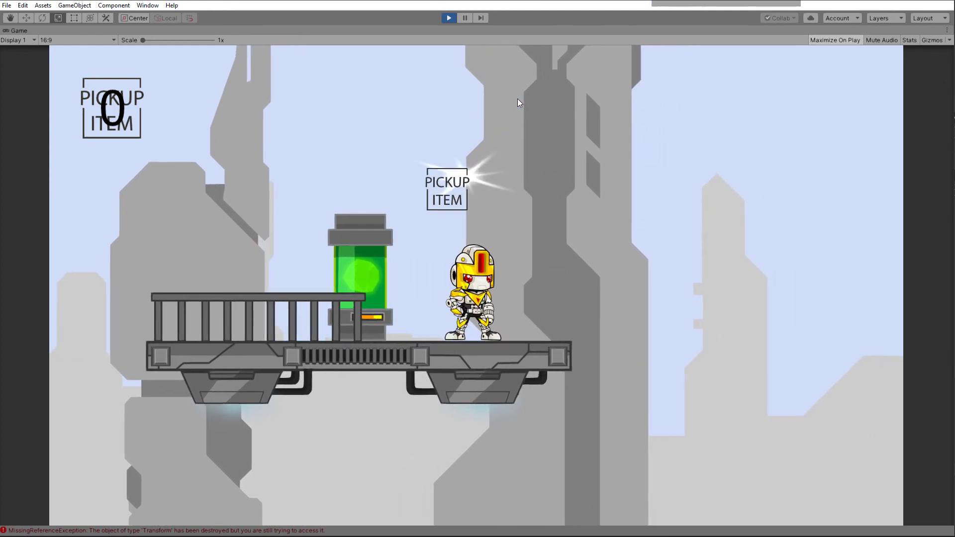
key(Left)
key(space)
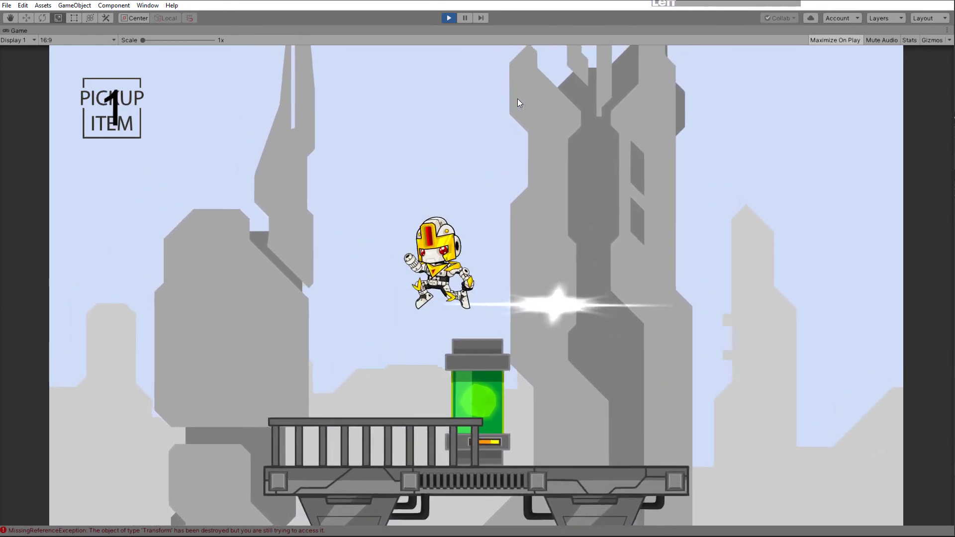
key(Right)
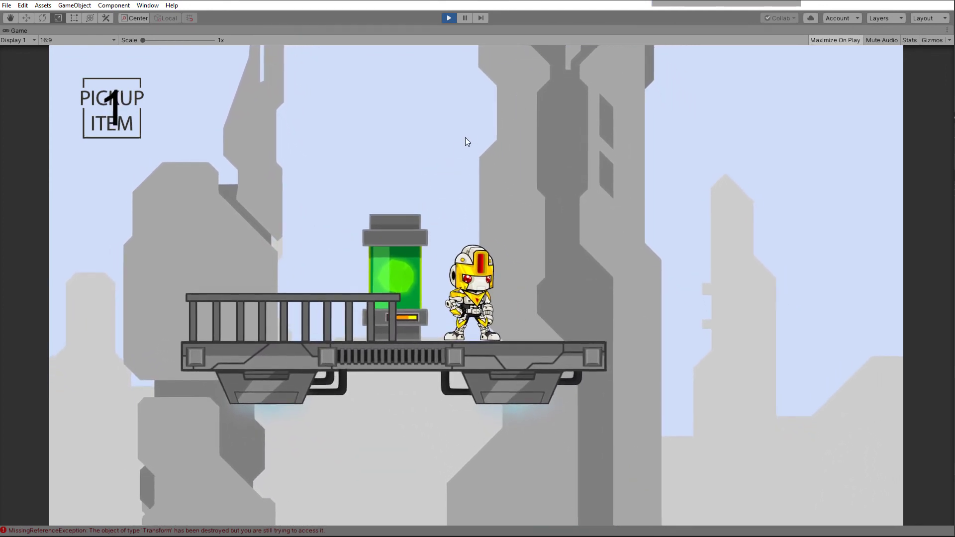
key(Right)
key(Left)
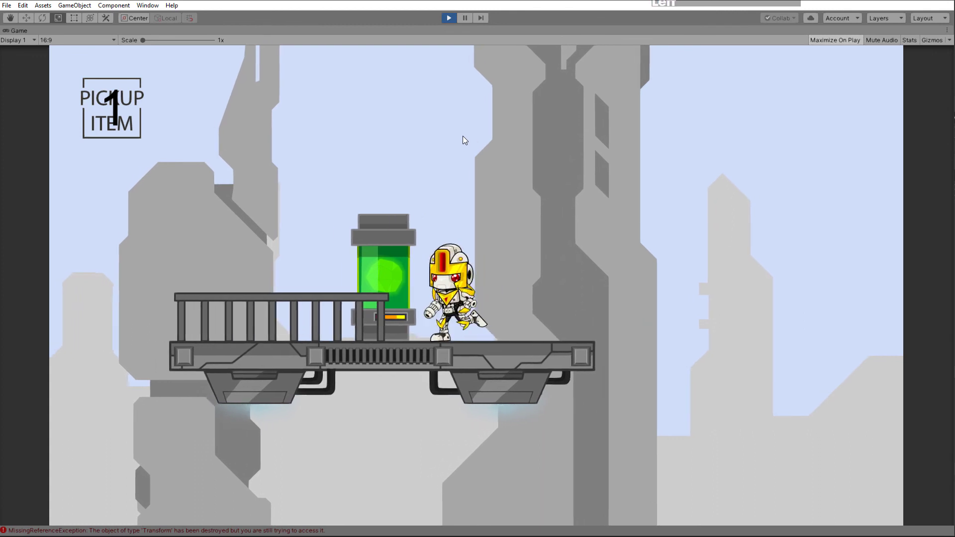
key(Right)
key(Right)
key(Left)
key(Right)
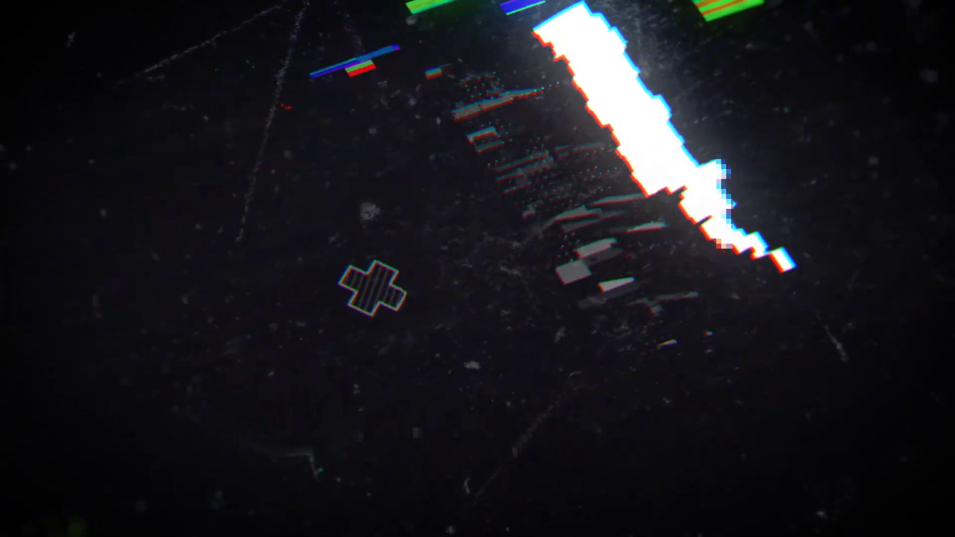